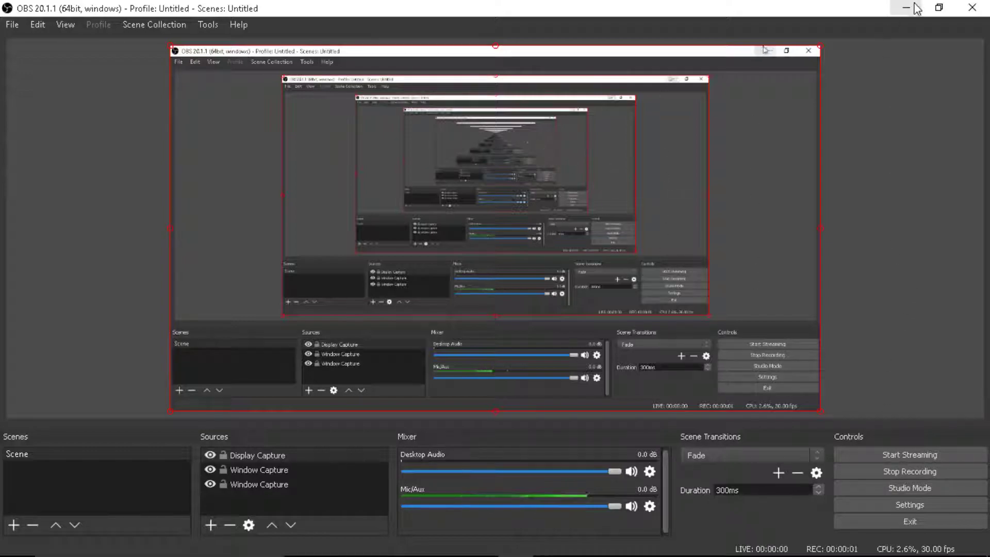
Bring Maya forward and orbit around the sofa, viewing it from its left end and from above the arm
left_click(918, 8)
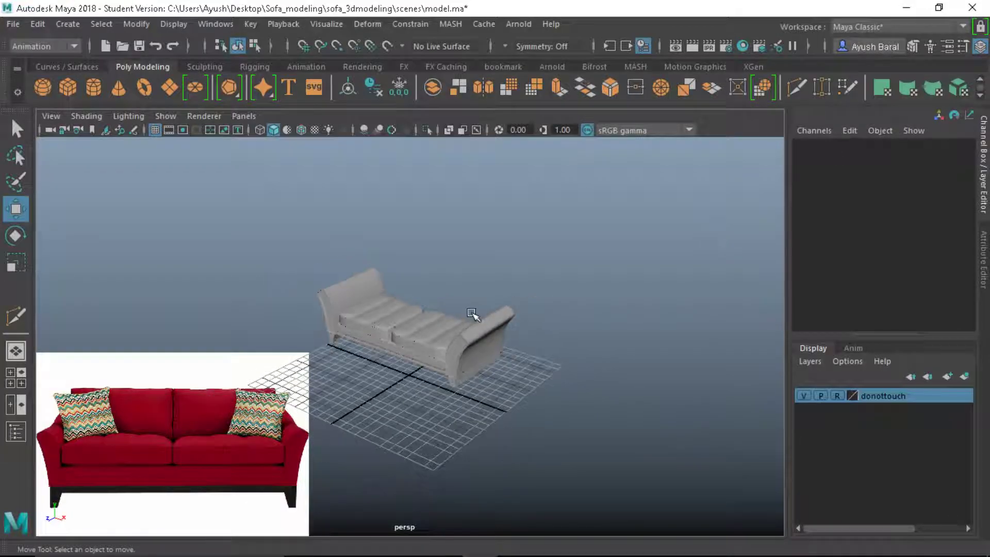
left_click_drag(471, 313, 149, 392, "alt")
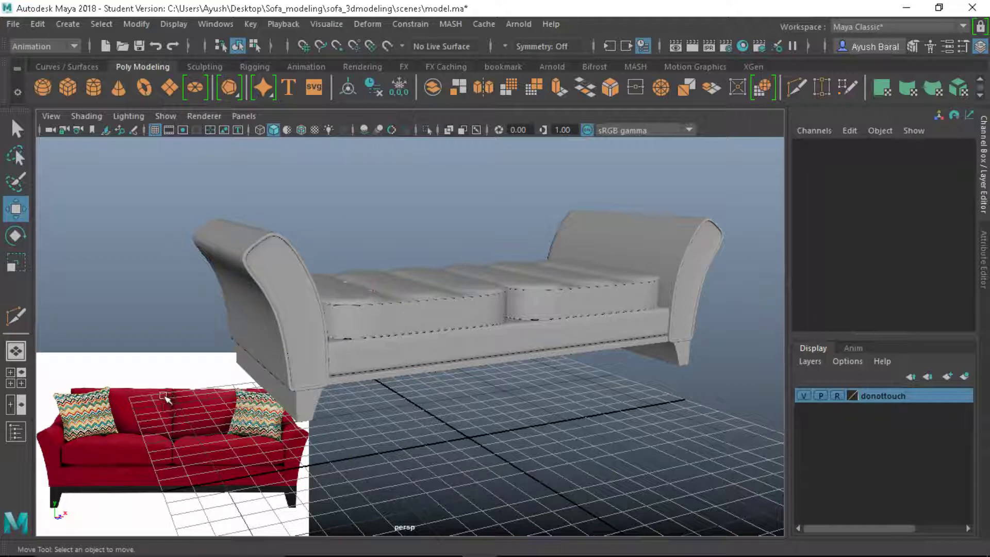
left_click_drag(166, 398, 392, 387, "alt")
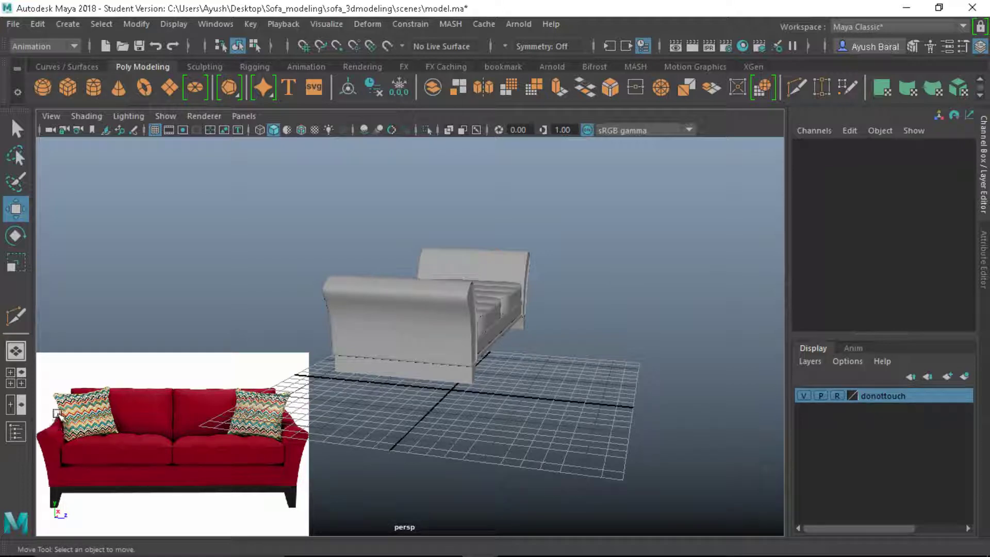
left_click_drag(275, 367, 385, 326, "alt")
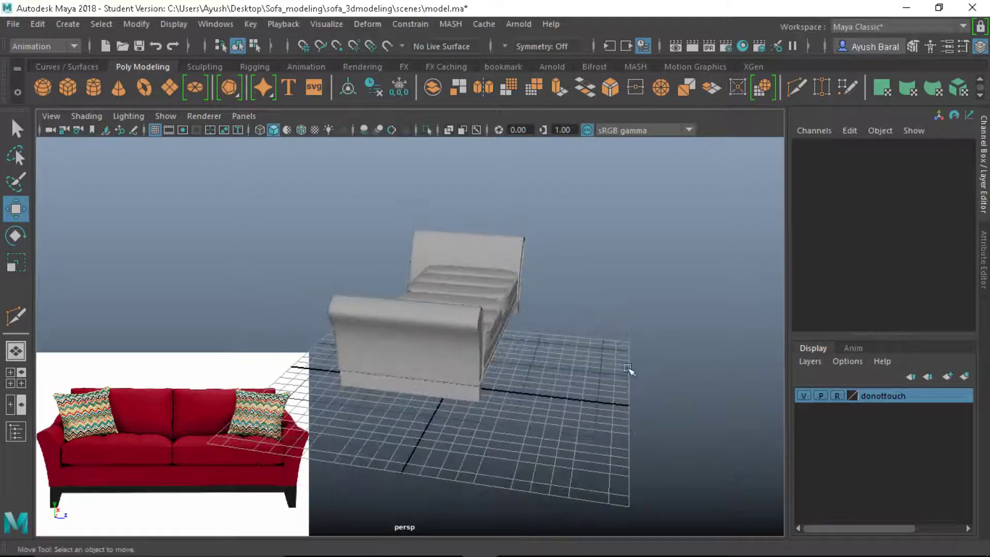
Make the donottouch layer selectable and marquee-select the top vertices of sofa_handrest_right
left_click(837, 396)
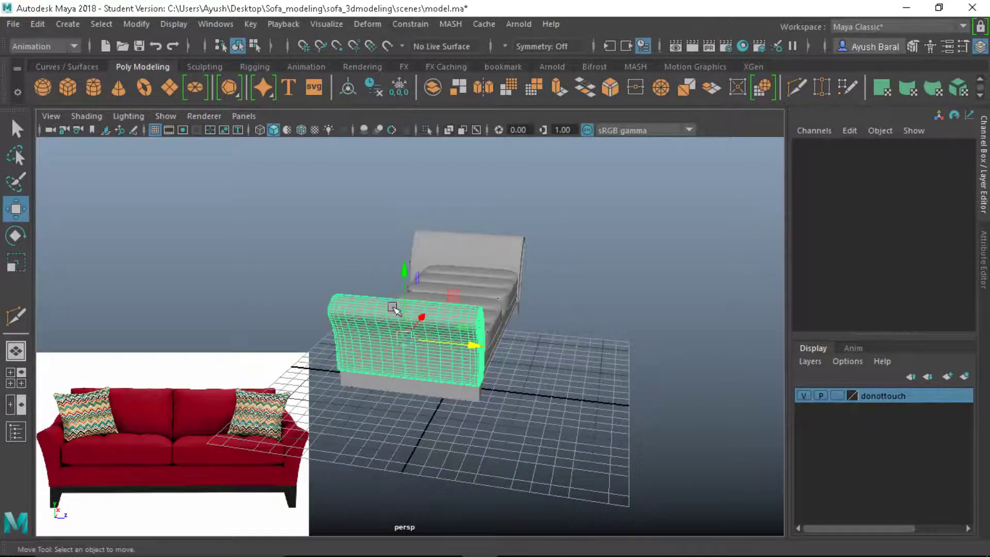
left_click(397, 309)
left_click_drag(402, 343, 415, 142, "alt")
right_click_drag(415, 142, 360, 131)
left_click_drag(299, 172, 468, 493)
left_click_drag(468, 492, 397, 161, "alt")
Try a lattice on the vertices and lift its top points, then undo the lattice
left_click(375, 25)
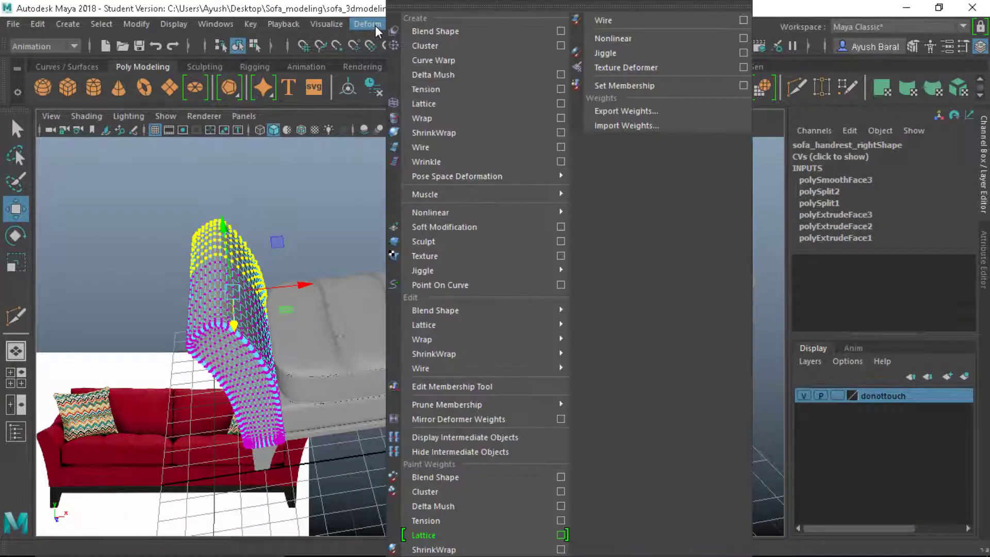
left_click(431, 101)
left_click_drag(278, 199, 235, 201, "alt")
right_click(181, 217)
right_click_drag(176, 140, 177, 132)
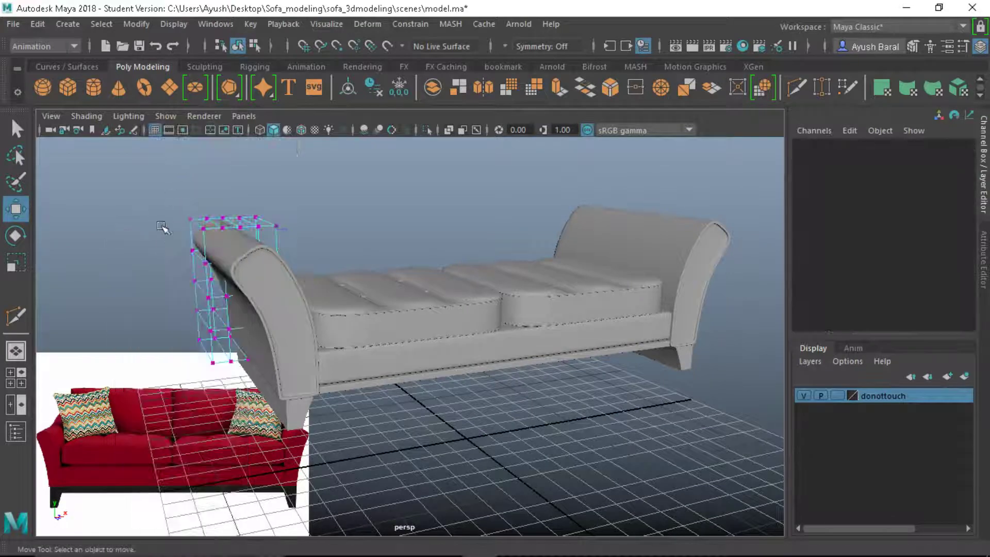
left_click_drag(166, 203, 254, 357)
left_click_drag(407, 225, 406, 203)
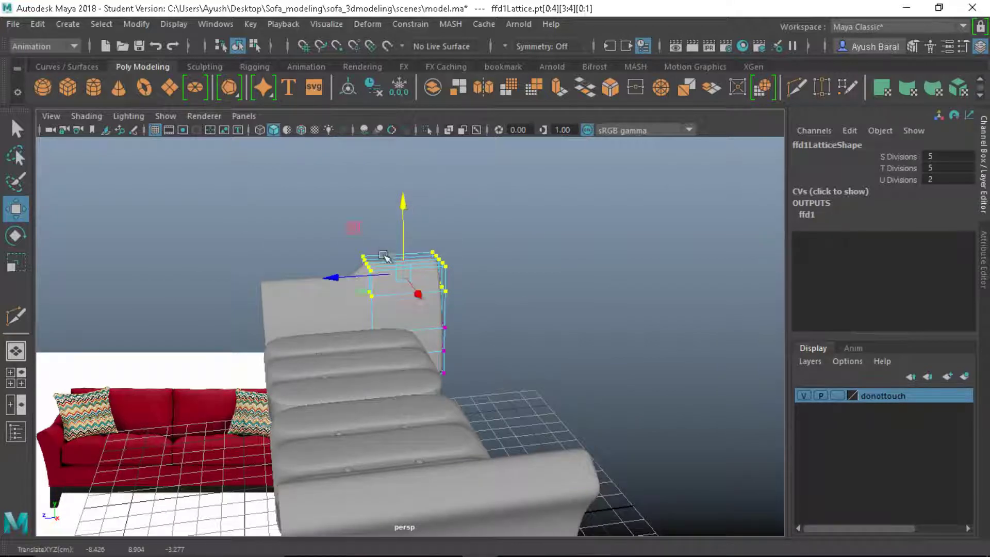
left_click_drag(380, 261, 346, 273, "alt")
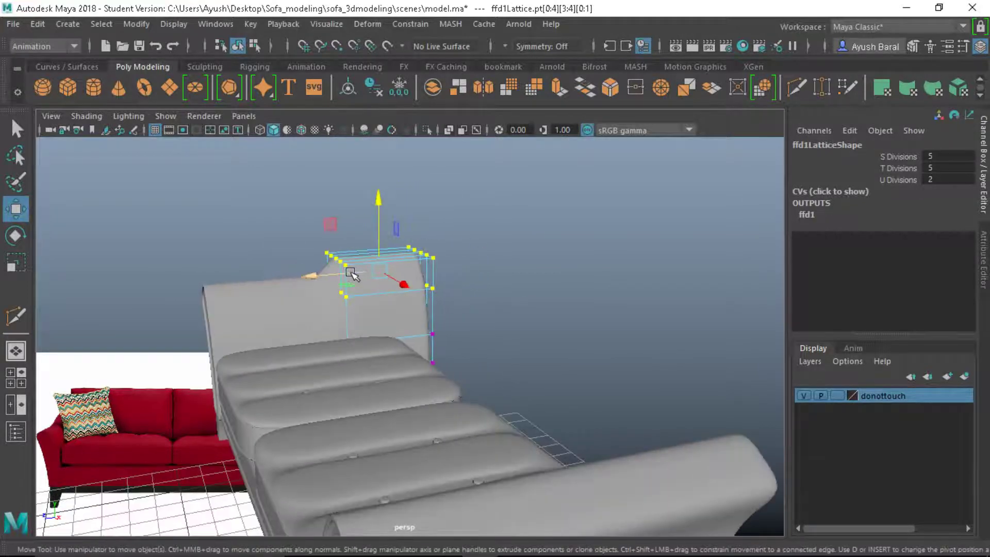
left_click_drag(275, 313, 430, 314, "alt")
left_click_drag(339, 313, 144, 335, "alt")
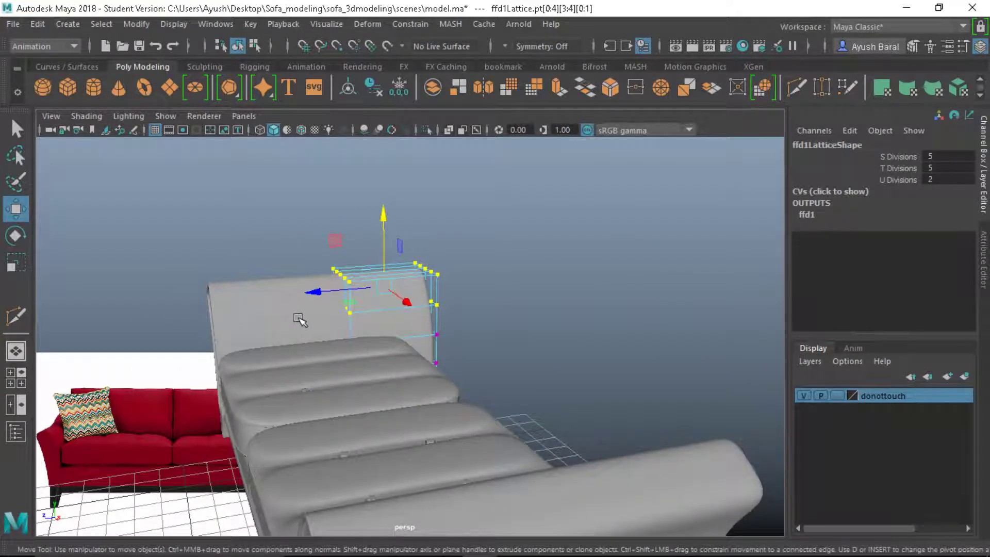
key("ctrl+z")
key("ctrl+z")
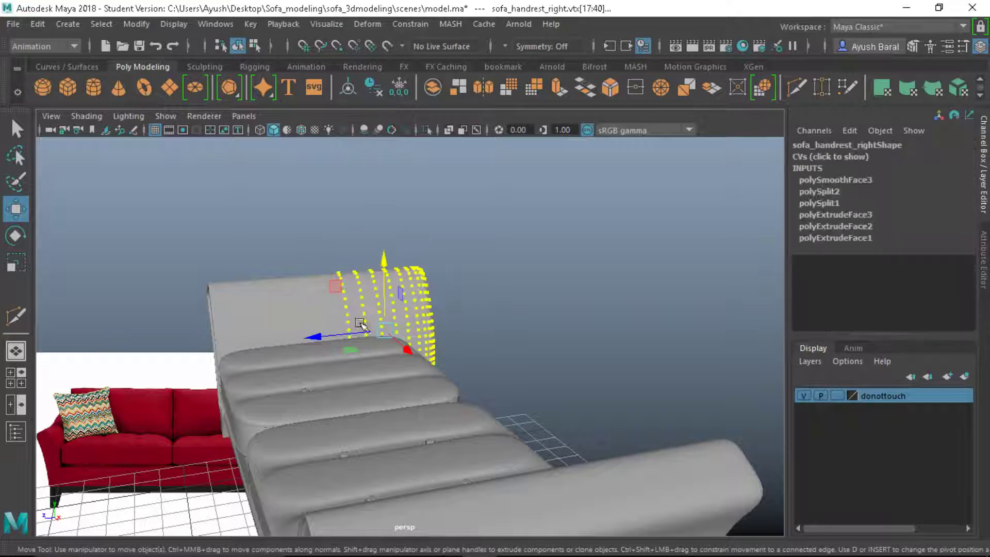
left_click_drag(359, 322, 270, 289, "alt")
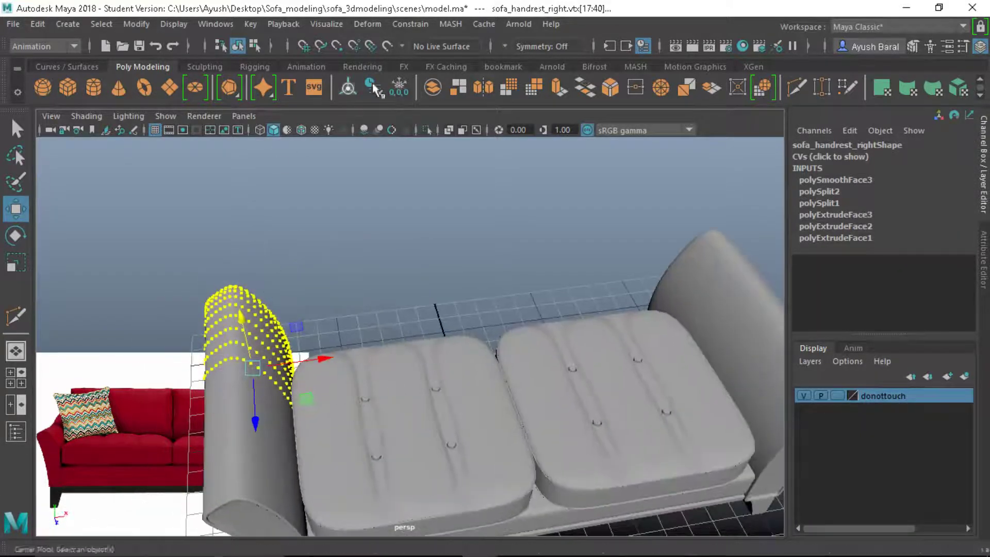
Create a lattice with 5×5×5 divisions around the armrest vertices
left_click(377, 23)
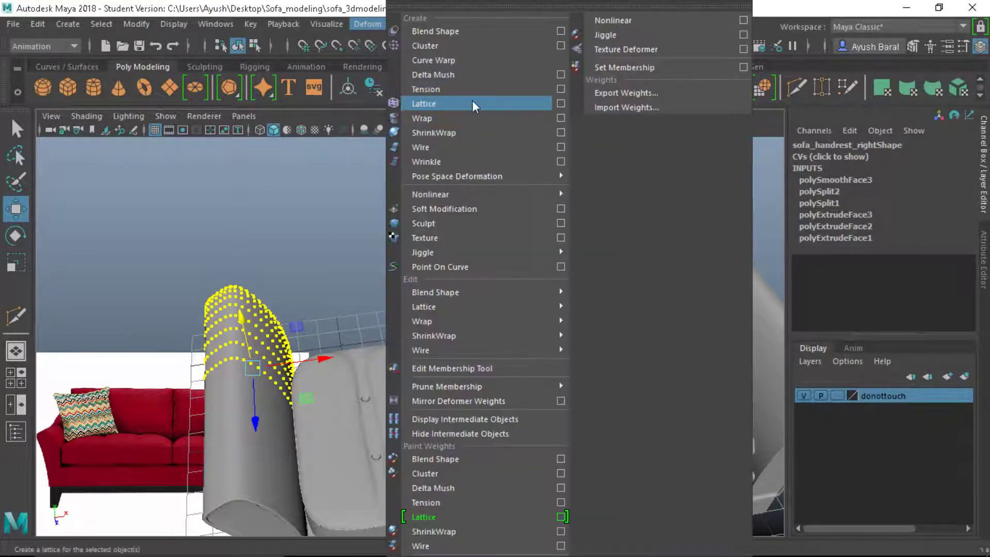
left_click(559, 104)
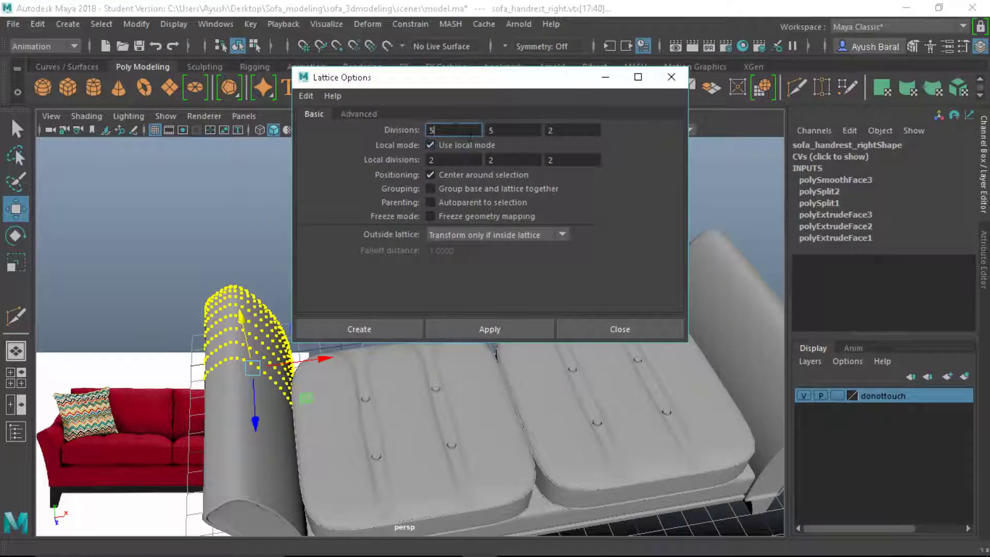
key("Tab")
key("Tab")
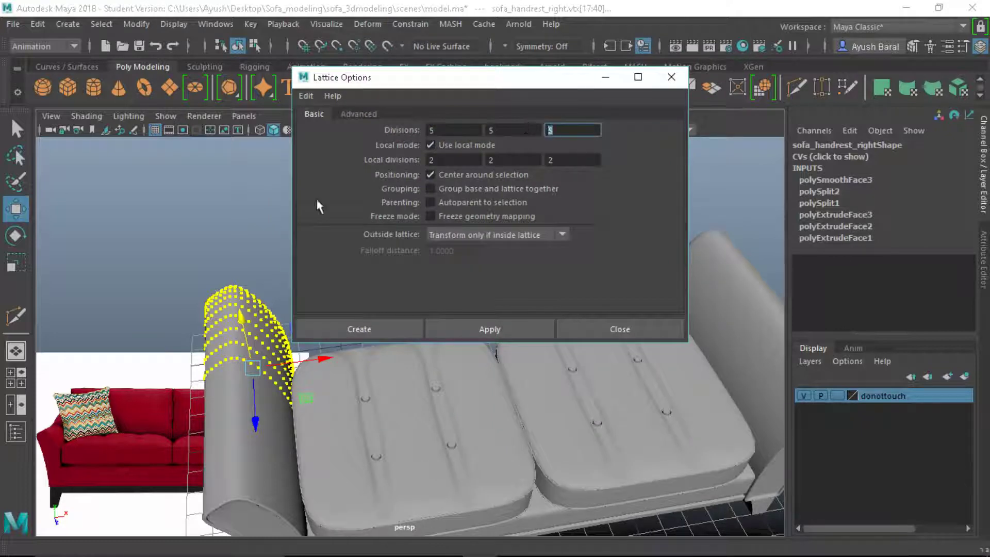
type("5")
left_click(363, 332)
left_click_drag(370, 283, 282, 308, "alt")
Raise the lattice's outer top corner points and the next column so the corner slopes upward
right_click_drag(420, 323, 363, 123)
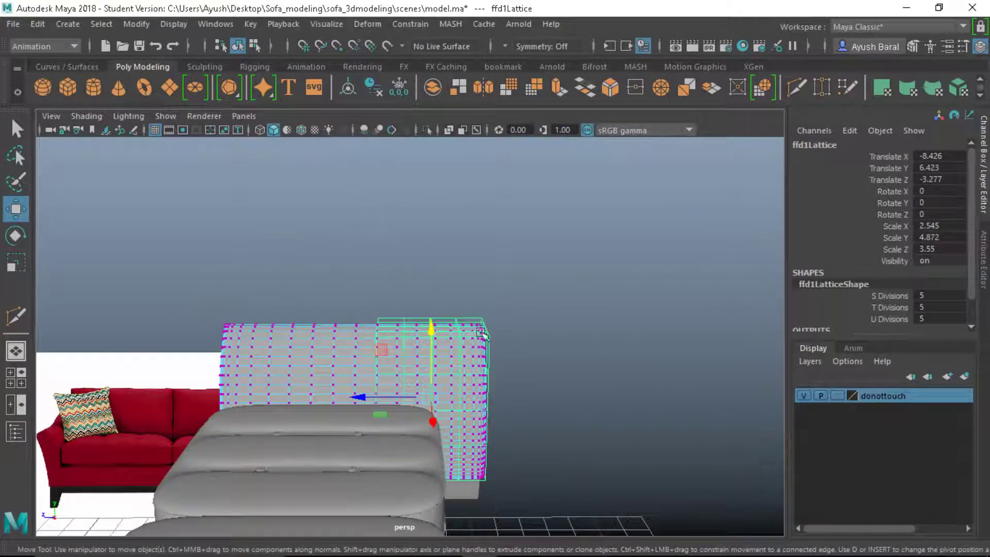
right_click_drag(442, 195, 469, 119)
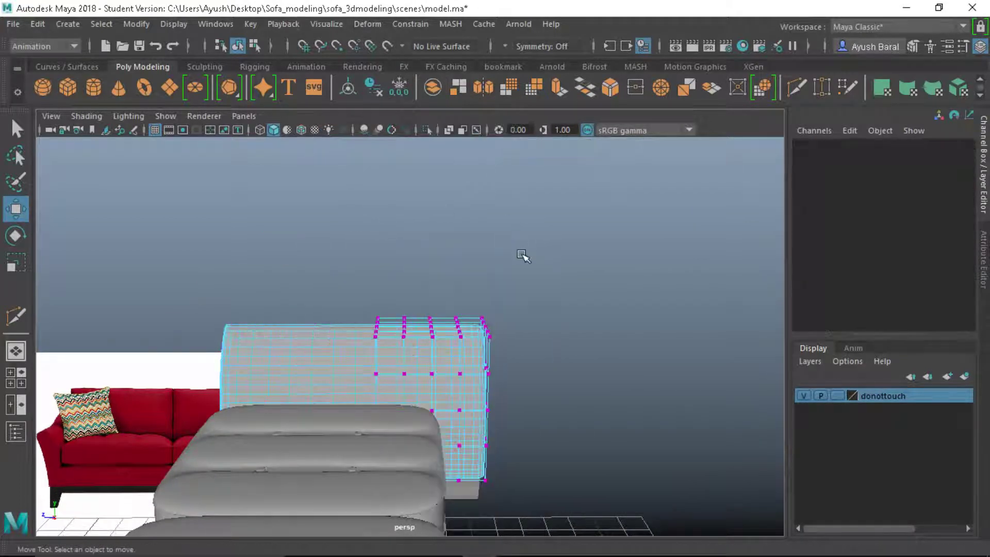
left_click_drag(517, 266, 478, 335)
left_click_drag(487, 257, 488, 217)
key("ctrl+z")
left_click_drag(549, 260, 495, 378)
left_click_drag(500, 304, 501, 273)
left_click_drag(461, 334, 482, 412)
left_click_drag(468, 321, 467, 304)
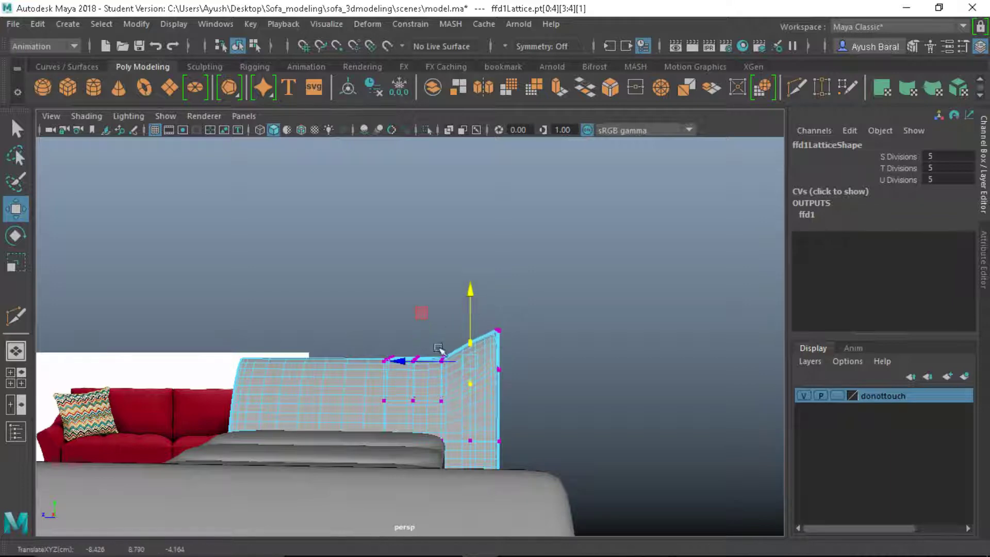
Raise the further inner lattice columns to extend the armrest's upward flare
left_click_drag(428, 346, 453, 413)
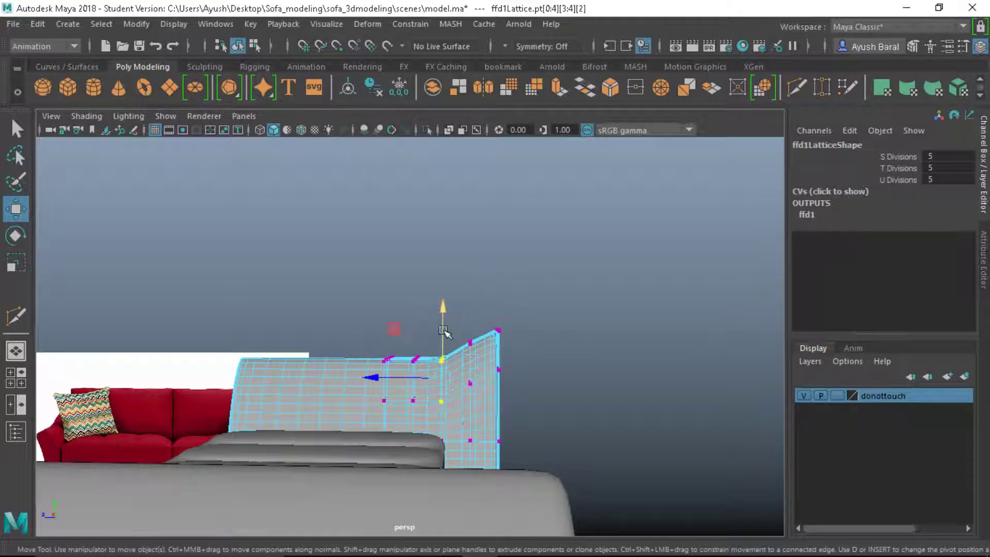
left_click_drag(443, 330, 442, 322)
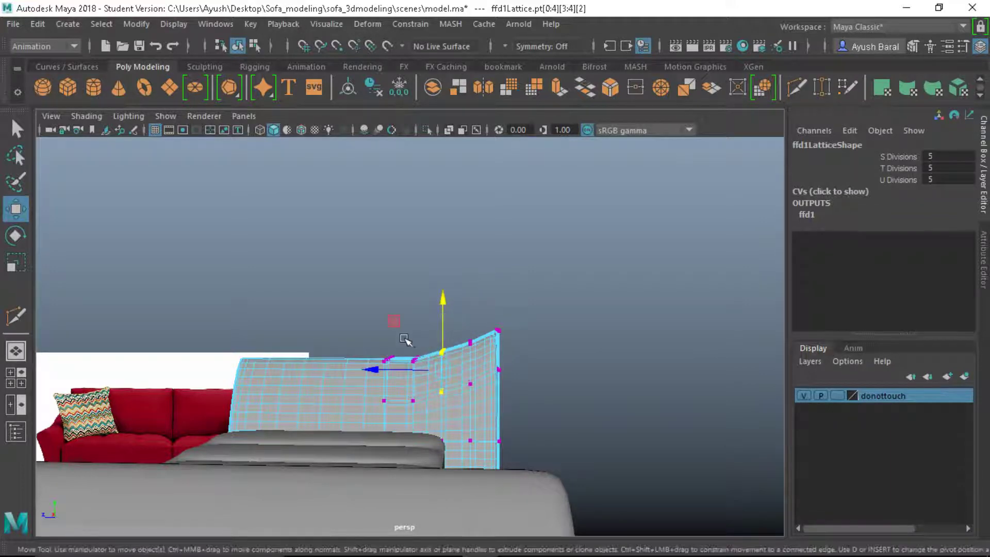
left_click_drag(406, 349, 431, 421)
left_click_drag(504, 375, 361, 391, "alt")
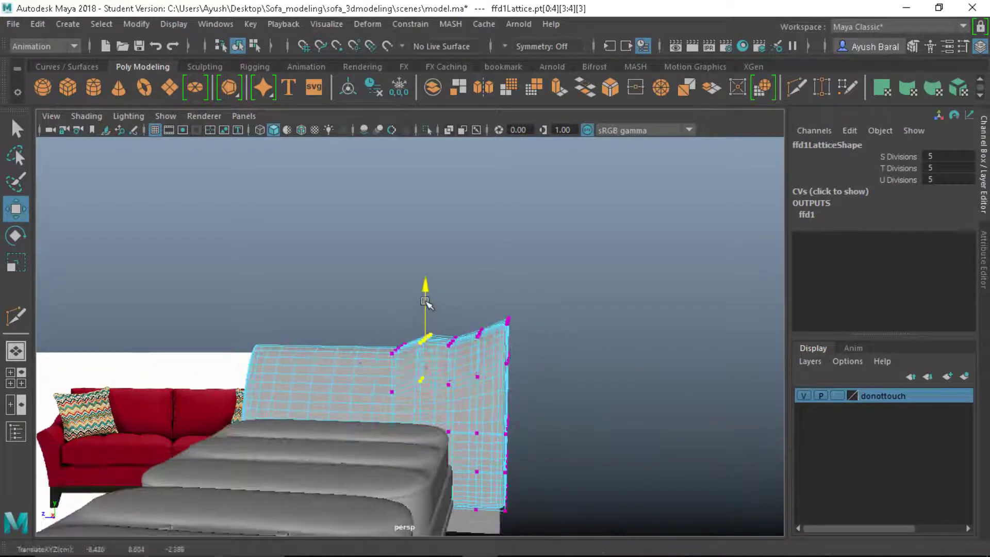
left_click_drag(425, 302, 426, 305)
left_click_drag(380, 344, 371, 373, "alt")
left_click_drag(326, 305, 381, 417)
left_click_drag(371, 324, 450, 405)
left_click_drag(435, 322, 471, 389)
left_click_drag(461, 306, 265, 414)
right_click_drag(265, 413, 330, 106)
Return to object mode and delete the reshaped armrest's construction history
left_click(397, 410)
left_click(241, 454)
scroll(250, 410, "down", 5)
left_click_drag(421, 357, 347, 341, "alt")
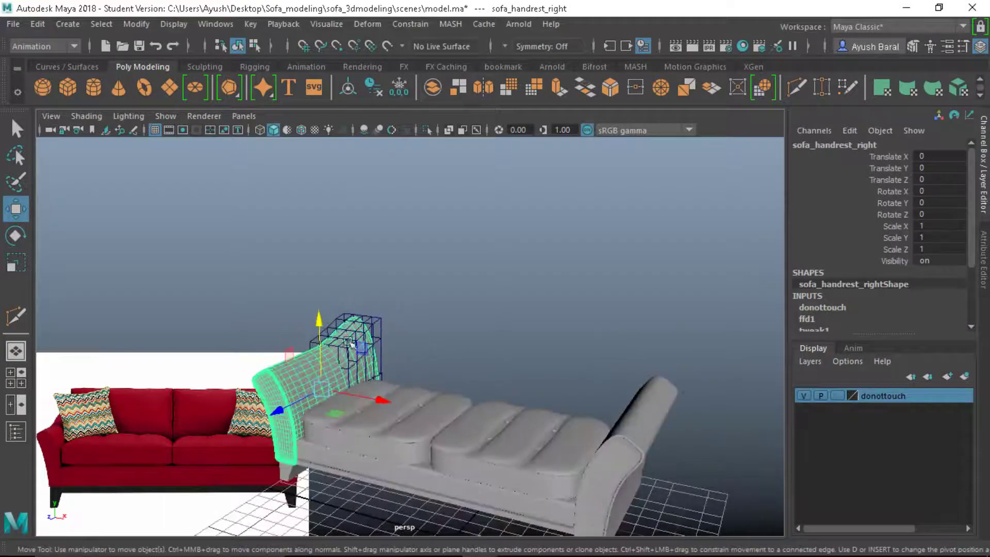
left_click(381, 88)
left_click(461, 261)
left_click_drag(460, 261, 431, 380, "alt")
Delete the old far armrest and duplicate the reshaped one
left_click(598, 362)
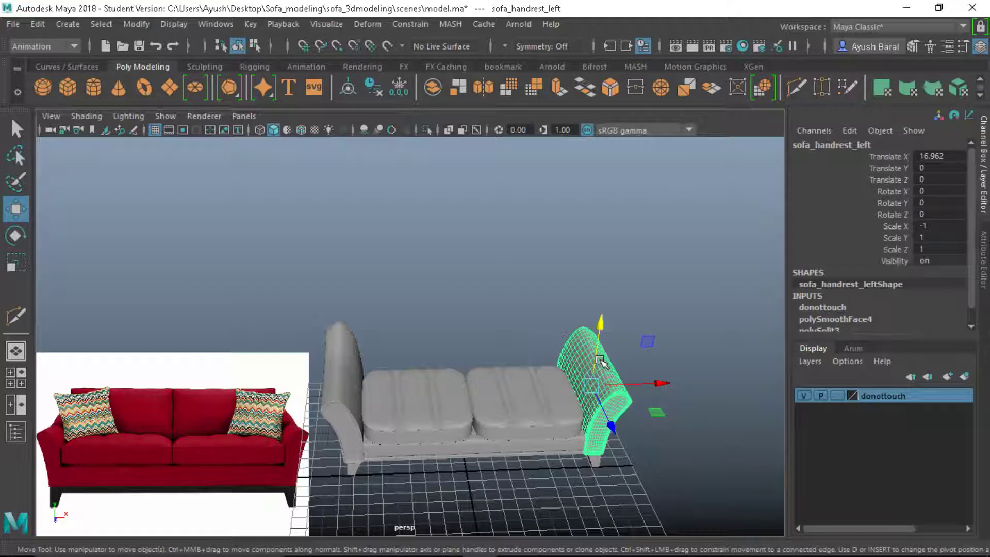
key("Delete")
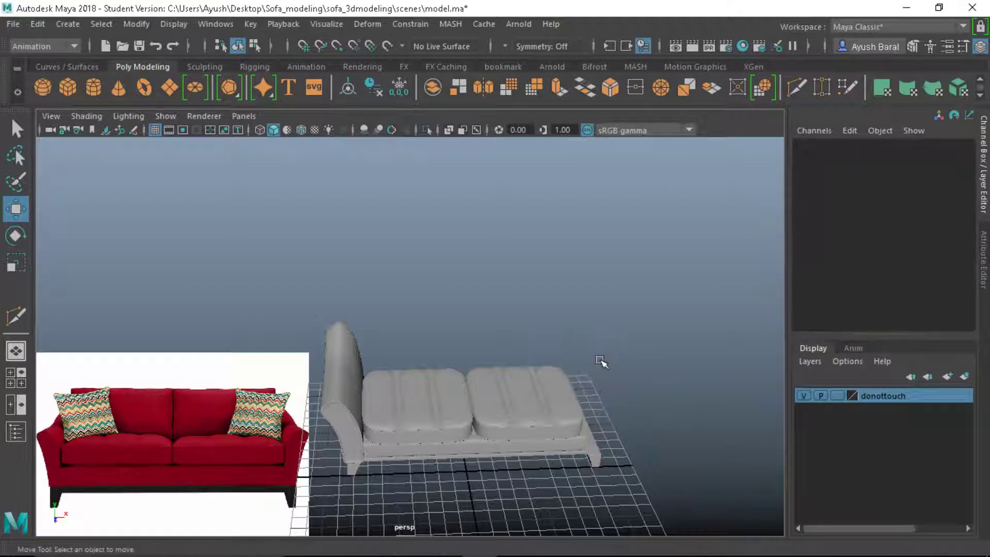
left_click(343, 375)
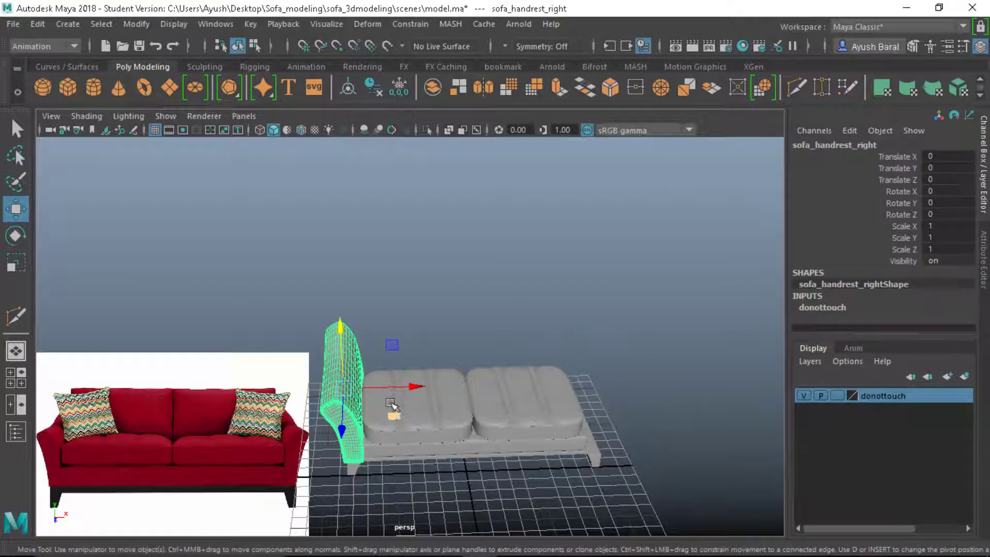
key("ctrl+d")
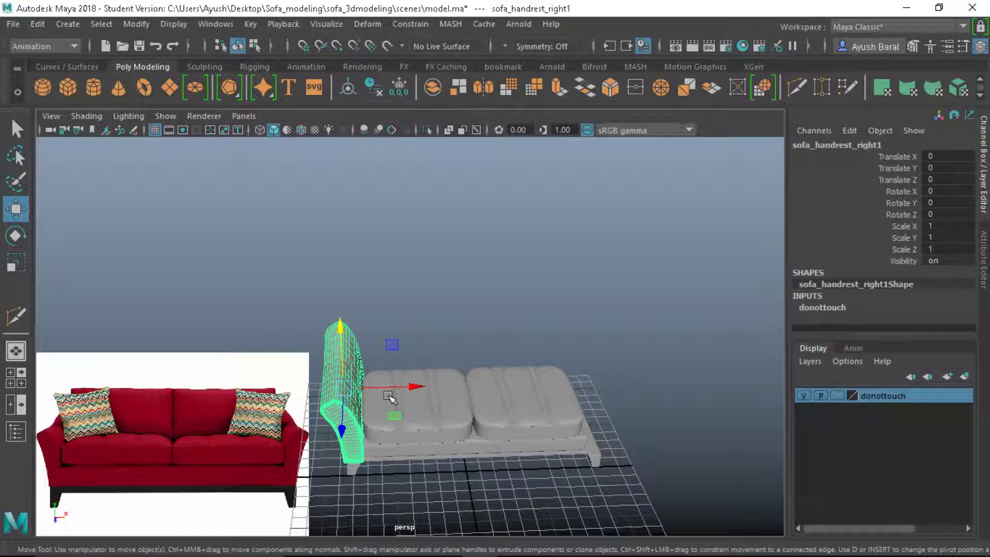
Mirror the copy with X scale -1 and place it at the sofa's other end, aligned with the seat
left_click(931, 191)
left_click(944, 225)
type("-1")
key("Return")
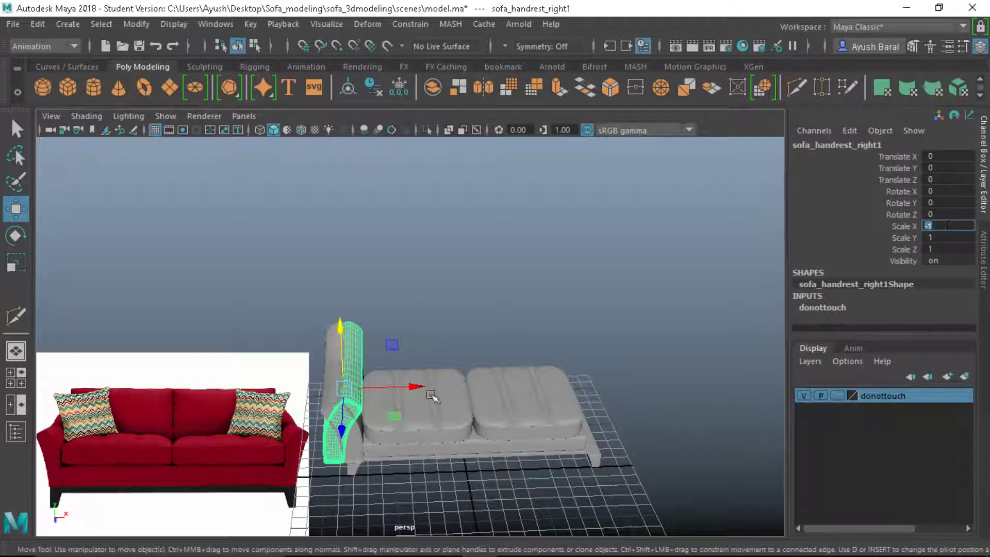
left_click_drag(413, 388, 680, 390)
key("space")
key("space")
middle_click_drag(463, 284, 441, 284, "alt")
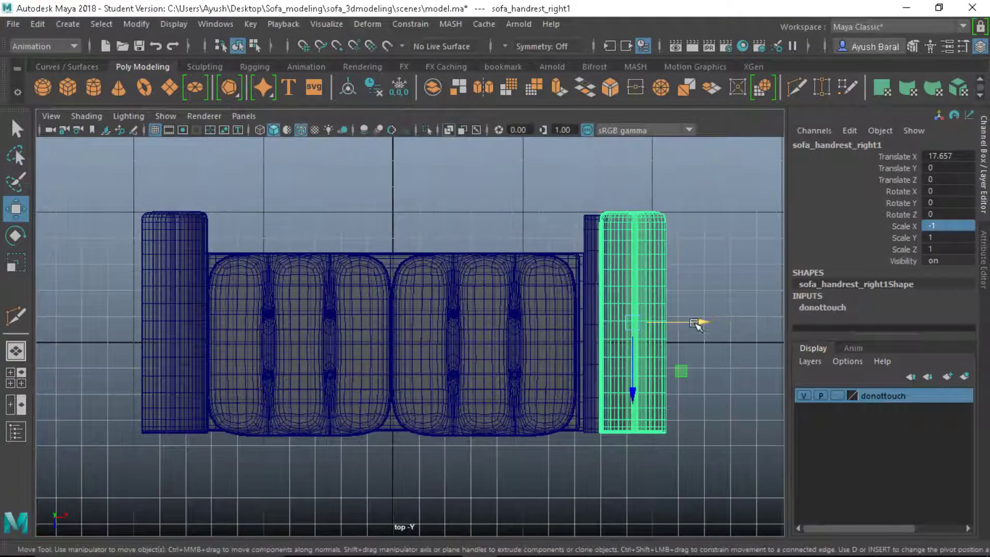
left_click_drag(696, 325, 520, 280)
key("space")
key("space")
Nudge the mirrored armrest slightly inward along X toward the seats
left_click(500, 265)
left_click_drag(518, 345, 488, 352, "alt")
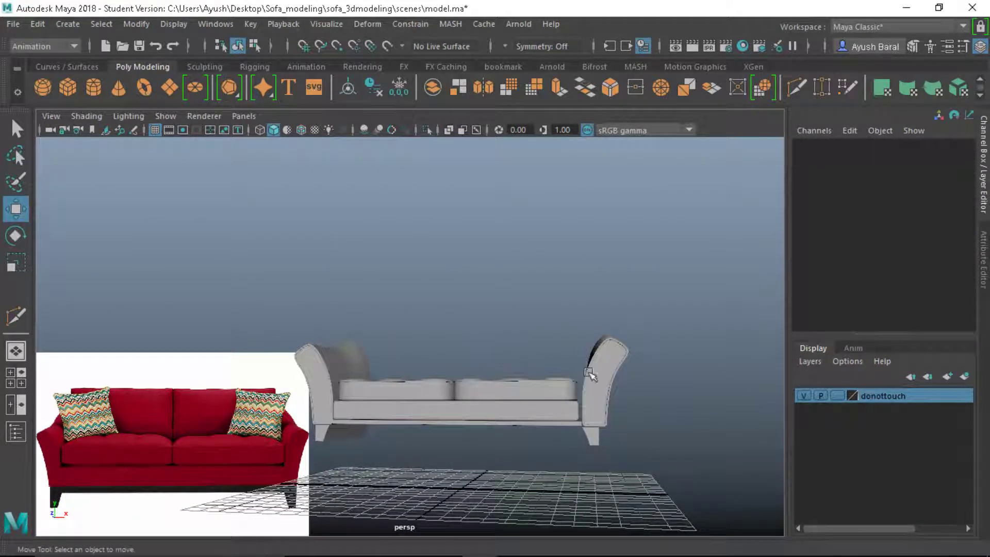
left_click(614, 381)
scroll(533, 413, "up", 5)
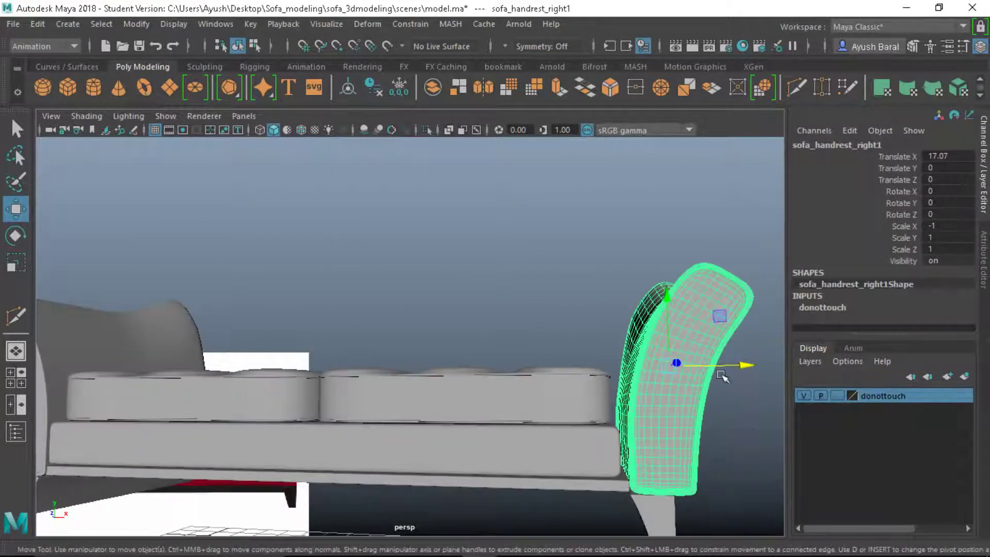
left_click_drag(734, 367, 724, 368)
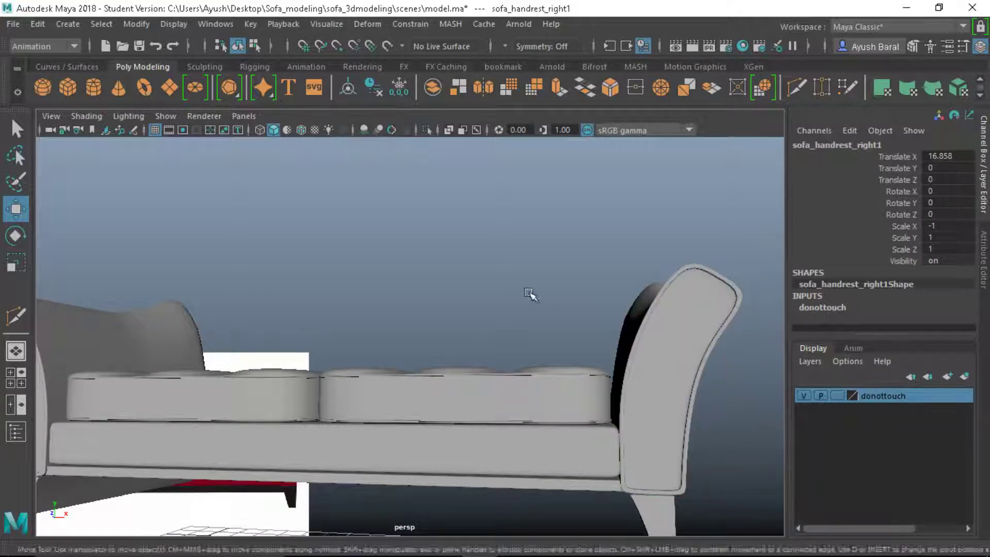
Rename the mirrored armrest to sofa_handrest_left
left_click(530, 293)
left_click_drag(559, 395, 599, 380, "alt")
left_click(602, 363)
left_click(865, 147)
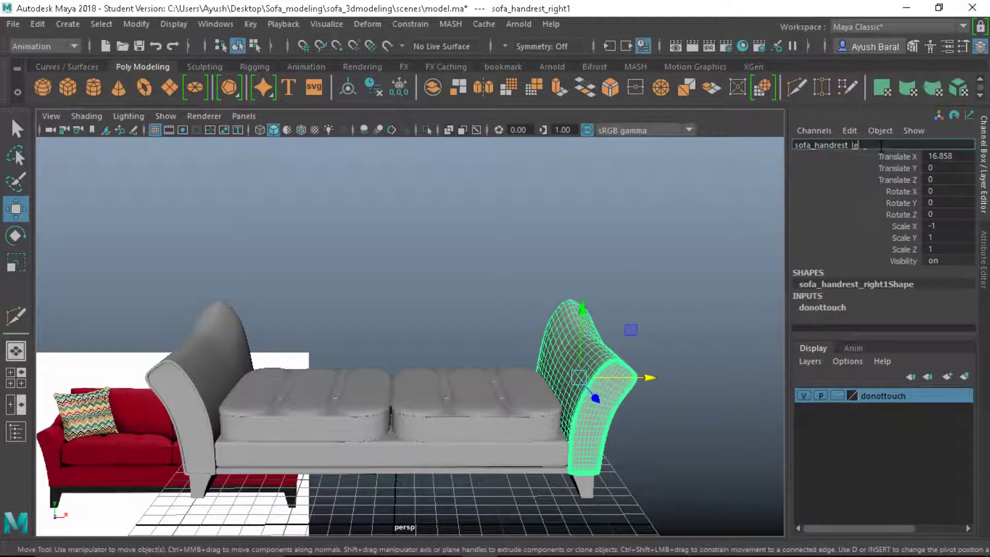
key("Return")
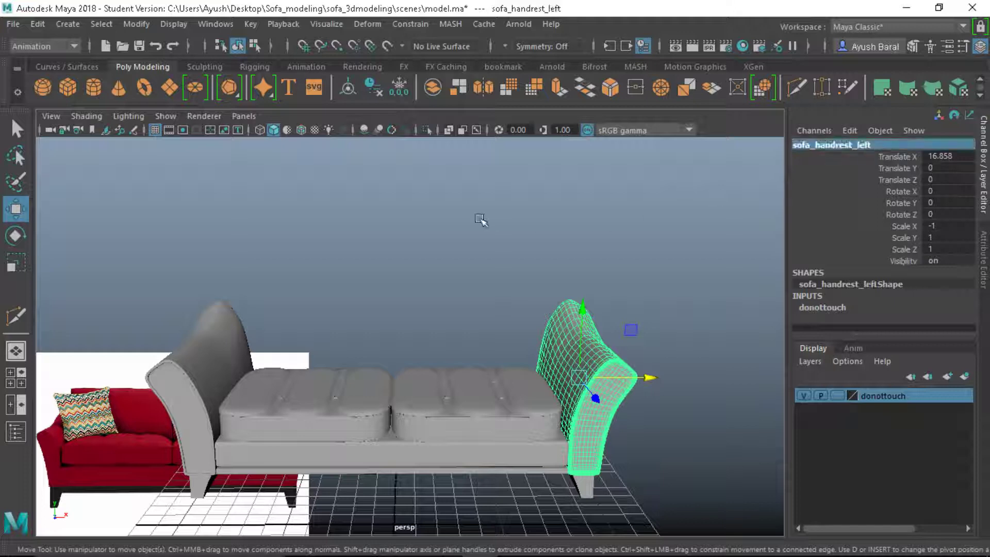
Create a poly cube and move it up above the left seat in the front view
left_click(473, 261)
scroll(471, 275, "down", 5)
left_click_drag(410, 282, 447, 353, "alt")
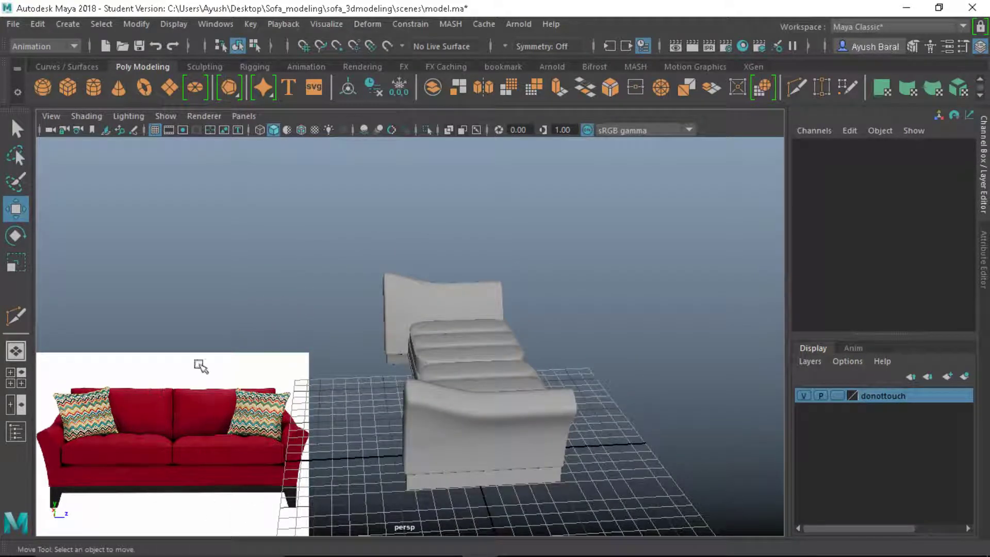
left_click(65, 86)
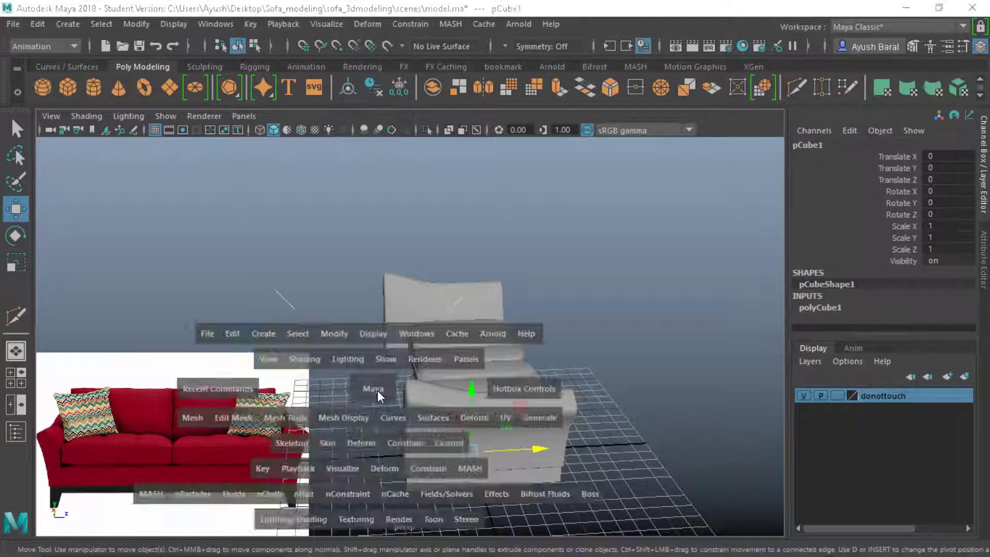
key("space")
key("space")
scroll(261, 415, "up", 2)
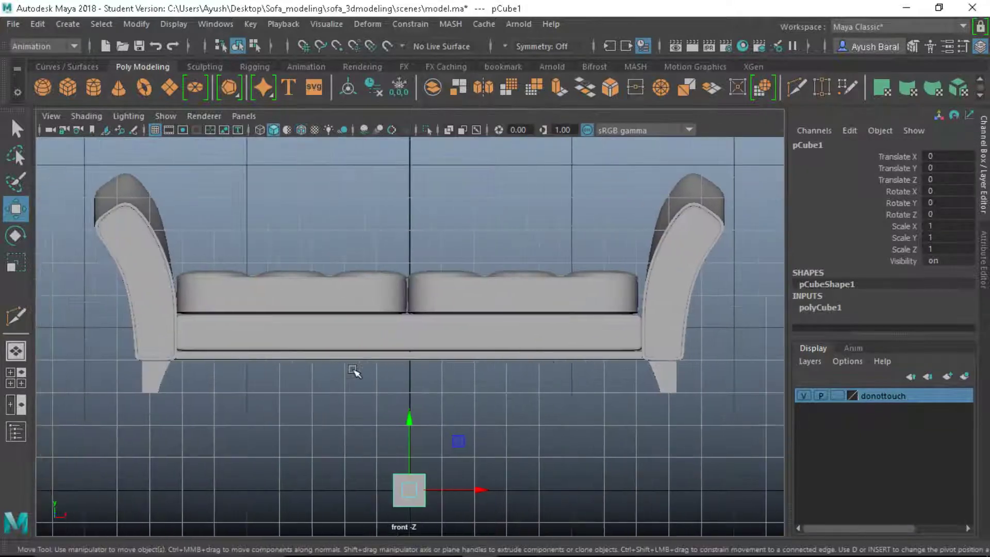
left_click_drag(408, 490, 268, 219)
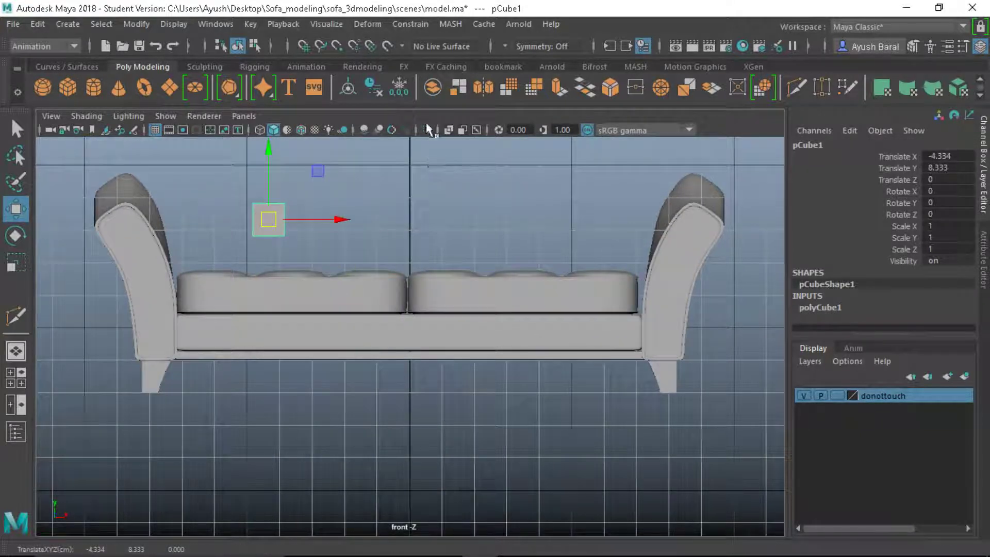
Turn on X-ray, enlarge the cube uniformly and widen it along X
left_click(450, 129)
scroll(380, 331, "up", 3)
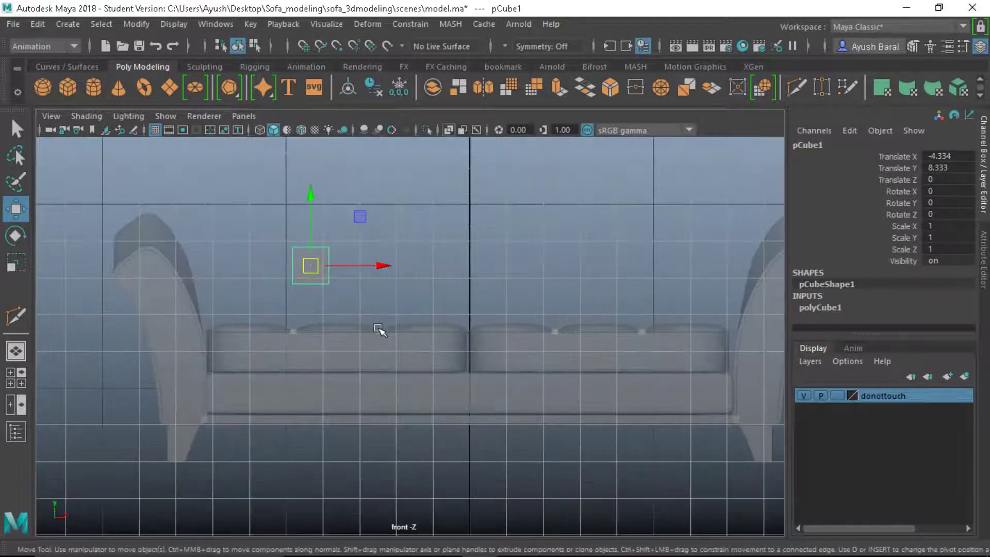
key("r")
middle_click_drag(380, 332, 435, 277)
left_click_drag(377, 265, 394, 265)
key("w")
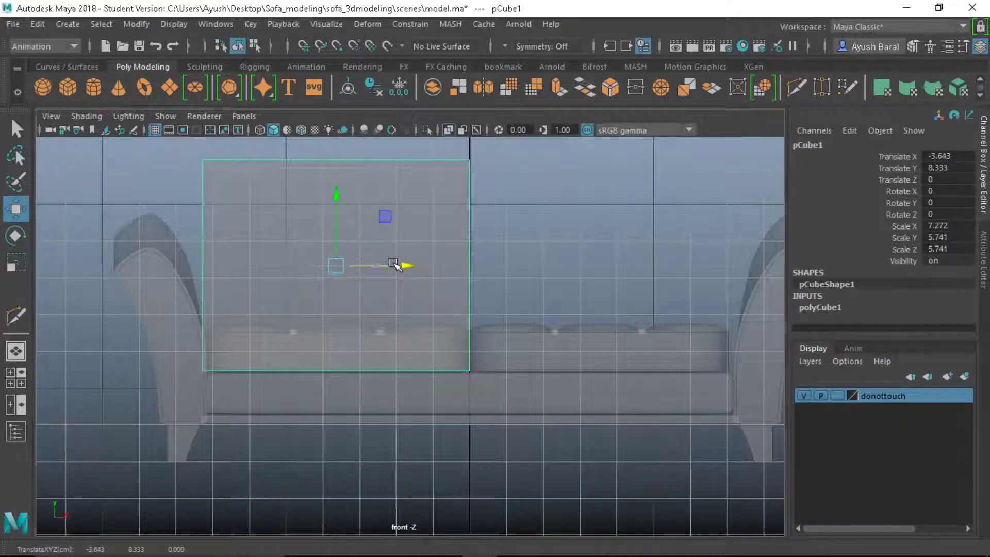
middle_click_drag(391, 277, 411, 305, "alt")
Push the cube's left-edge vertices outward along X toward the armrest
right_click_drag(201, 170, 131, 129)
left_click_drag(205, 151, 239, 400)
left_click_drag(293, 293, 258, 294)
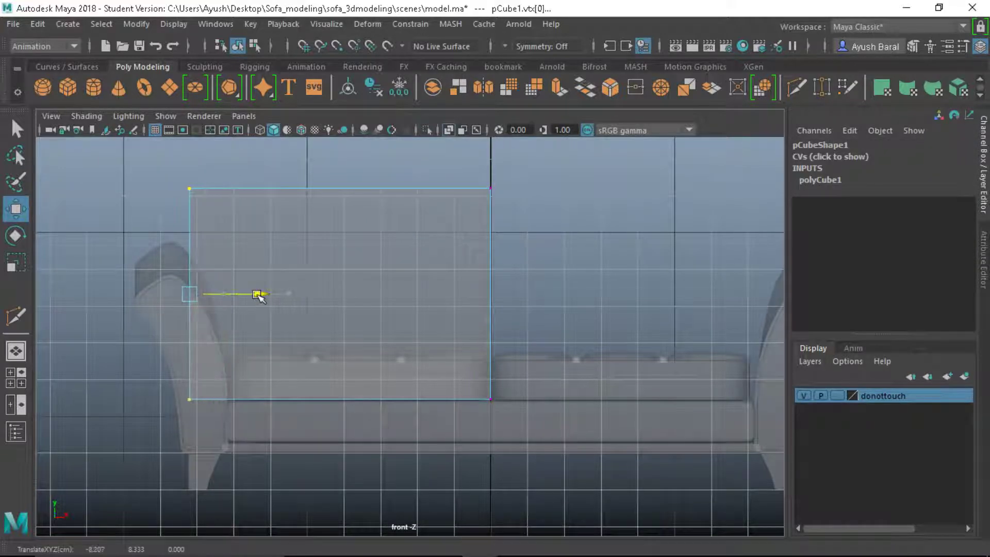
mouse_move(255, 297)
left_mouse_down()
mouse_move(269, 296)
mouse_move(250, 296)
left_mouse_up()
key("space")
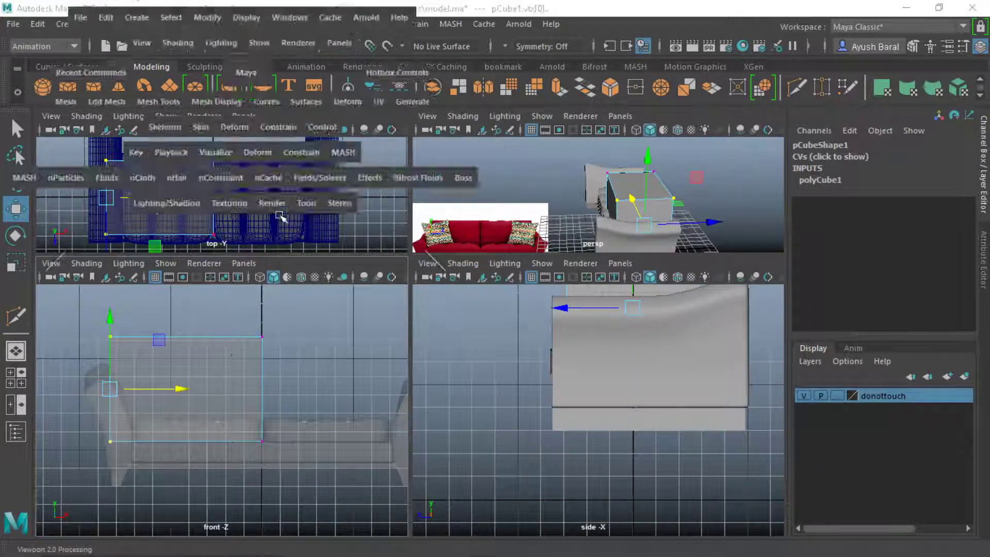
key("space")
Back in object mode, flatten the cube to about 1.5 Z scale and slide it behind the seats
right_click(291, 322)
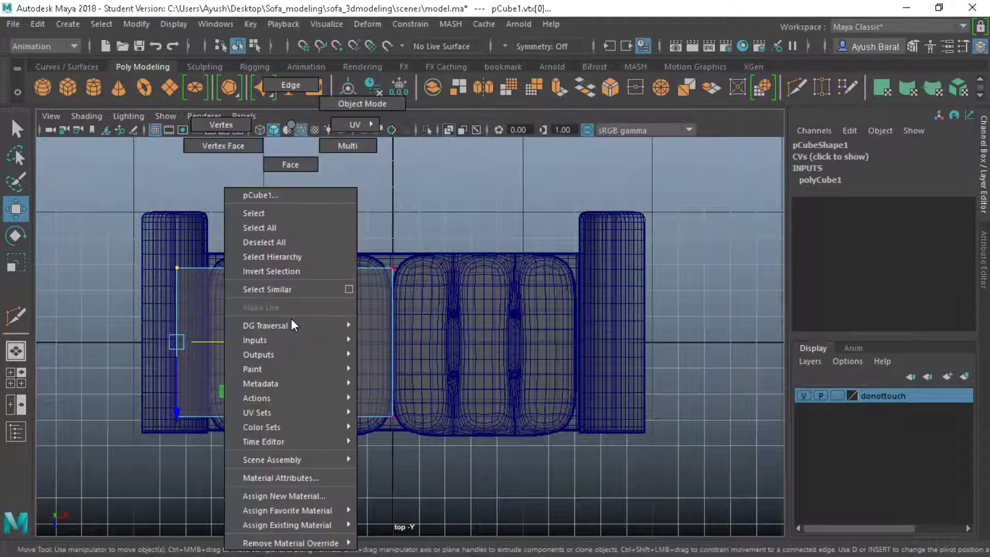
right_click_drag(290, 124, 361, 103)
left_click(349, 215)
left_click(269, 316)
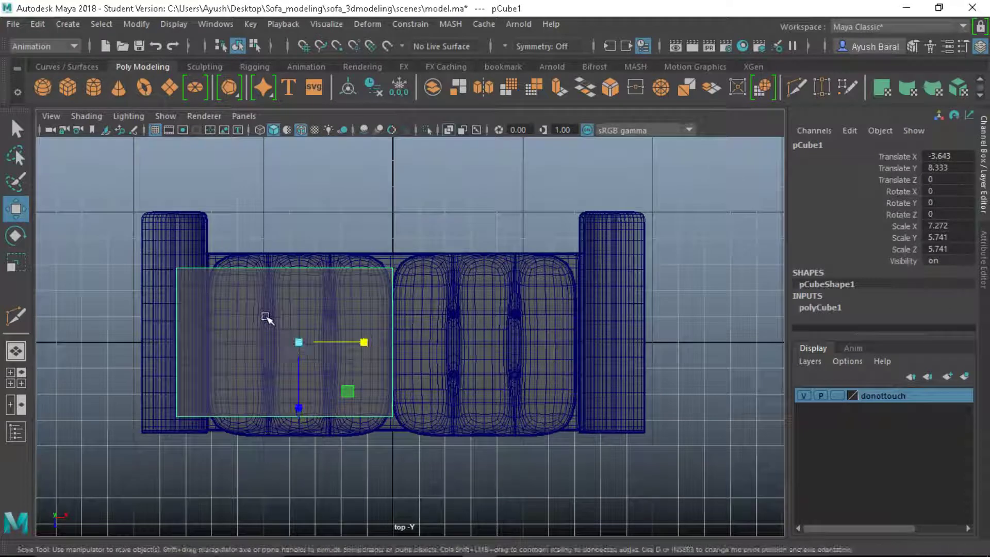
key("r")
left_click_drag(304, 407, 310, 353)
key("w")
left_click_drag(298, 401, 301, 305)
Push the slab further back and shift it right along X
key("r")
key("e")
key("w")
key("space")
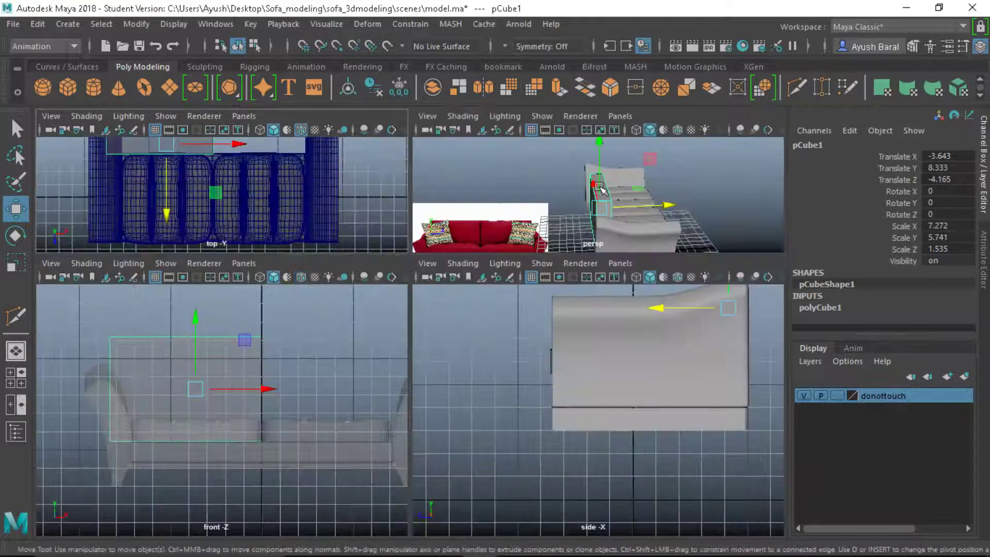
key("space")
left_click_drag(331, 360, 251, 410, "alt")
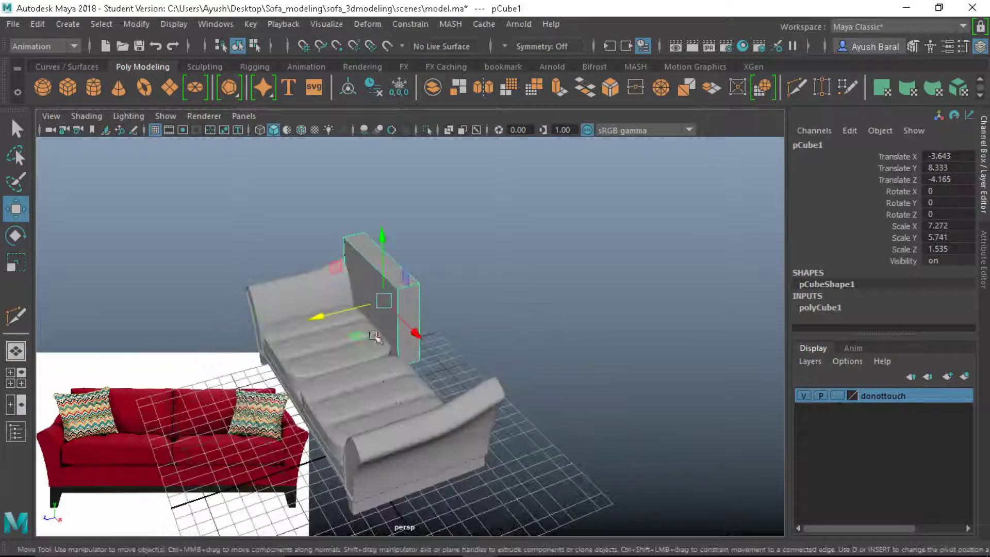
left_click_drag(330, 313, 442, 332)
scroll(360, 336, "up", 3)
left_click_drag(357, 334, 363, 374)
right_click_drag(363, 374, 435, 342, "alt")
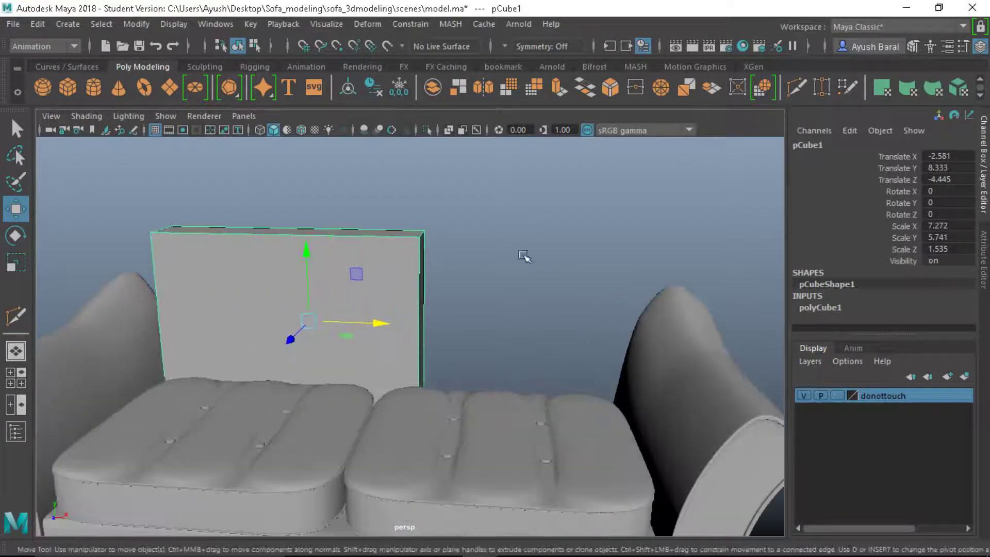
Fine-tune the slab in the top view so it sits against the left seat cushion
scroll(312, 298, "down", 5)
mouse_move(384, 331)
left_mouse_down("alt")
mouse_move(334, 347)
mouse_move(388, 330)
left_mouse_up("alt")
scroll(391, 344, "down", 5)
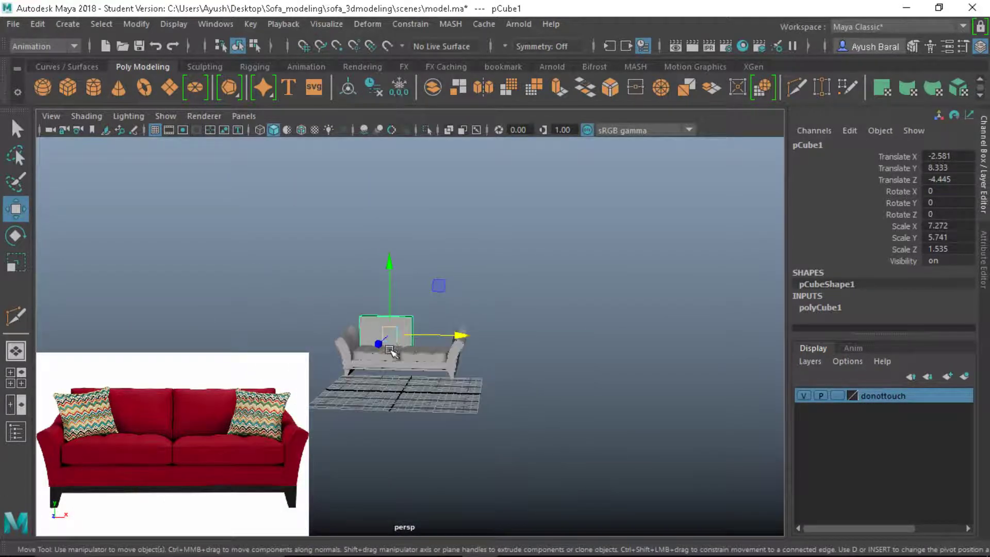
scroll(392, 350, "up", 5)
left_click_drag(393, 349, 420, 427, "alt")
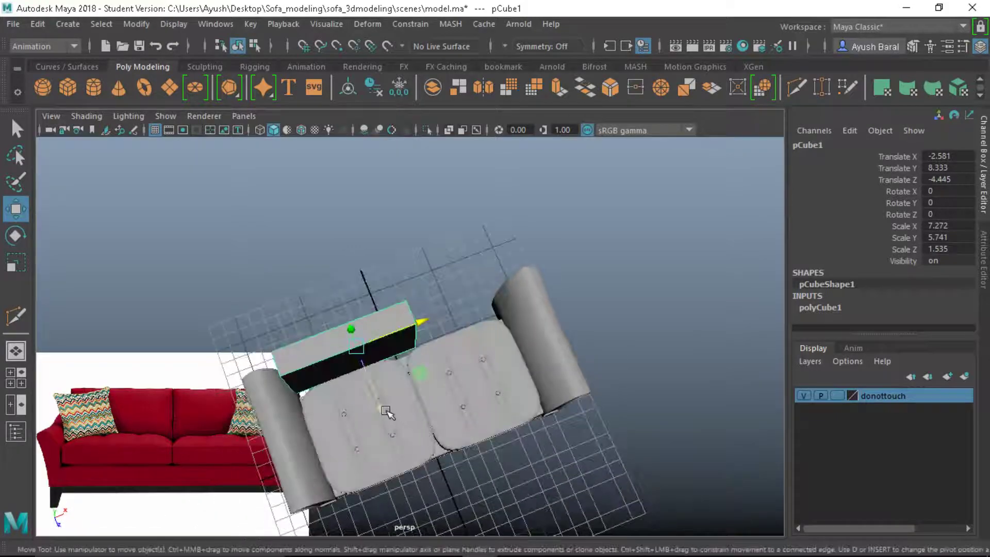
key("space")
key("space")
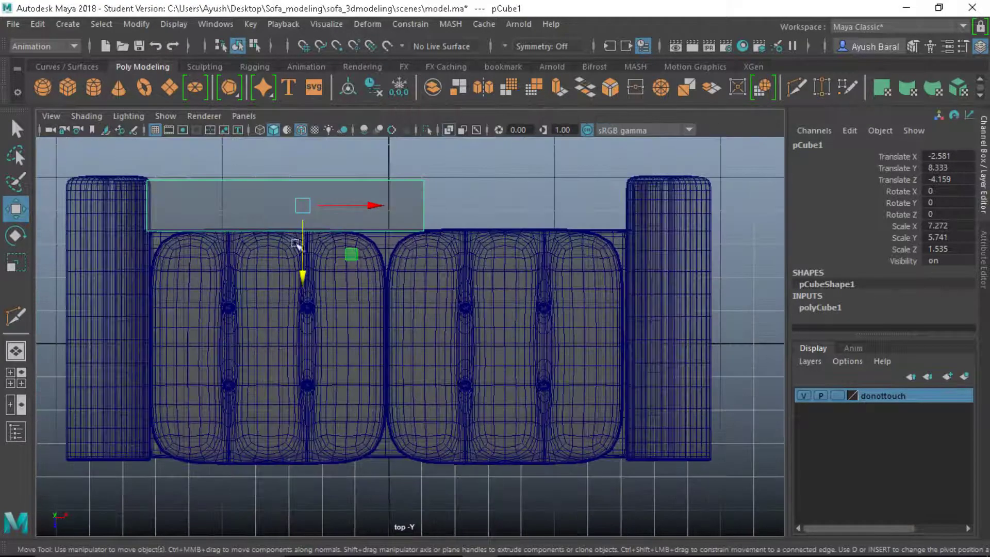
left_click_drag(302, 258, 303, 264)
key("space")
key("space")
left_click_drag(553, 232, 306, 318, "alt")
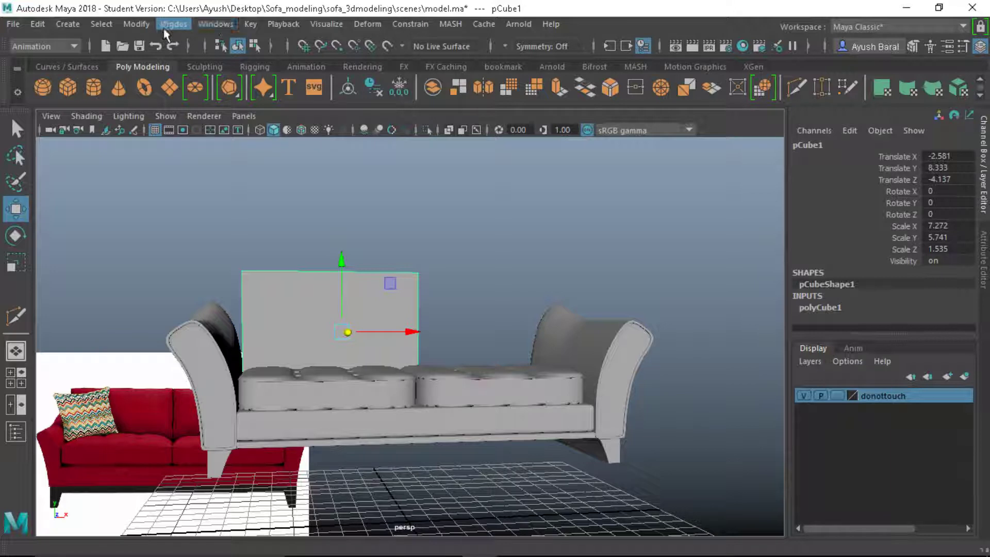
From the Modeling menu set, insert 6 evenly spaced horizontal edge loops into the backrest block
left_click(53, 52)
left_click(52, 61)
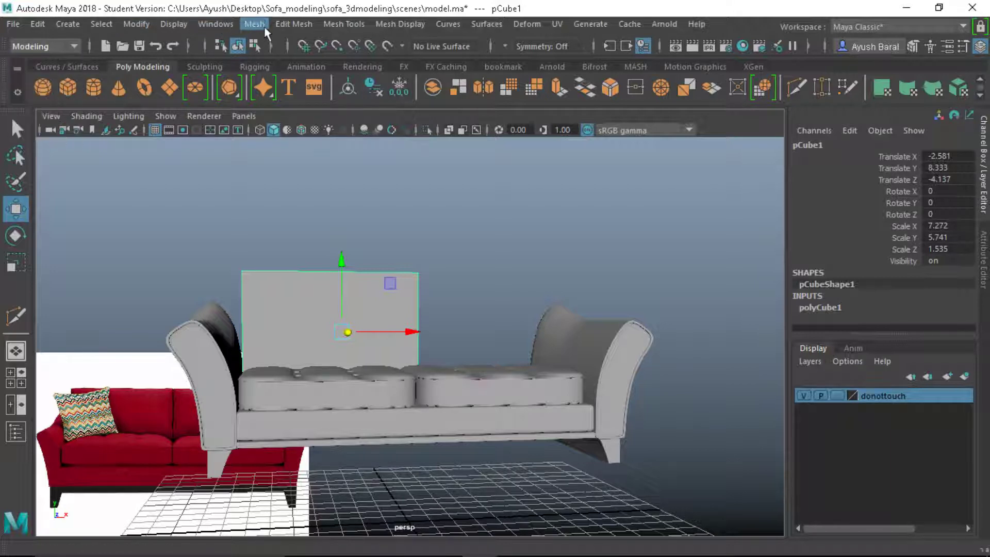
left_click(287, 22)
mouse_move(326, 22)
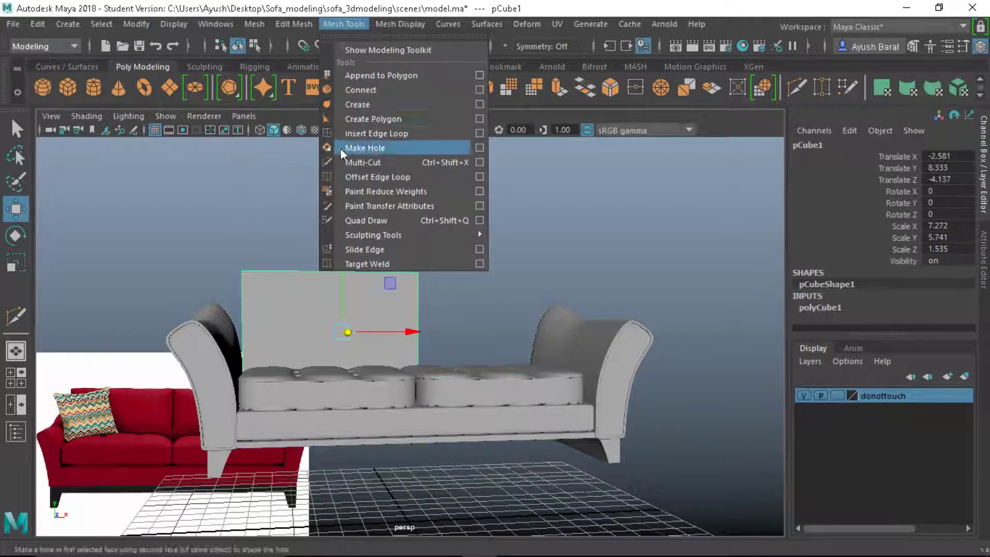
left_click(479, 133)
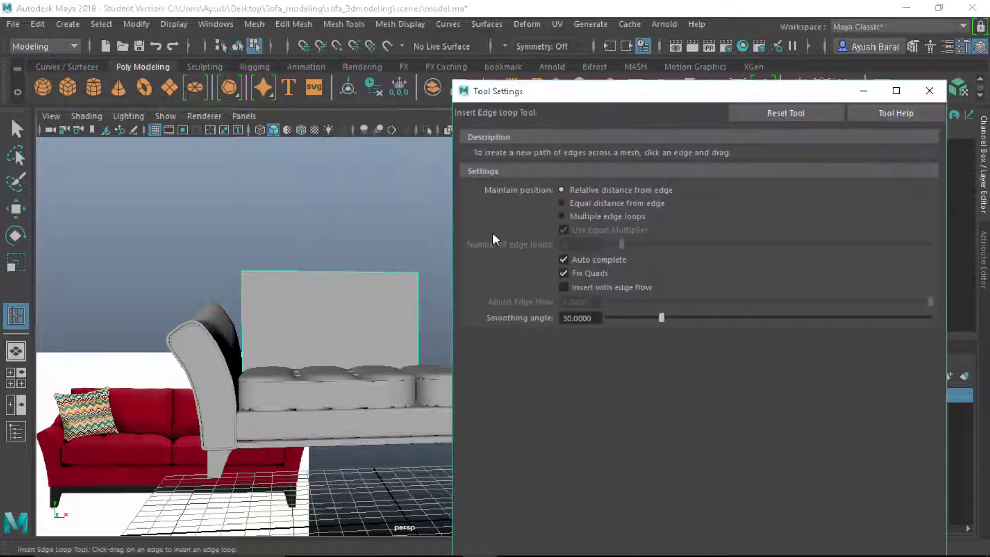
left_click(607, 216)
left_click_drag(634, 242, 639, 240)
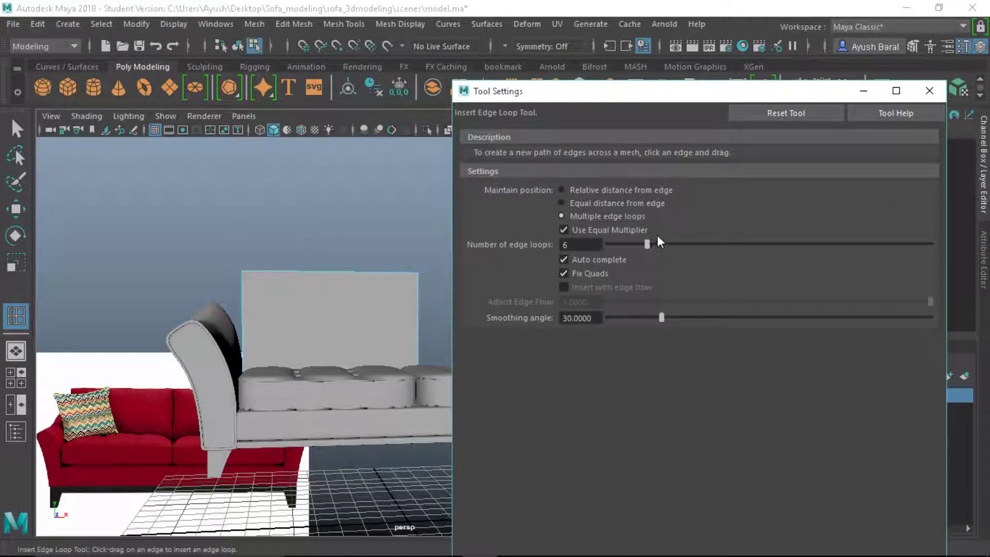
left_click(241, 310)
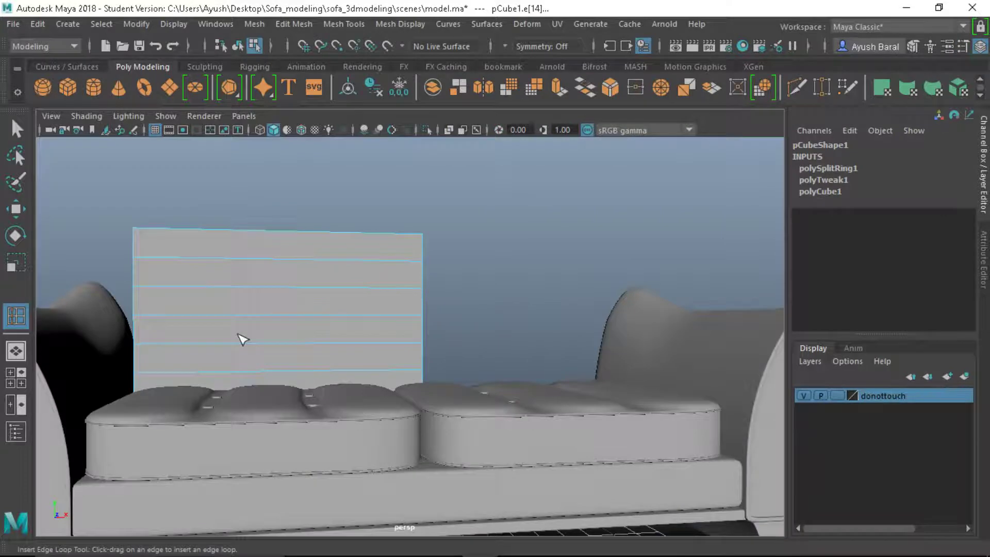
Reframe the sofa front-on and switch the backrest into vertex editing mode
scroll(237, 335, "down", 5)
left_click_drag(258, 334, 282, 334, "alt")
middle_click_drag(315, 334, 383, 335, "alt")
scroll(388, 340, "down", 3)
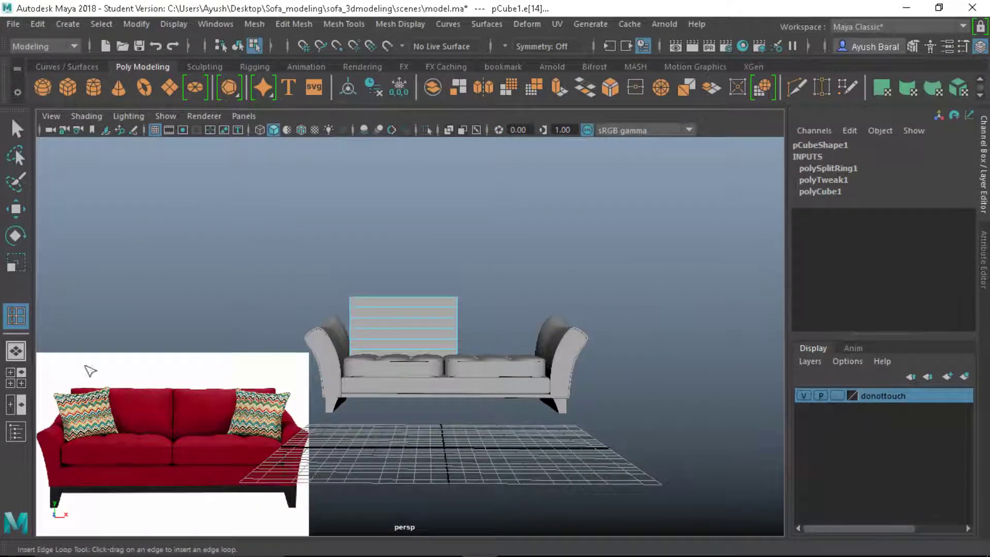
scroll(110, 407, "up", 5)
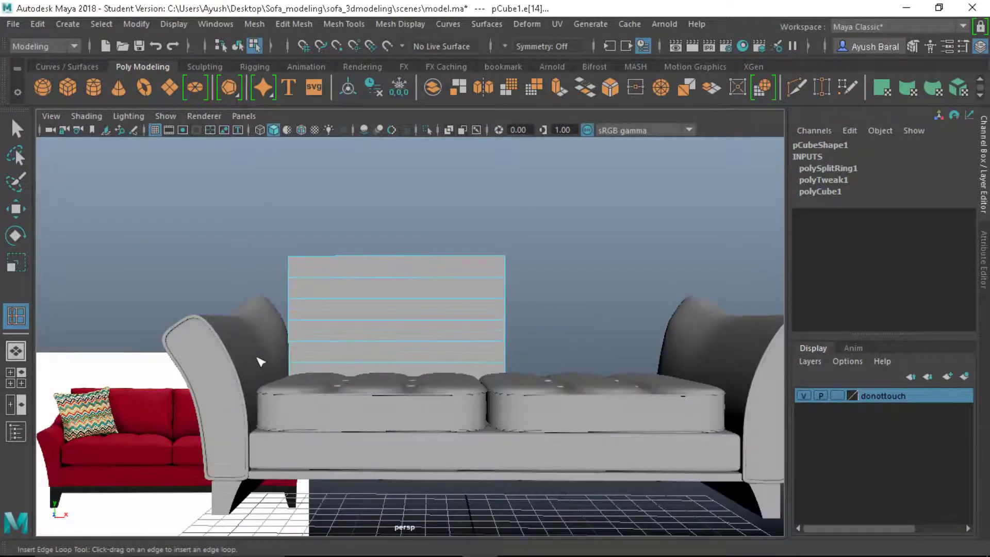
left_click_drag(262, 361, 291, 361, "alt")
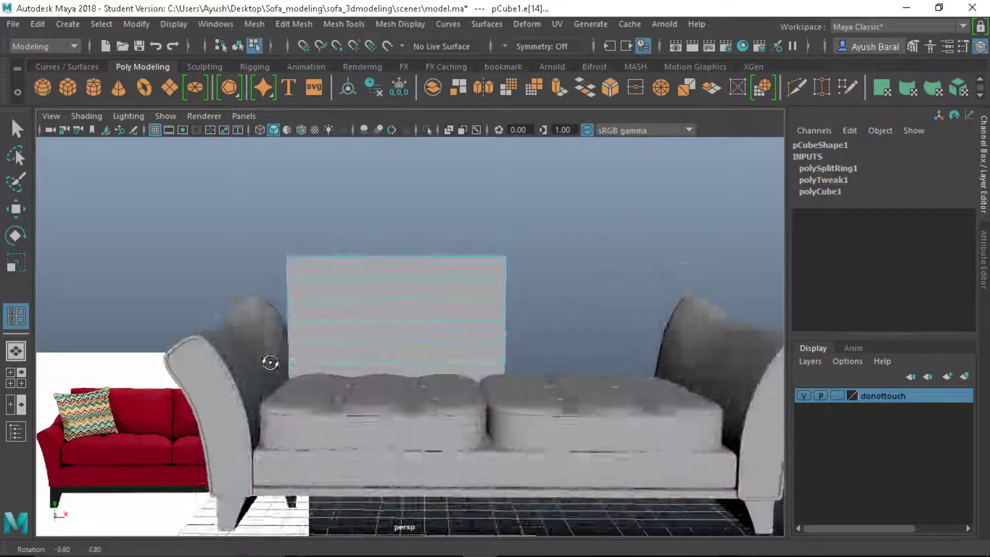
right_click_drag(293, 314, 224, 129)
left_click_drag(240, 269, 261, 318, "alt")
left_click_drag(298, 353, 297, 352)
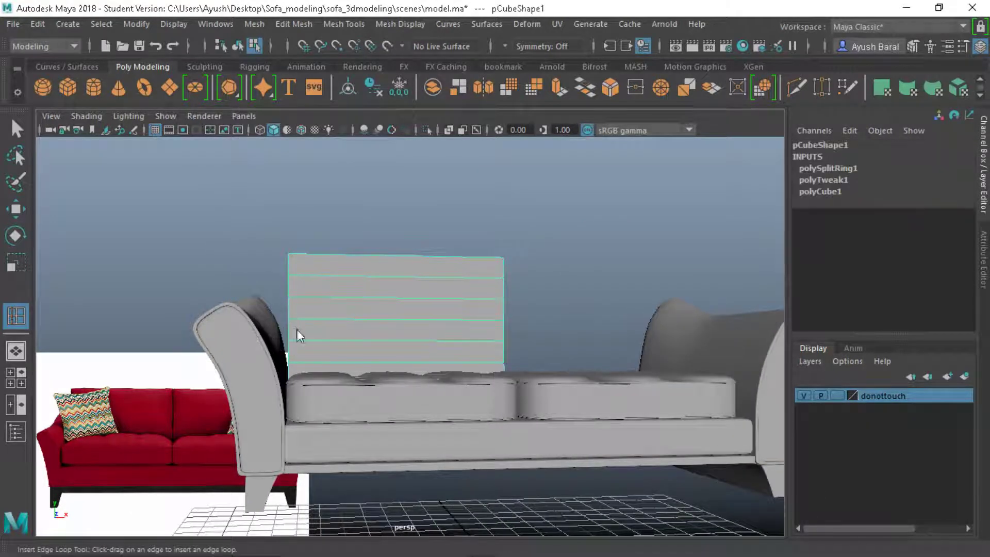
right_click_drag(297, 124, 219, 124)
In the front view, pull the lower left-edge backrest vertices left to meet the armrest
key("w")
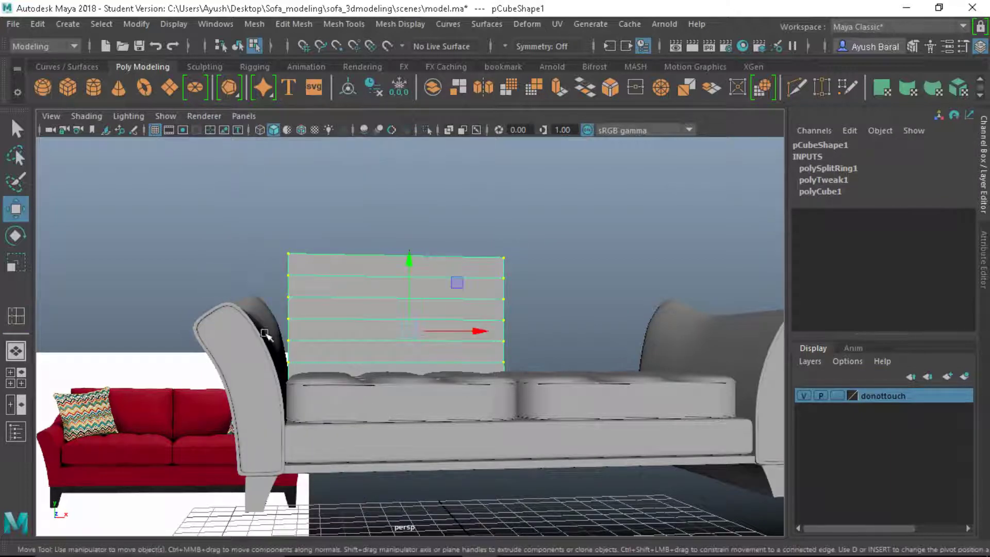
left_click(262, 332)
left_click_drag(298, 365, 298, 365)
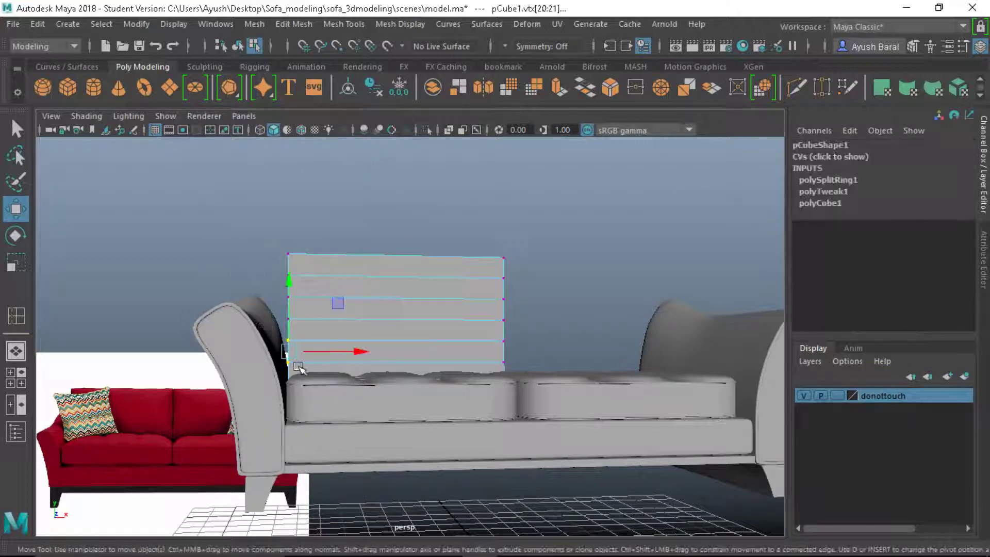
scroll(298, 365, "up", 3)
key("space")
key("space")
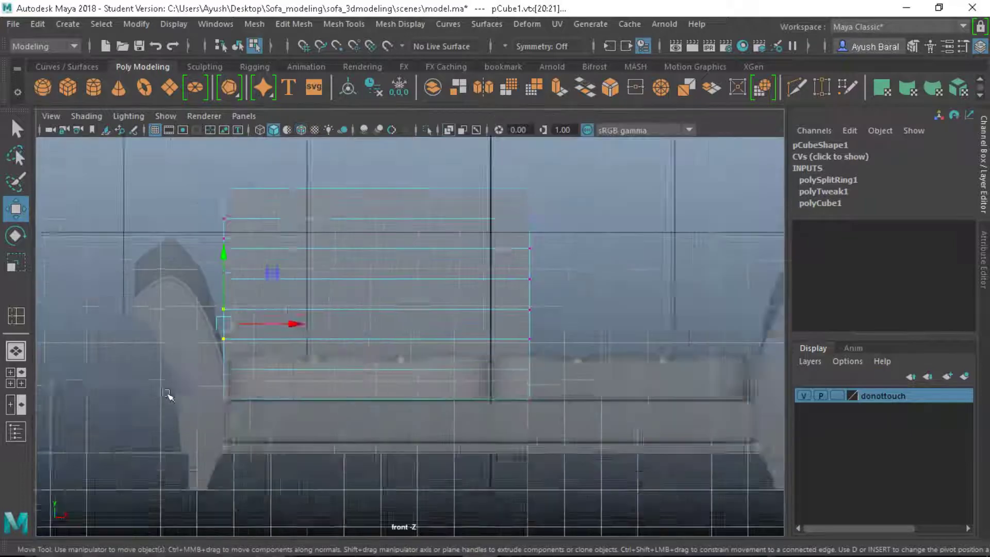
scroll(223, 345, "up", 3)
left_click_drag(241, 321, 238, 321)
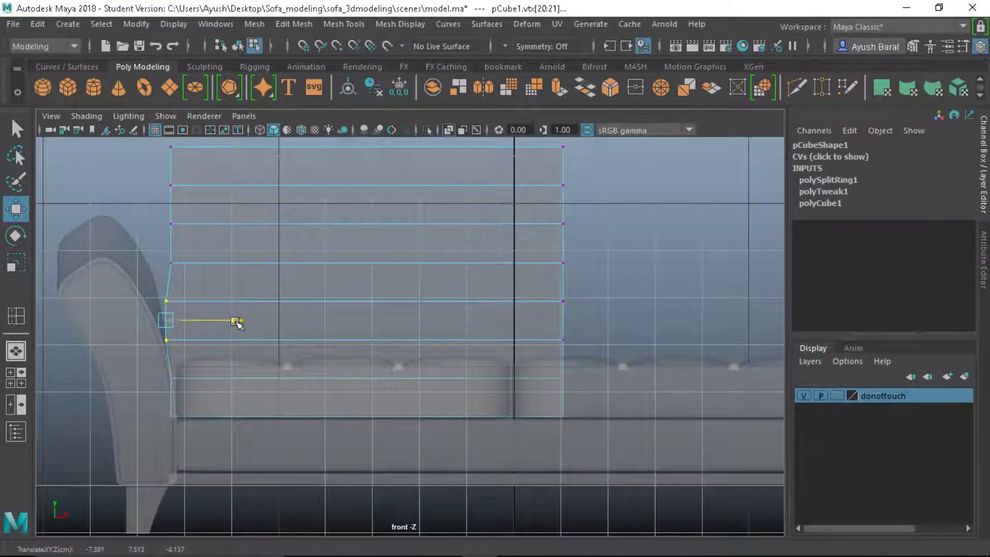
left_click(115, 300)
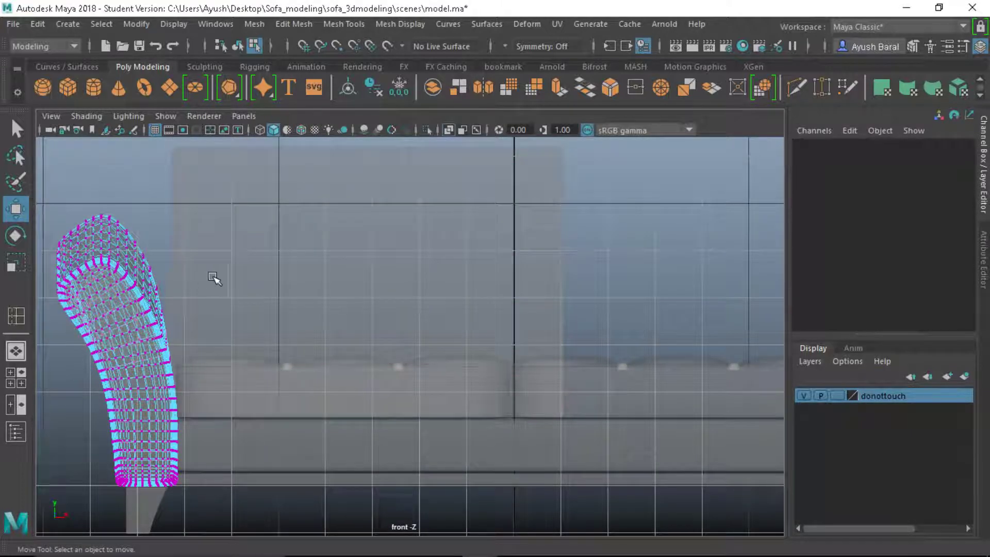
key("ctrl+z")
left_click(144, 226)
left_click_drag(123, 294, 199, 279)
Shift the upper left-edge and top-left corner vertices to follow the armrest, then preview smoothed in perspective
left_click(125, 257)
left_click(160, 249)
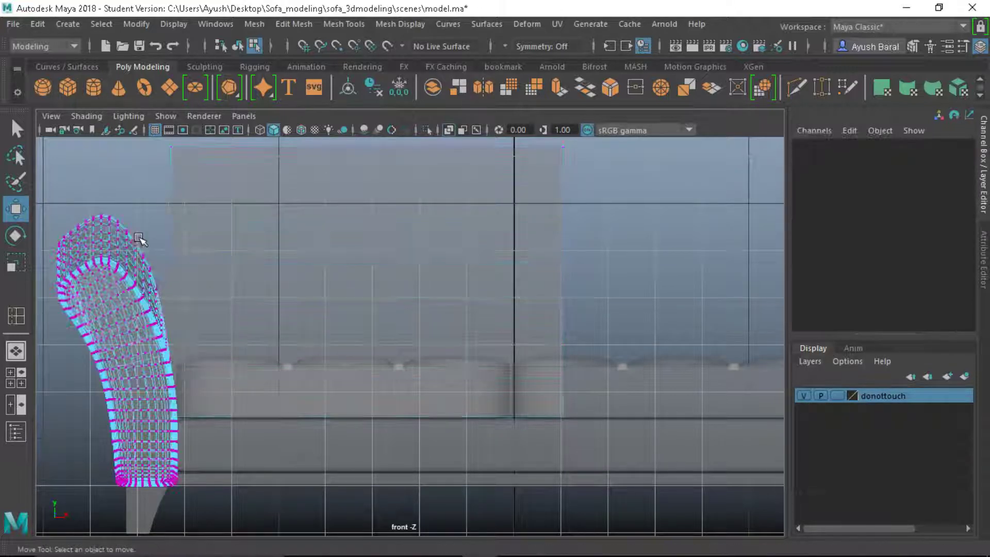
key("ctrl+z")
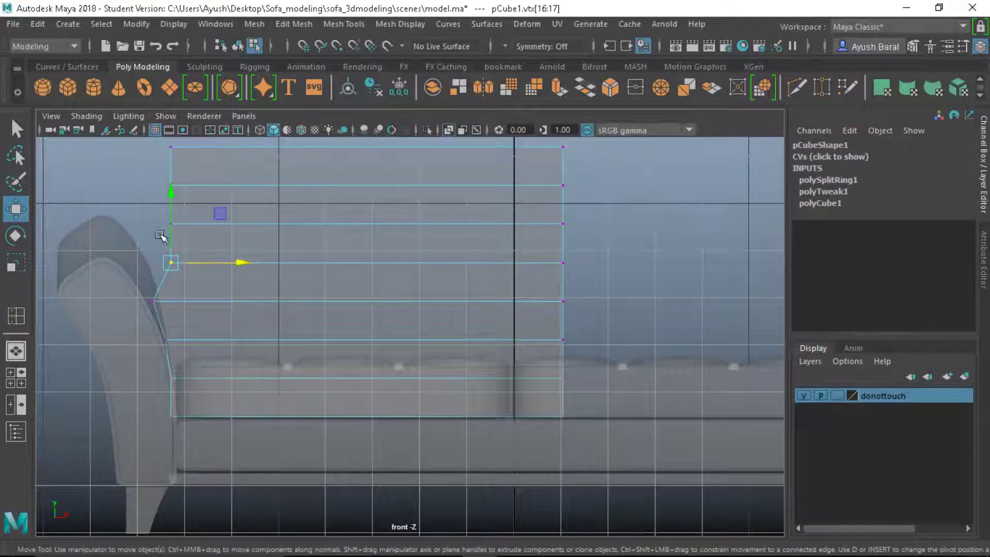
left_click_drag(219, 267, 196, 267)
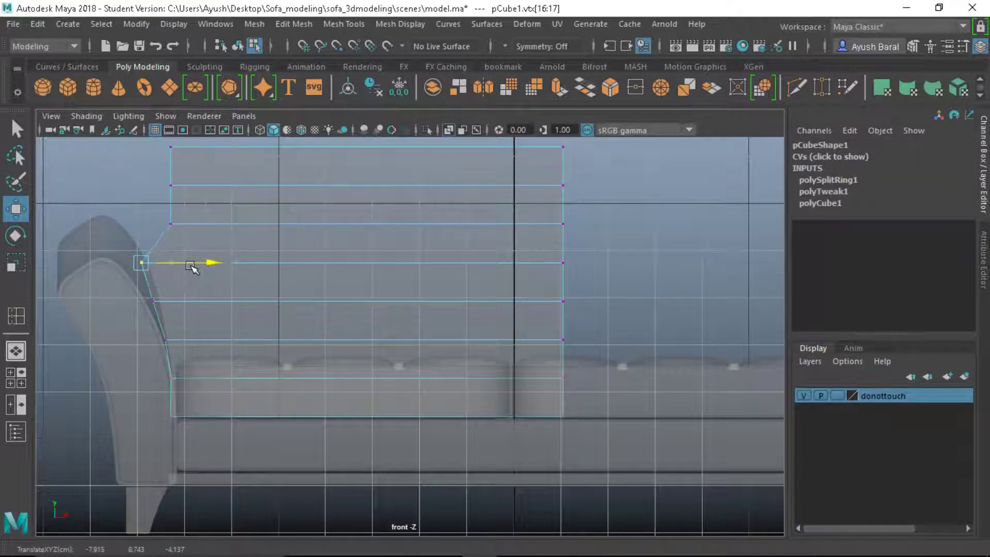
left_click_drag(162, 216, 185, 224)
left_click_drag(151, 150, 178, 183)
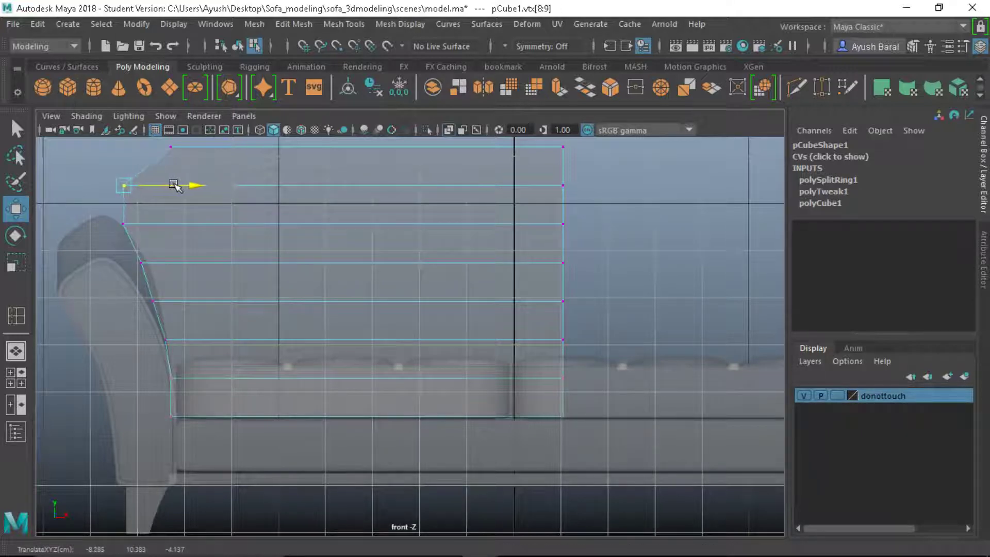
middle_click_drag(182, 212, 201, 260, "alt")
left_click(121, 173)
left_click_drag(122, 172, 252, 194)
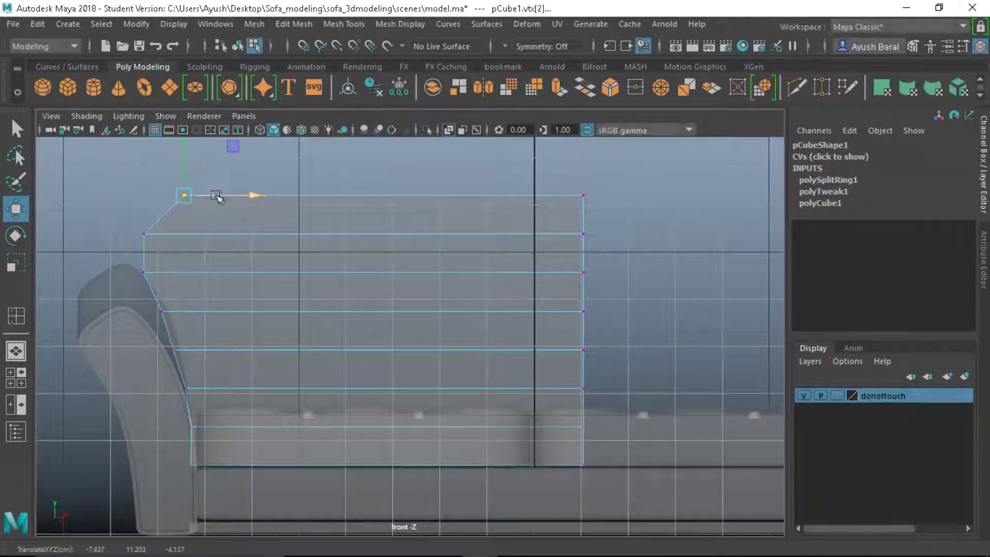
key("space")
key("space")
left_click_drag(458, 276, 509, 347, "alt")
key("3")
With Multi-Cut on the unsmoothed cage, insert an edge loop along the backrest's thickness
key("1")
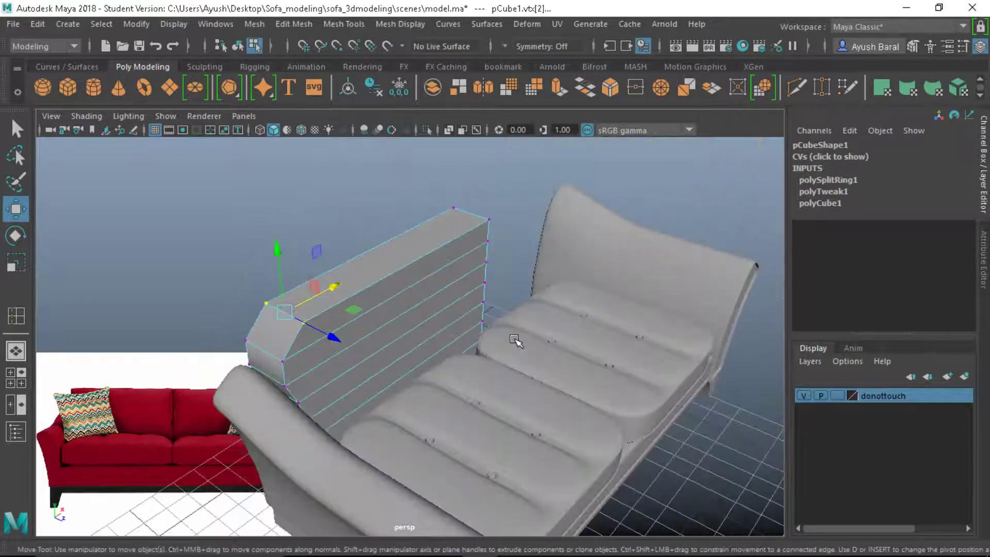
left_click(797, 89)
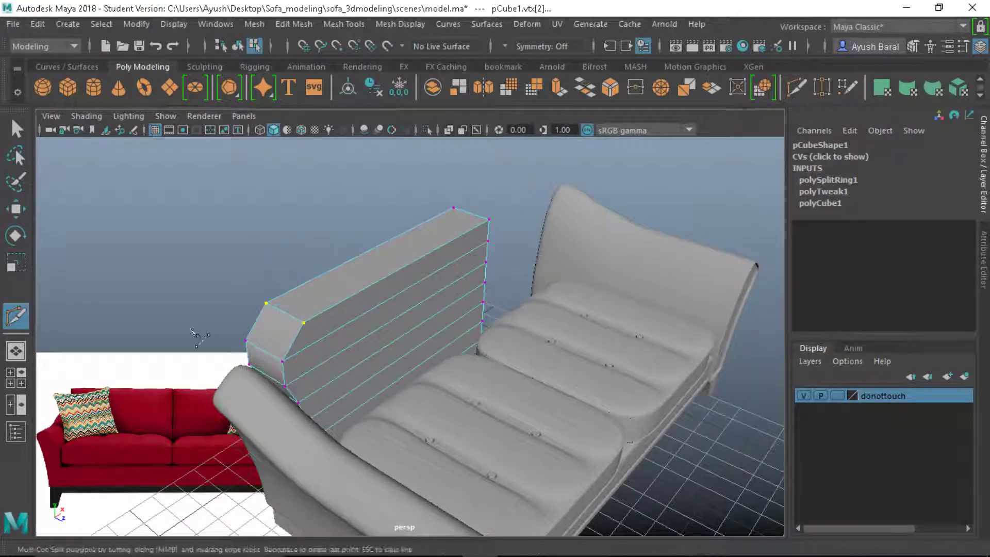
scroll(327, 338, "up", 3)
left_click_drag(326, 338, 431, 377, "alt")
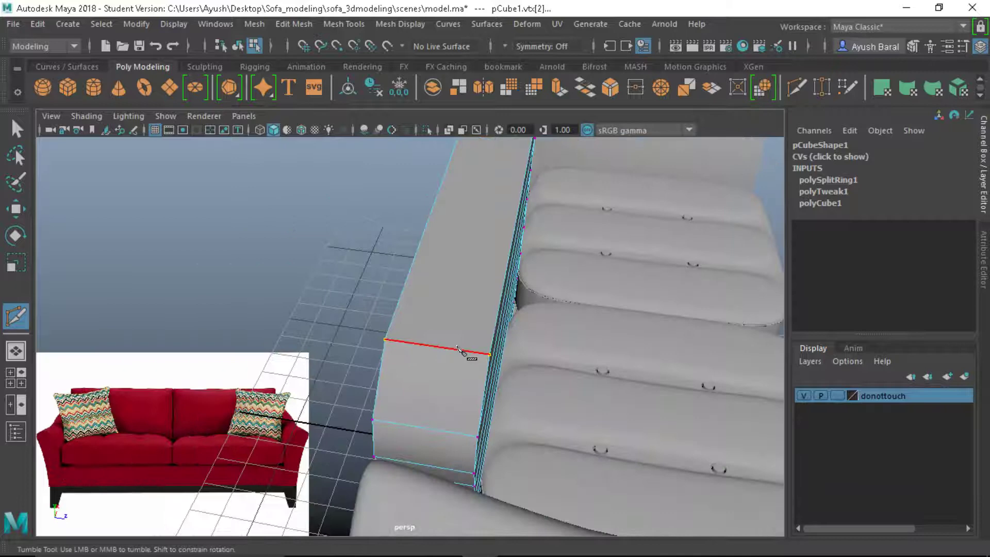
left_click(485, 354, "ctrl")
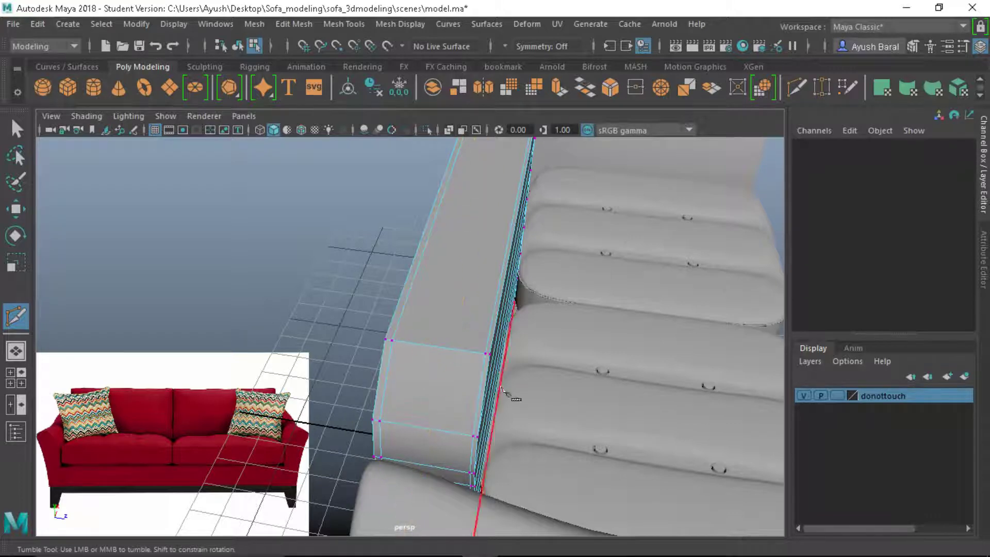
Cut a new edge starting from the backrest's slanted top-left corner vertex
left_click_drag(514, 399, 309, 317, "alt")
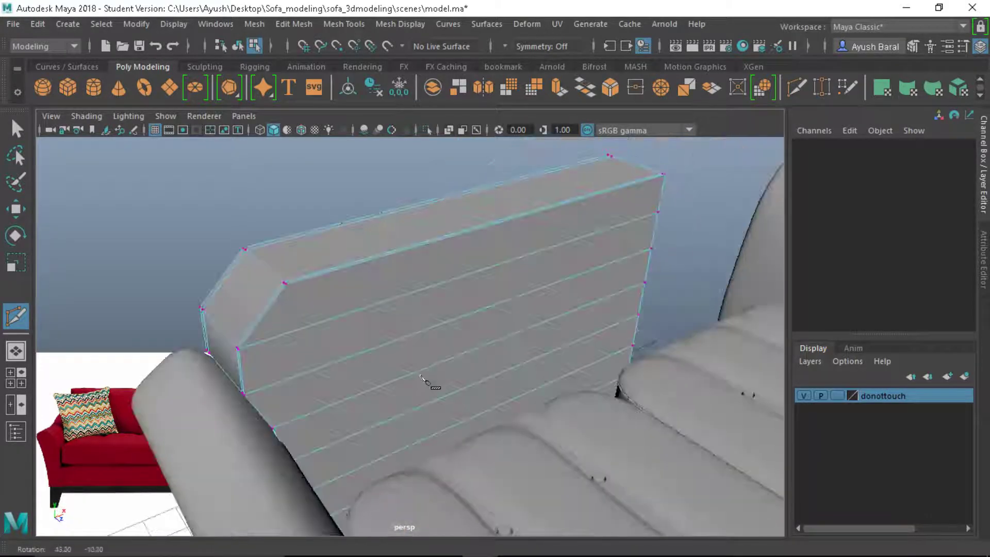
left_click(289, 292)
right_click_drag(318, 298, 316, 162)
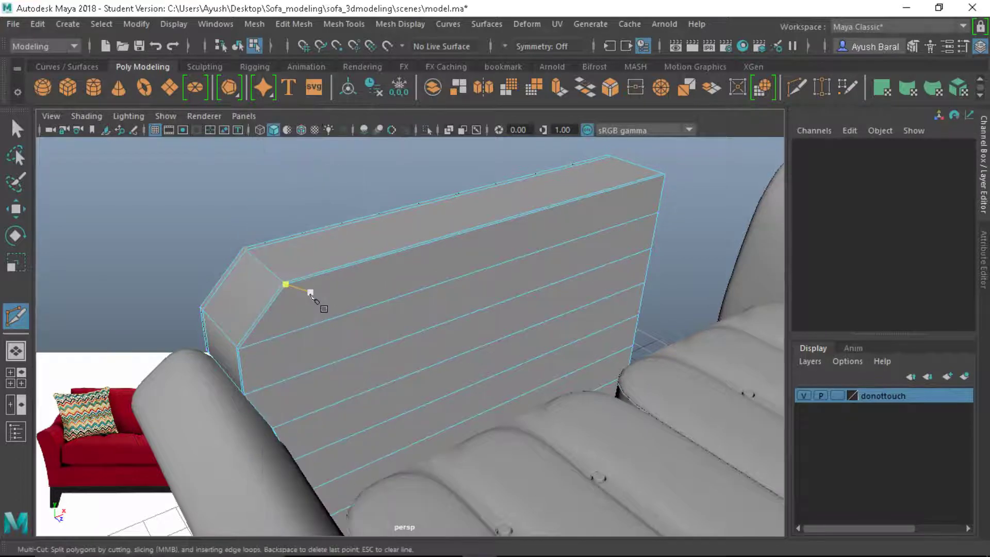
Select the backrest's front faces and push them outward along Z for more depth
key("q")
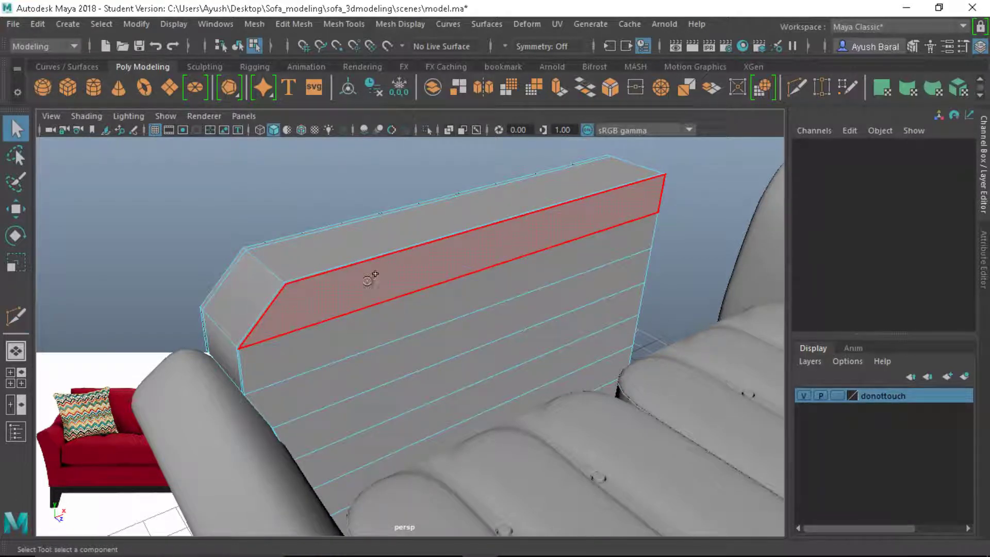
left_click_drag(367, 280, 410, 483)
mouse_move(558, 428)
left_mouse_down("alt")
mouse_move(256, 395)
mouse_move(309, 395)
mouse_move(338, 375)
mouse_move(376, 380)
left_mouse_up("alt")
scroll(315, 381, "up", 2)
key("r")
scroll(460, 365, "up", 3)
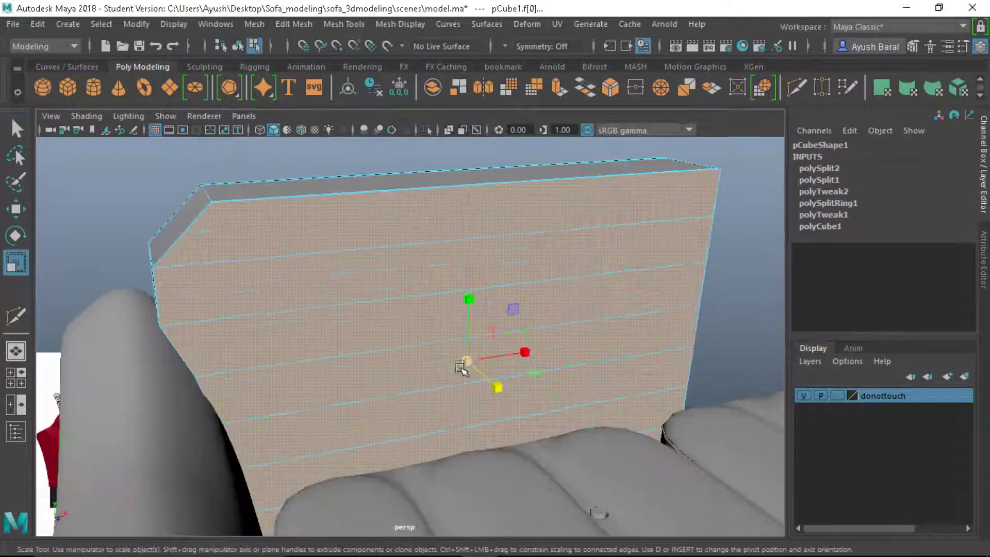
scroll(461, 365, "down", 2)
left_click_drag(457, 360, 554, 359, "alt")
key("w")
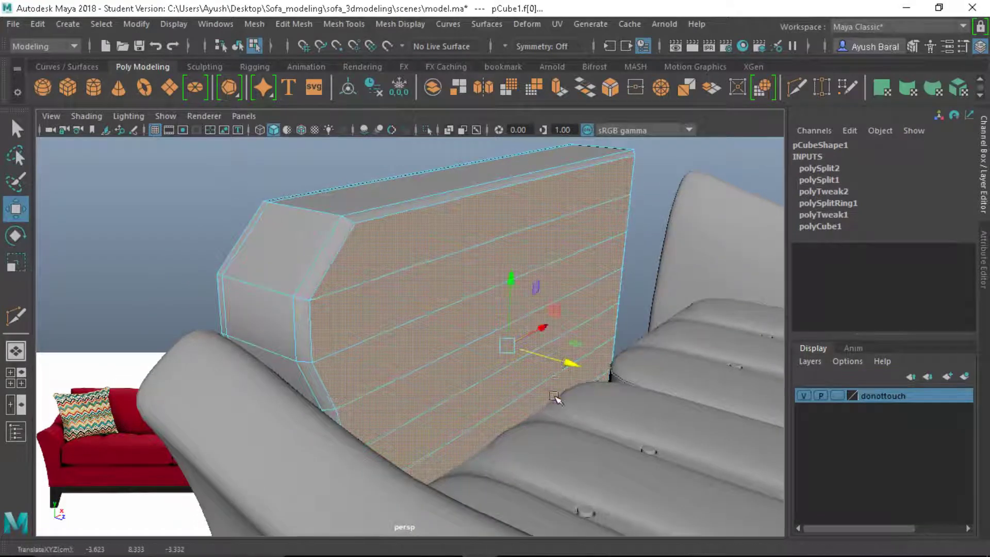
mouse_move(555, 401)
left_mouse_down("alt")
mouse_move(558, 412)
mouse_move(546, 391)
left_mouse_up("alt")
left_click_drag(479, 373, 470, 406, "alt")
Clear the selection and preview the smoothed backrest from a low front view
scroll(531, 414, "down", 5)
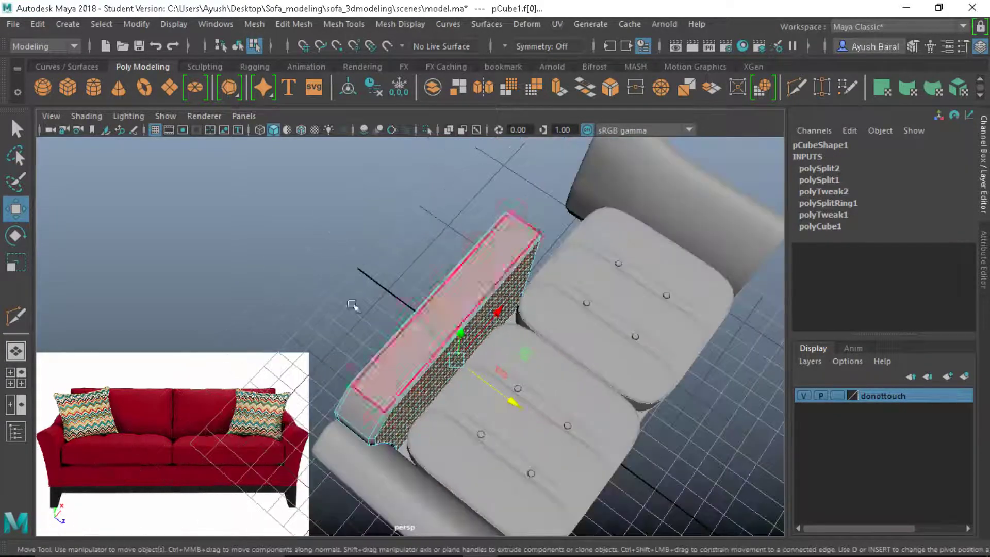
left_click(331, 268)
left_click_drag(424, 378, 517, 354, "alt")
key("3")
Insert a Multi-Cut support edge loop near the backrest's bottom corner, inspecting it from several angles
key("1")
left_click_drag(396, 309, 597, 297, "alt")
left_click(23, 317)
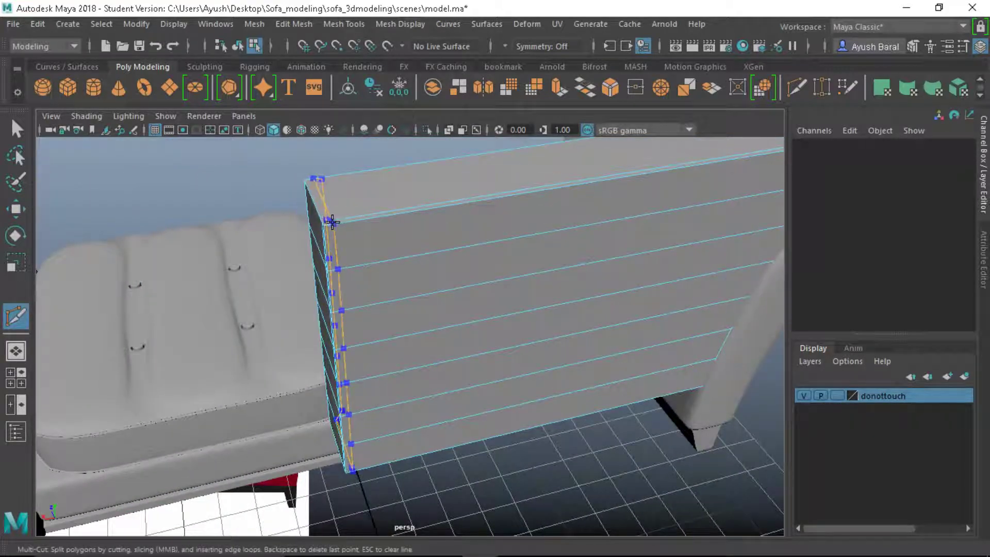
left_click(327, 222, "ctrl")
left_click_drag(448, 345, 479, 232, "alt")
right_click_drag(480, 232, 464, 347, "alt")
middle_click_drag(464, 347, 354, 372, "alt")
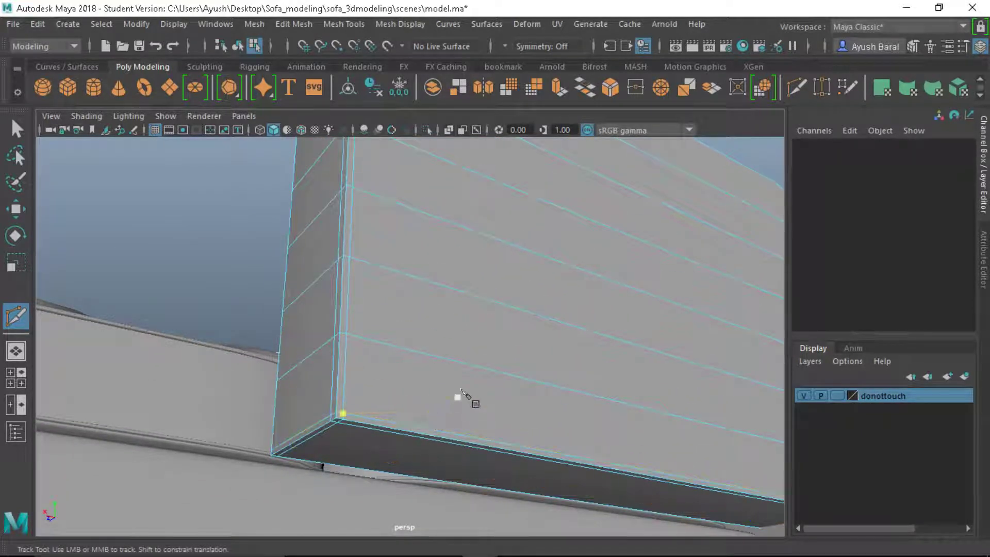
left_click_drag(464, 391, 399, 385, "alt")
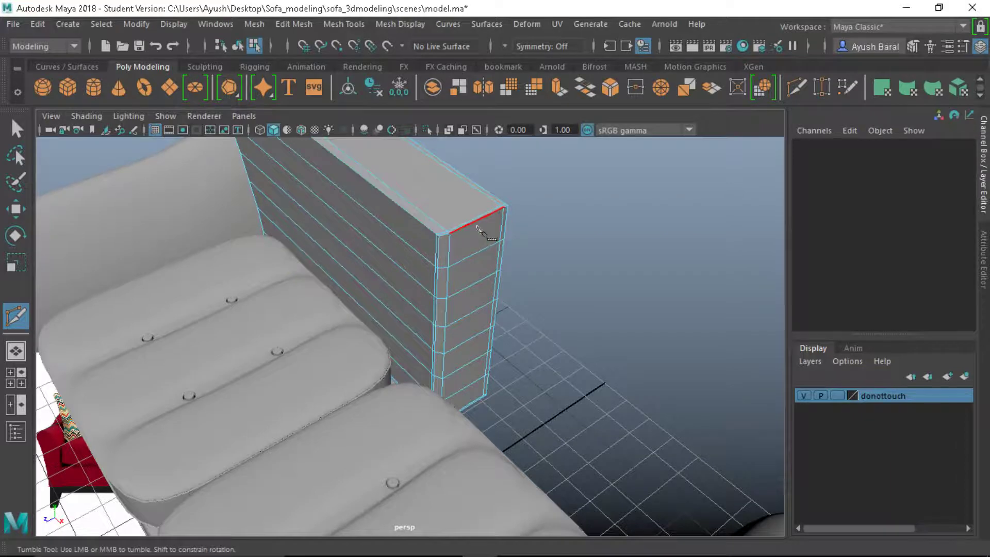
left_click_drag(480, 228, 417, 289, "alt")
right_click_drag(418, 289, 375, 343, "alt")
middle_click_drag(375, 343, 392, 270, "alt")
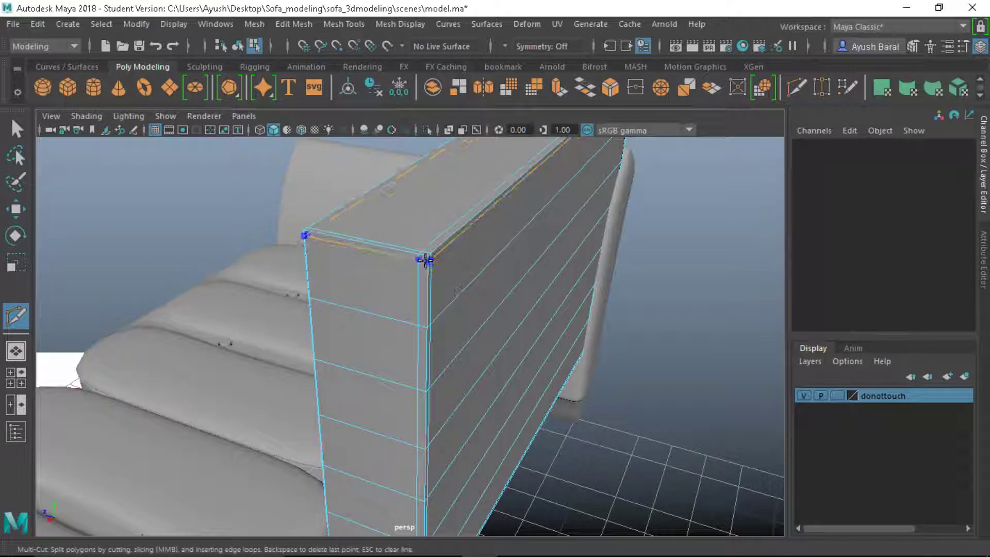
left_click_drag(425, 261, 536, 283, "alt")
Preview the smoothed backrest in object mode, orbiting around its end
key("3")
right_click_drag(386, 124, 454, 74)
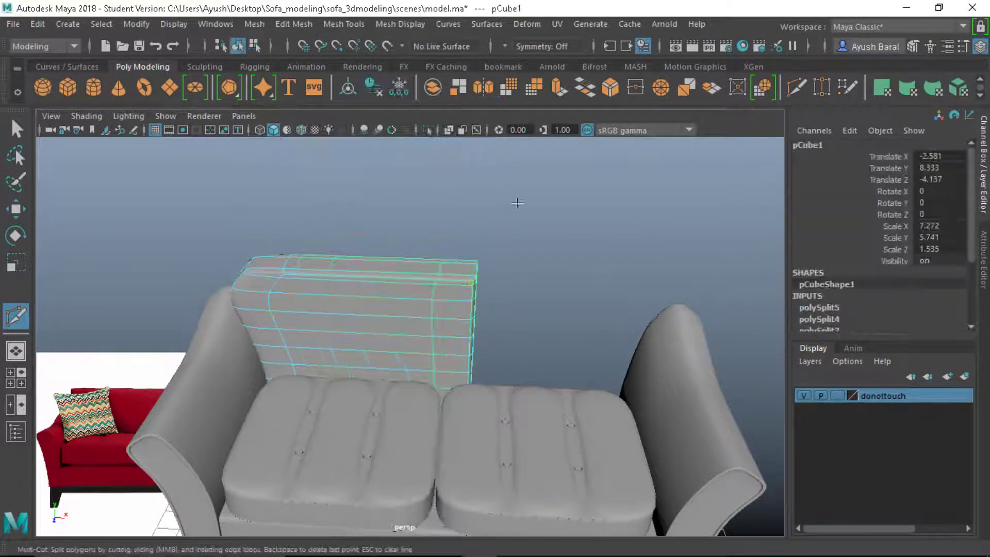
left_click(527, 219)
left_click_drag(486, 267, 577, 253, "alt")
right_click_drag(257, 304, 381, 333, "alt")
left_click_drag(381, 333, 418, 346, "alt")
right_click_drag(417, 347, 347, 336, "alt")
left_click_drag(379, 334, 349, 340, "alt")
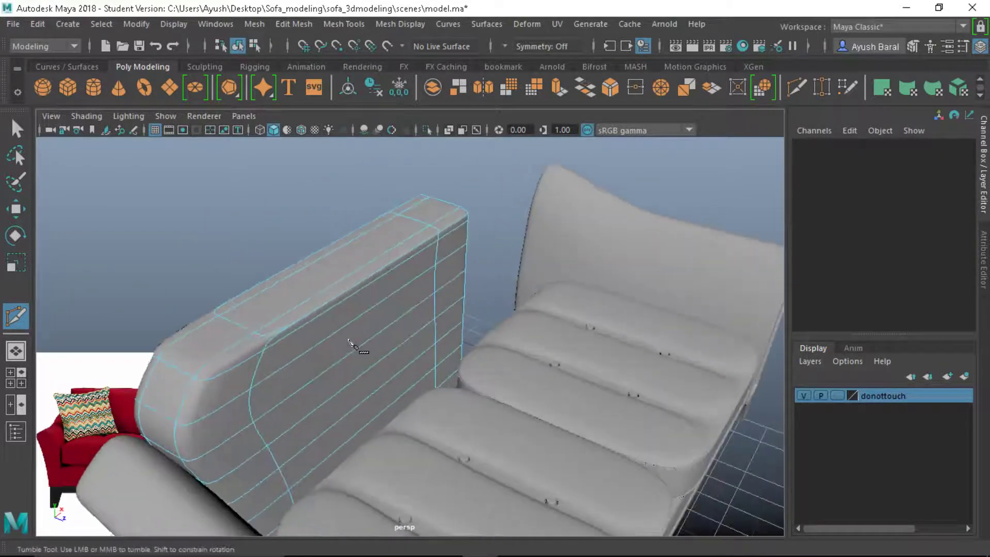
Add another support loop near the backrest's top edge, check the smoothing, and return to object mode
key("1")
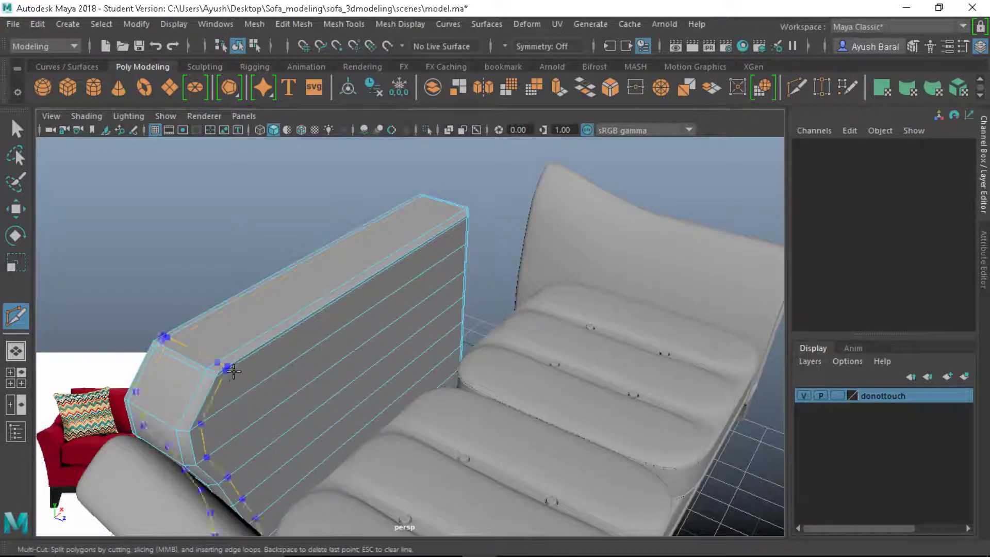
left_click(224, 371, "ctrl")
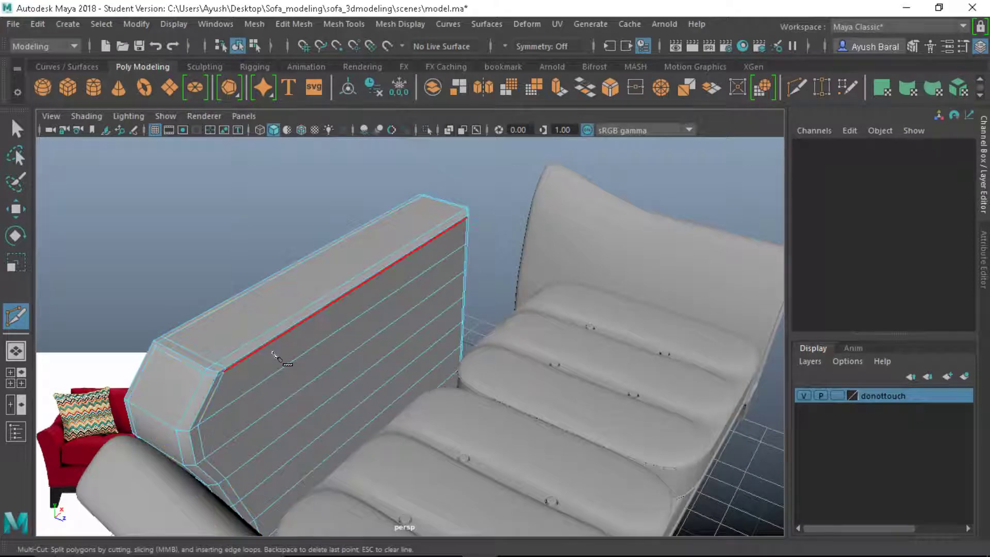
key("3")
key("q")
right_click_drag(184, 313, 288, 41)
left_click(243, 215)
scroll(515, 371, "down", 6)
left_click_drag(549, 391, 405, 291, "alt")
Delete history, freeze transformations, and rename the backrest cube to sofa_back_right
left_click(403, 289)
left_click_drag(428, 338, 437, 318, "alt")
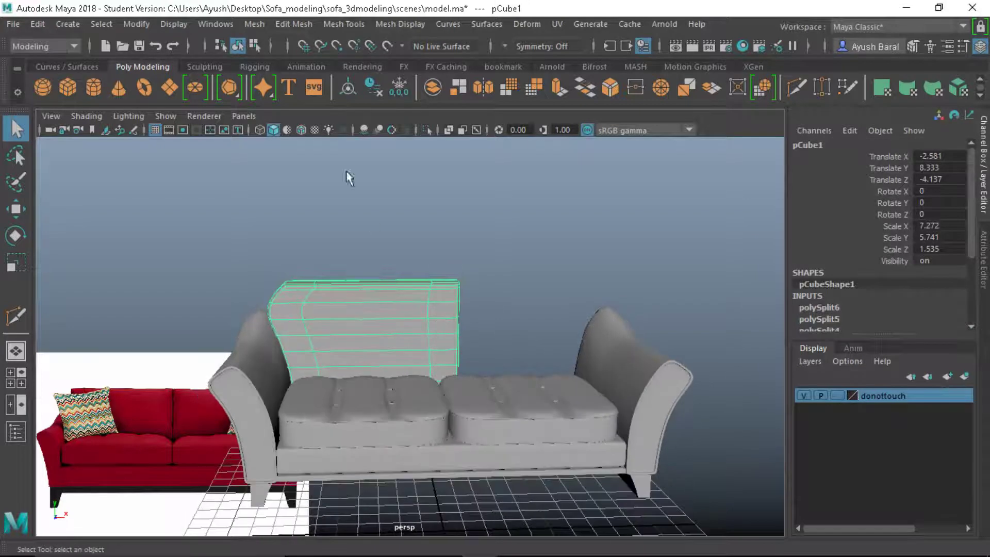
left_click(379, 88)
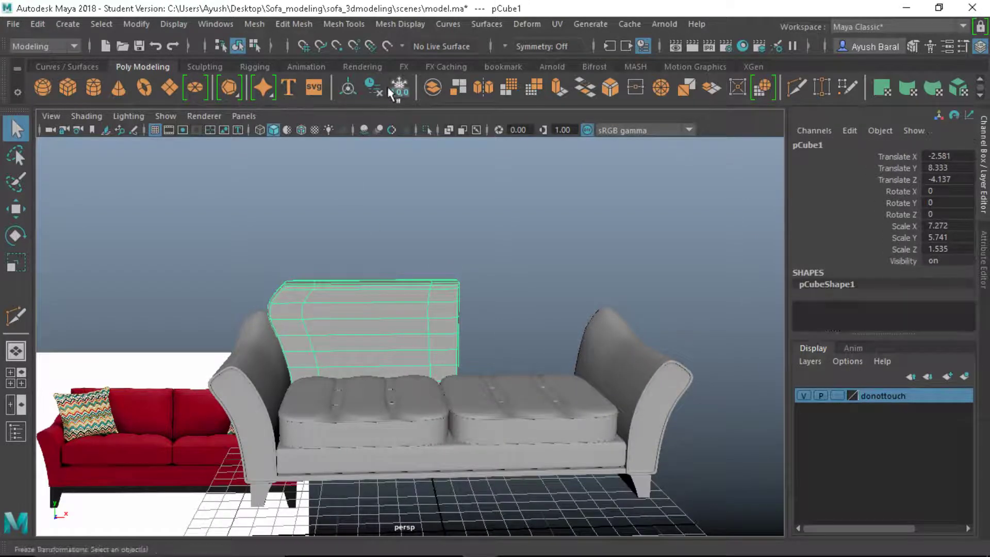
left_click(402, 88)
double_click(809, 144)
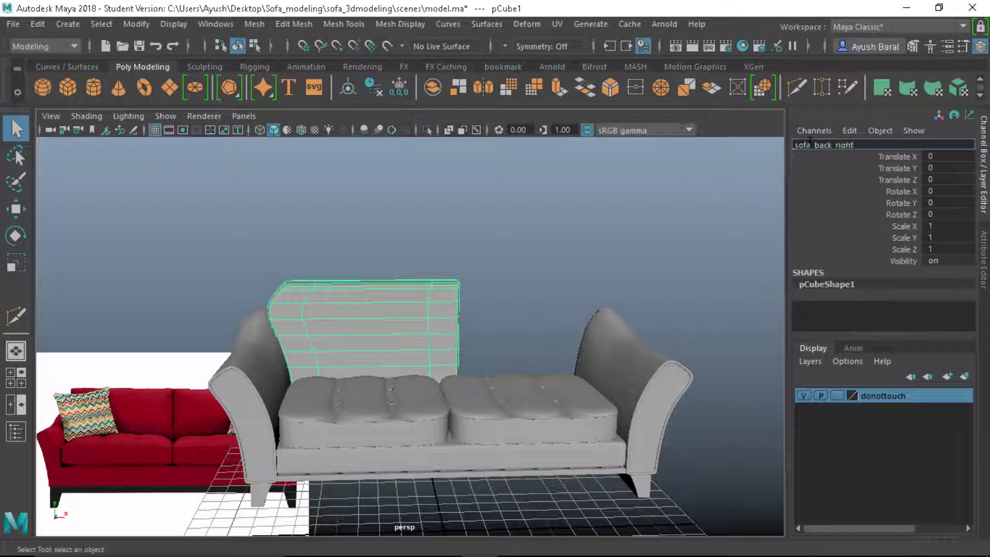
key("Return")
Duplicate sofa_back_right and set the copy's Scale X to -1 to mirror it
left_click(560, 263)
left_click(425, 296)
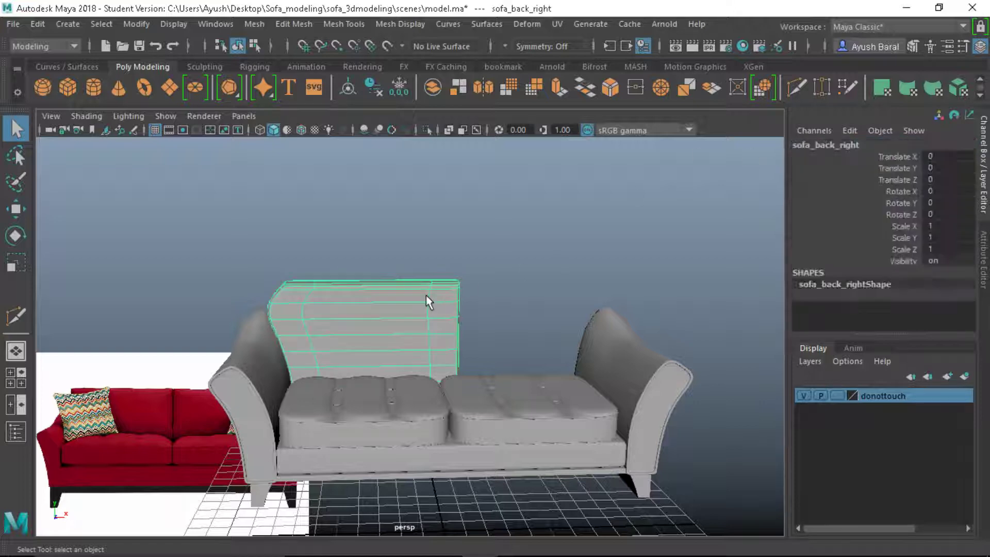
key("ctrl+d")
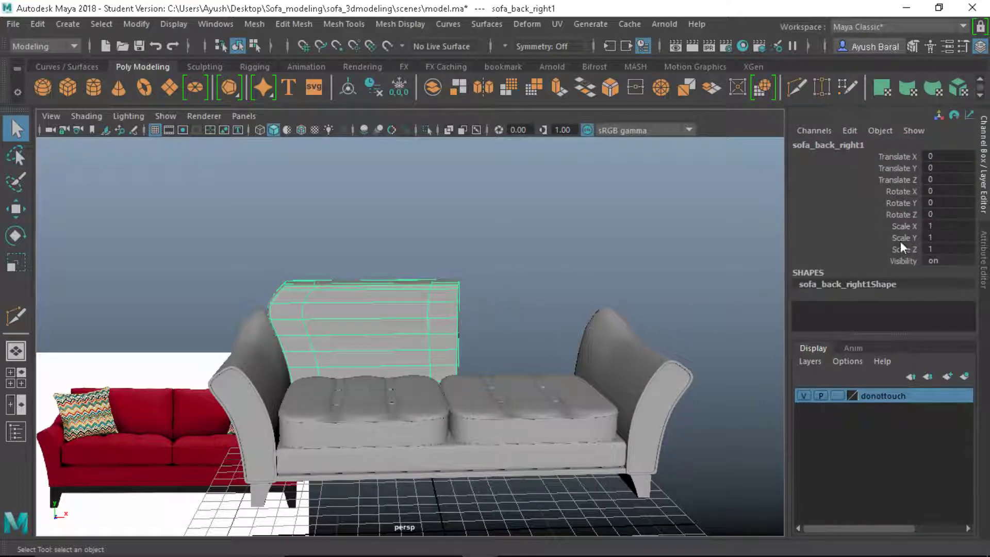
left_click(907, 226)
double_click(930, 225)
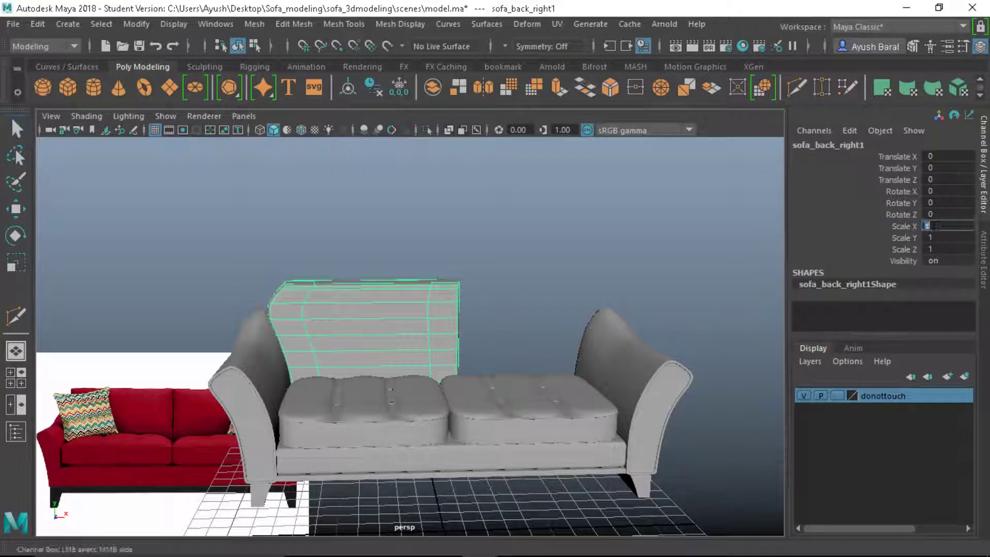
type("-1")
key("Return")
left_click(503, 255)
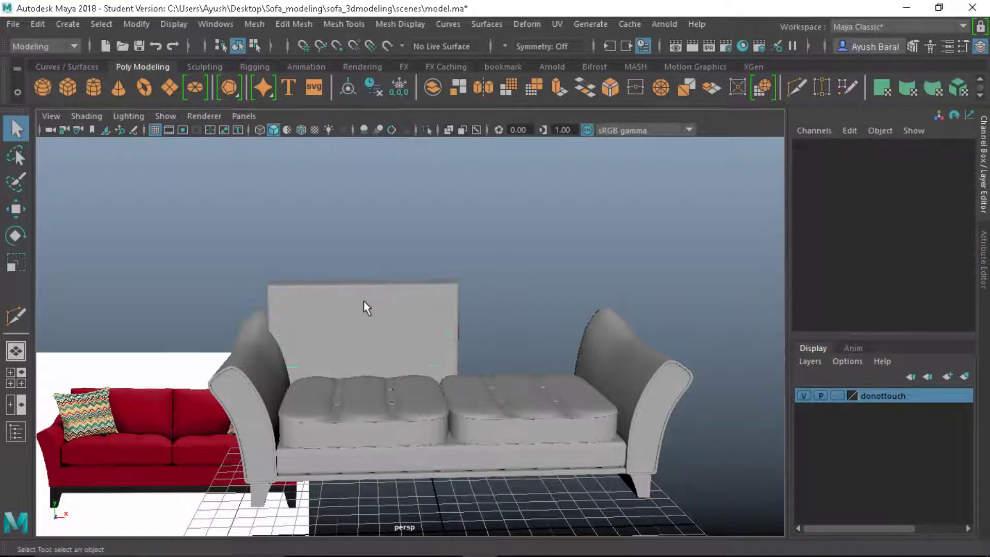
left_click(363, 301)
Slide the mirrored copy right along X onto the right seat, fine-tuning in the top view
key("ctrl+shift+d")
key("w")
left_click_drag(426, 338, 614, 336)
key("space")
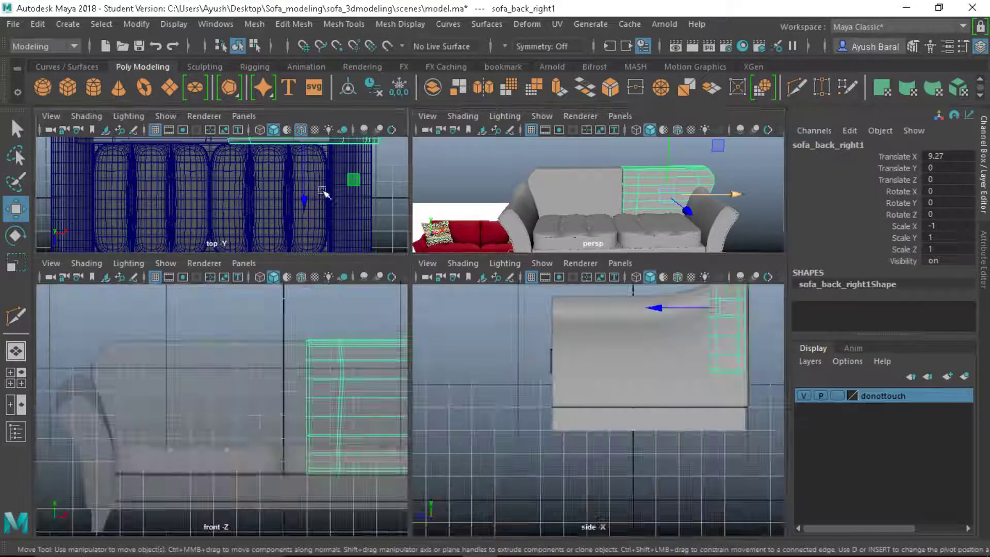
key("space")
middle_click_drag(309, 261, 281, 308, "alt")
scroll(281, 308, "up", 2)
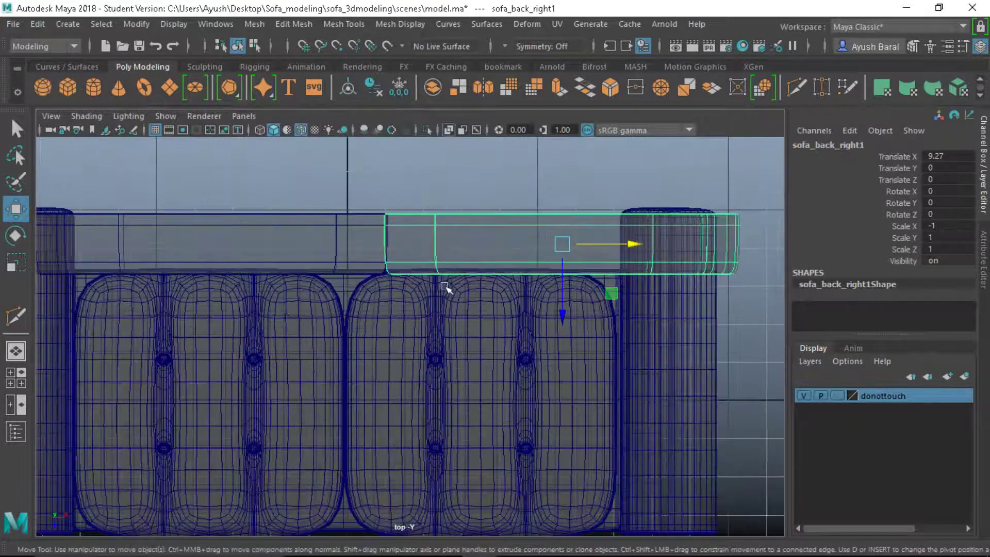
mouse_move(622, 246)
left_mouse_down()
mouse_move(642, 227)
mouse_move(596, 225)
mouse_move(634, 225)
mouse_move(621, 230)
left_mouse_up()
key("space")
key("space")
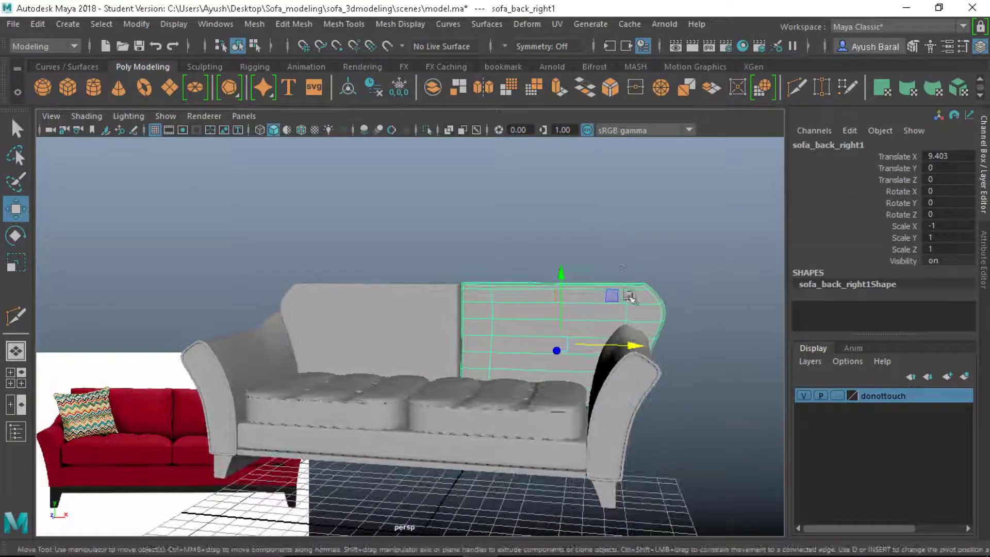
Try narrowing the copy's width, check it in the front view, then undo the trial change
key("r")
left_click_drag(633, 346, 595, 344)
key("w")
scroll(603, 350, "down", 2)
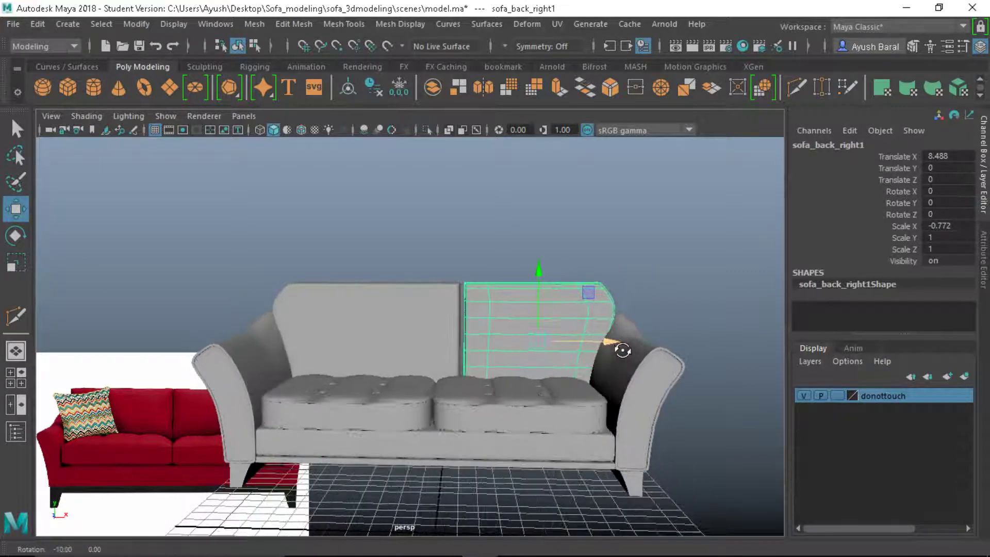
scroll(485, 366, "down", 2)
key("space")
key("space")
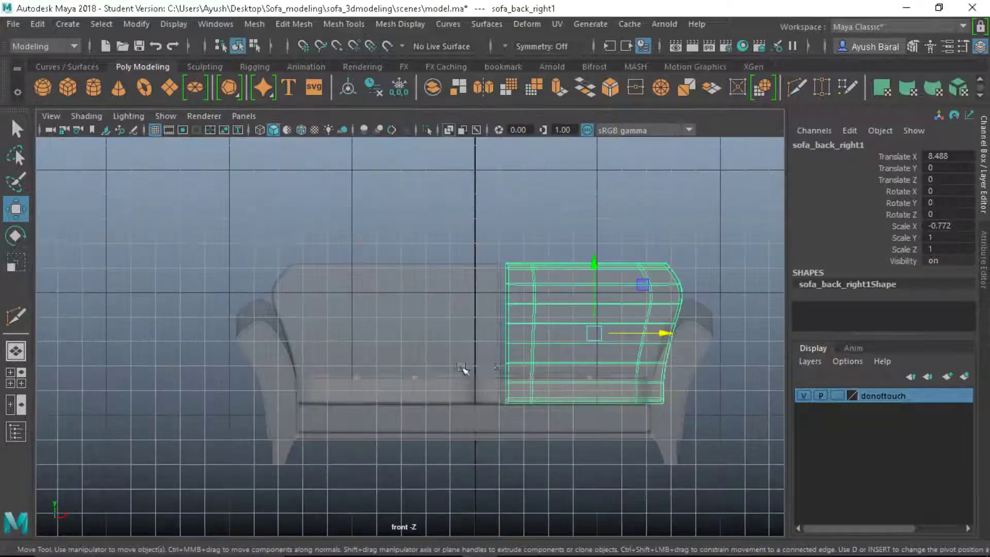
middle_click_drag(486, 362, 438, 372, "alt")
scroll(438, 371, "up", 1)
middle_click_drag(517, 368, 425, 370, "alt")
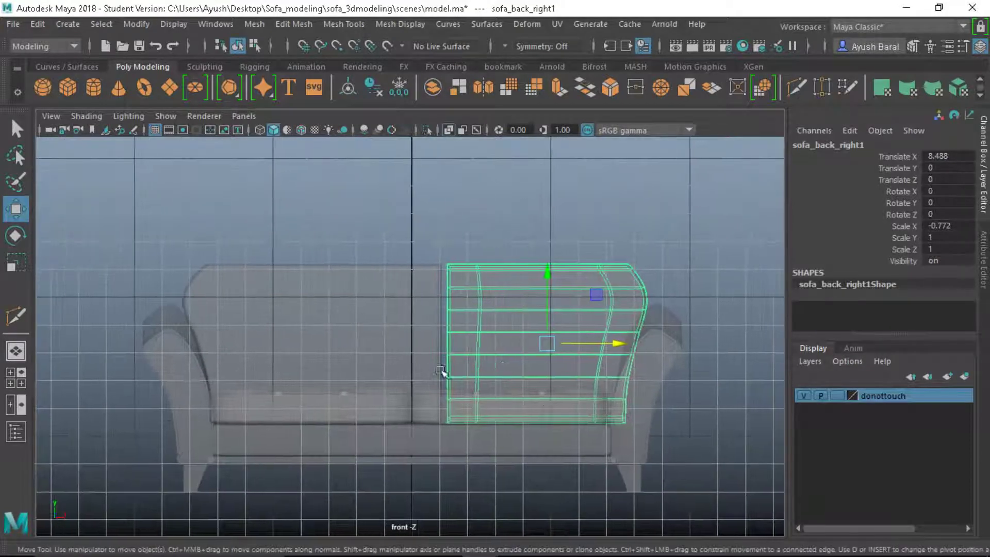
left_click(378, 344)
key("r")
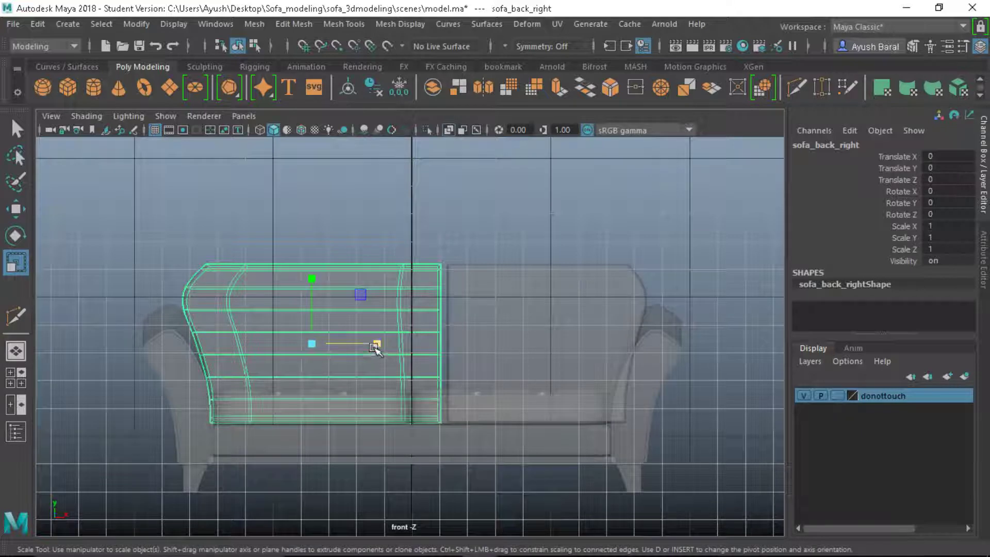
key("ctrl+z")
key("ctrl+z")
key("ctrl+z")
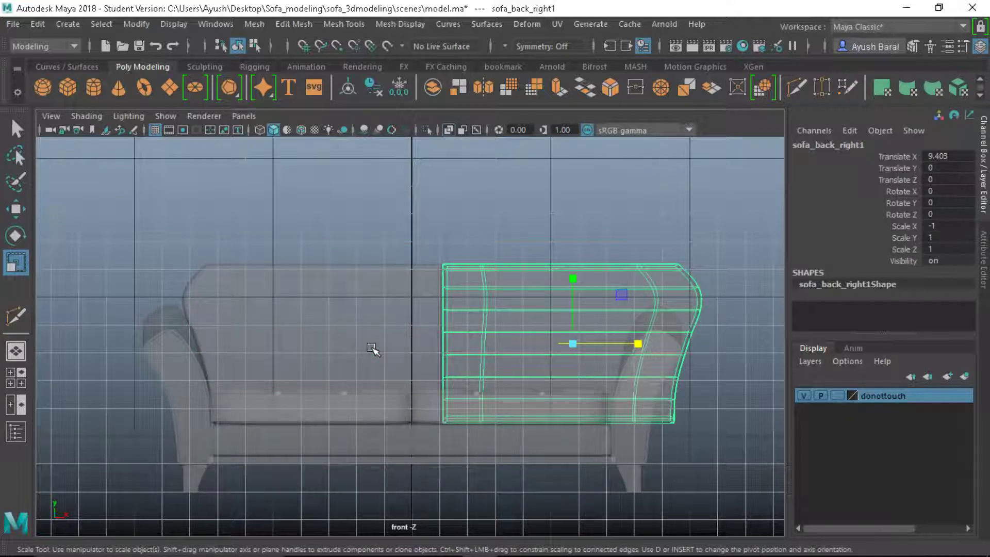
Pull the left backrest's inner vertex columns along X toward the sofa's centre
left_click(371, 237)
left_click(385, 306)
right_click_drag(384, 142, 313, 117)
left_click_drag(363, 209, 467, 469)
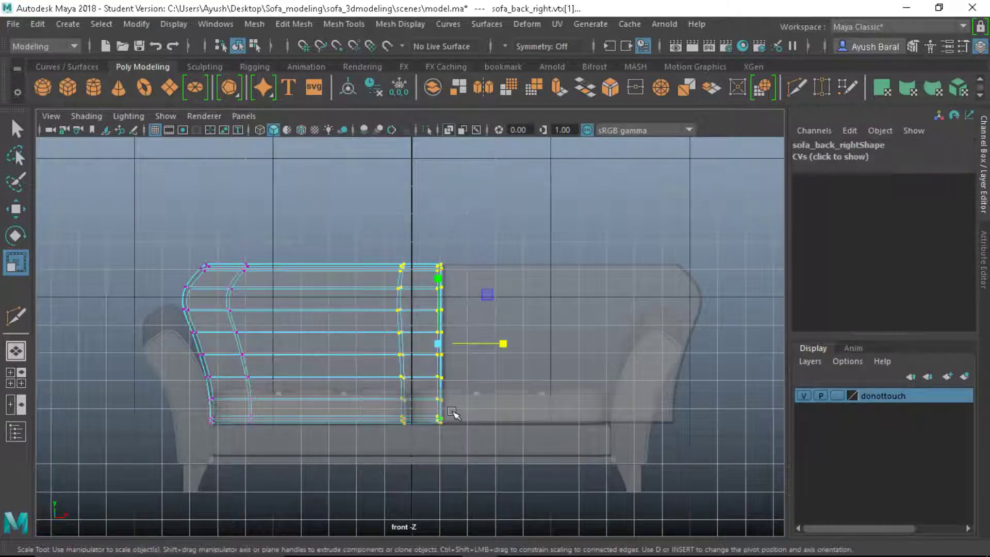
key("w")
left_click_drag(491, 343, 462, 342)
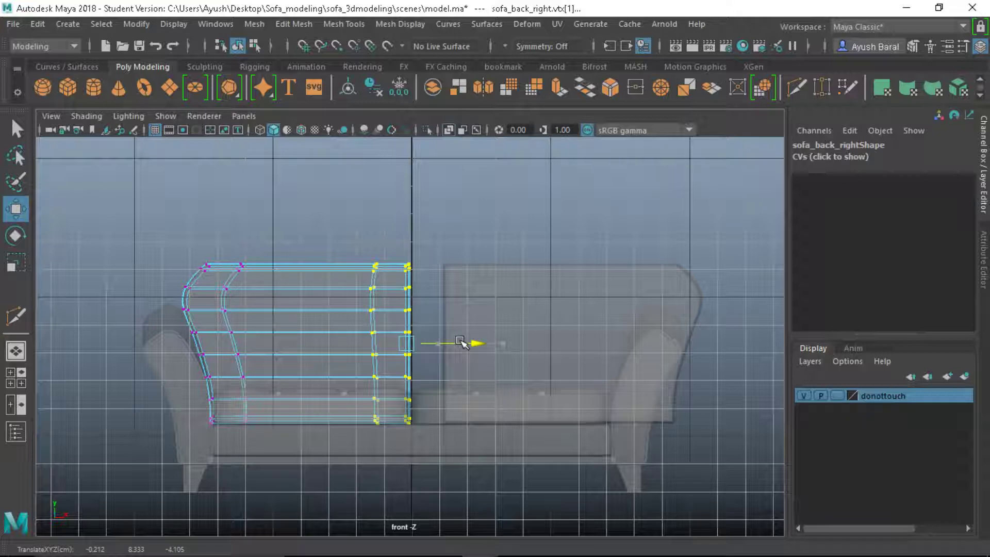
Move the mirrored right backrest left to X 8.359 and shift its inner vertices toward centre
left_click(528, 321)
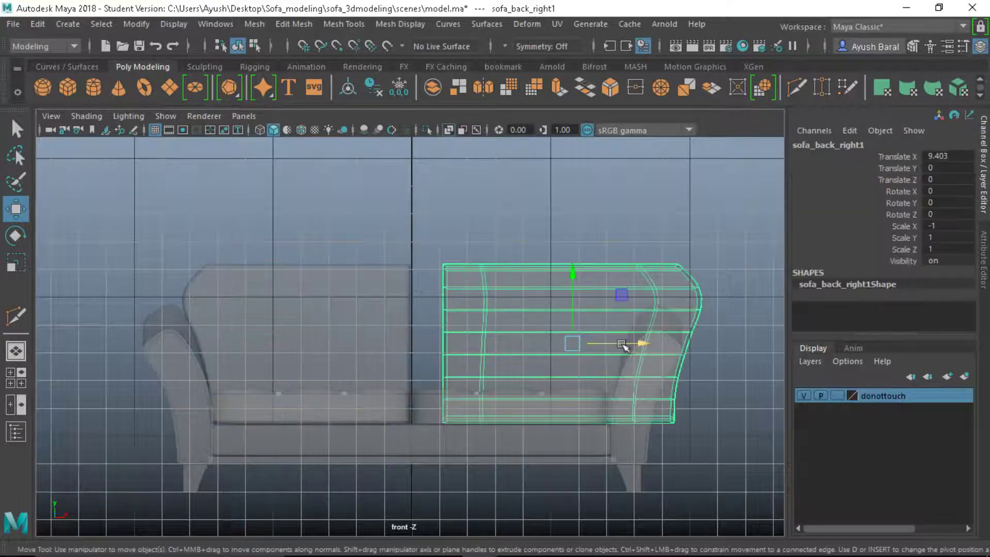
left_click_drag(623, 346, 594, 345)
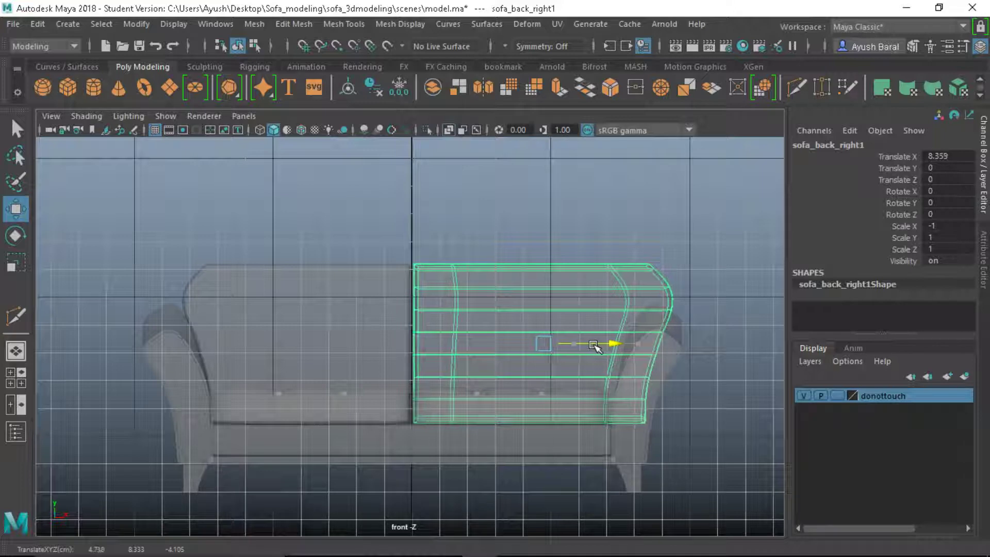
right_click_drag(697, 292, 599, 128)
left_click_drag(693, 453, 536, 243)
left_click_drag(719, 343, 683, 342)
Check the meeting backrests in the perspective view and reselect the right backrest
key("space")
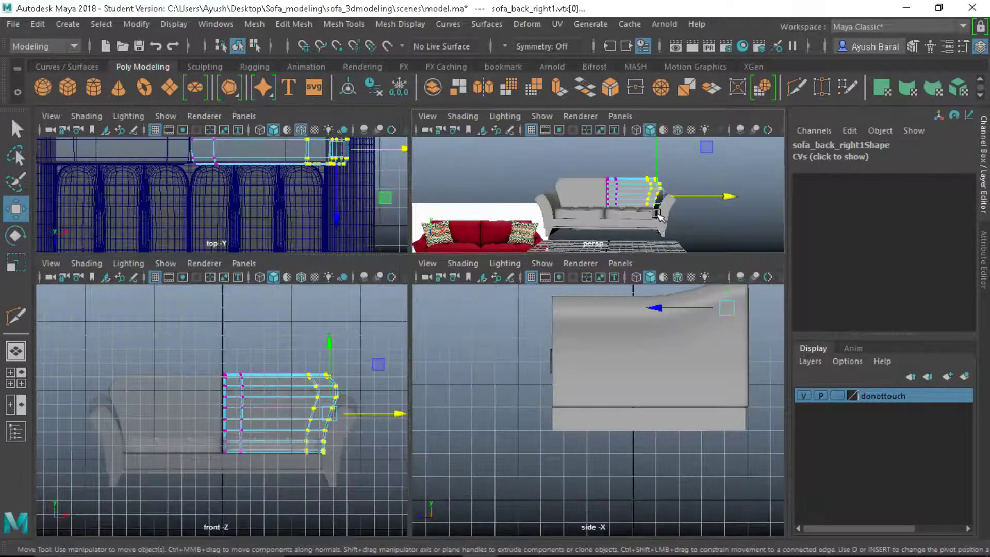
key("space")
right_click_drag(575, 289, 650, 295, "alt")
right_click_drag(577, 309, 647, 105)
left_click(633, 178)
mouse_move(632, 292)
left_mouse_down("alt")
mouse_move(573, 294)
mouse_move(596, 375)
mouse_move(629, 290)
left_mouse_up("alt")
left_click(544, 308)
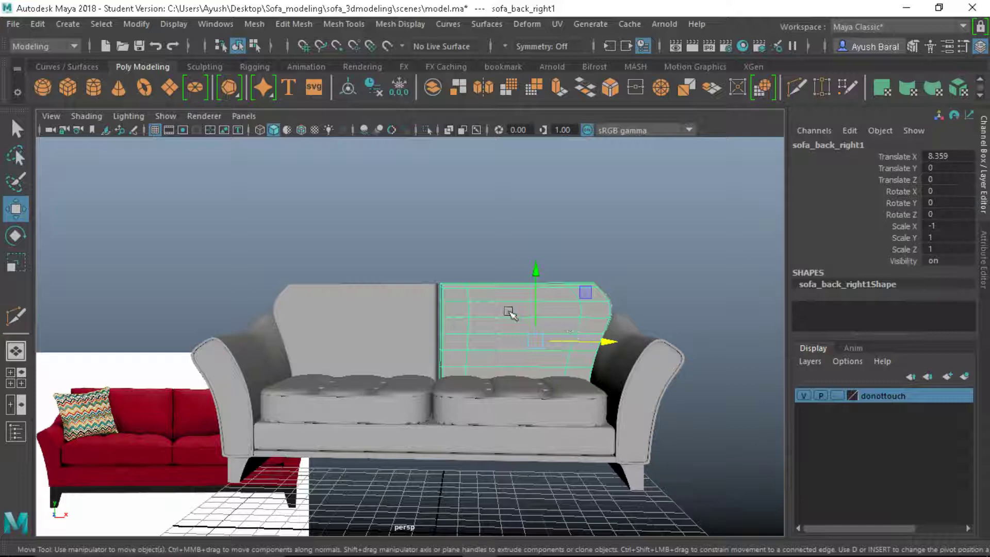
Select the right backrest's left edge vertex column in front view, then return to object mode
key("space")
key("space")
right_click_drag(427, 124, 358, 124)
left_click_drag(377, 183, 482, 531)
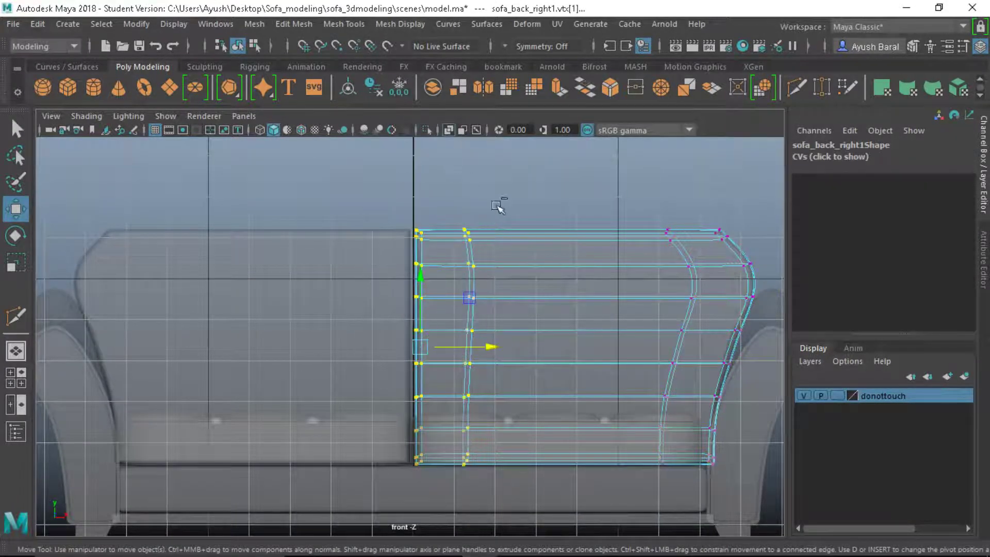
left_click_drag(502, 204, 470, 468, "ctrl")
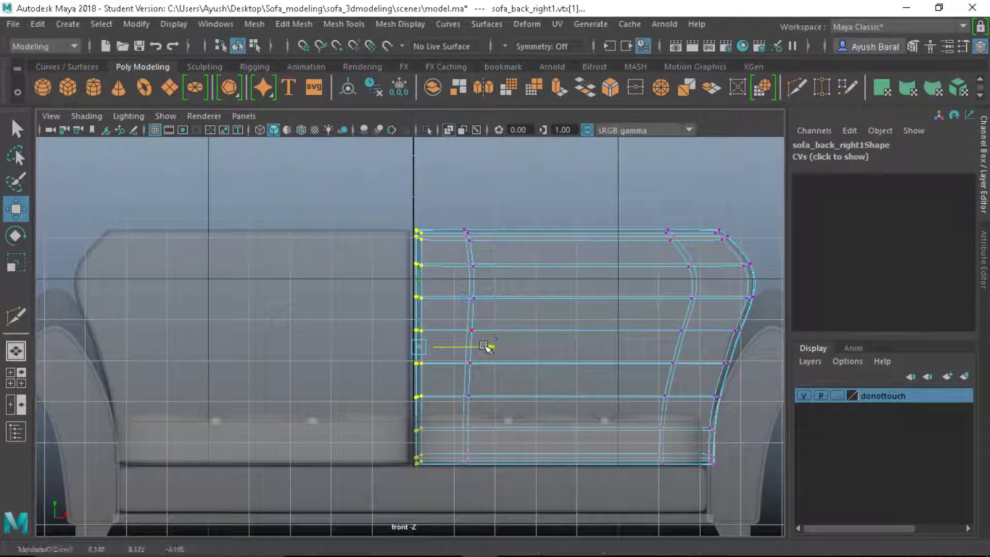
key("space")
key("space")
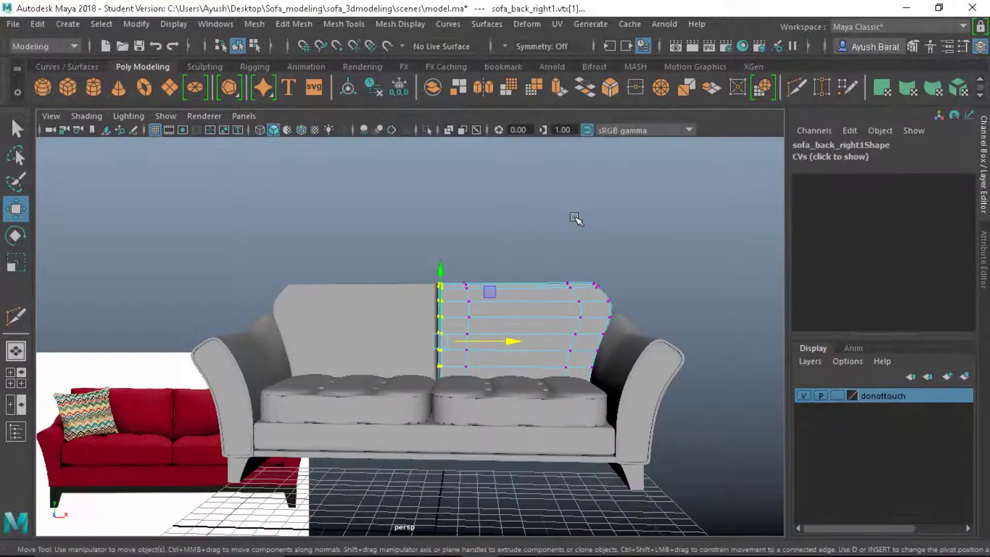
left_click(577, 217)
right_click_drag(441, 127, 512, 105)
left_click(488, 243)
mouse_move(488, 243)
left_mouse_down("alt")
mouse_move(499, 239)
mouse_move(408, 261)
mouse_move(397, 371)
mouse_move(501, 245)
mouse_move(538, 249)
mouse_move(475, 243)
mouse_move(488, 248)
left_mouse_up("alt")
Look down on the back cushions and select the left back cushion
scroll(488, 334, "up", 3)
scroll(483, 339, "down", 5)
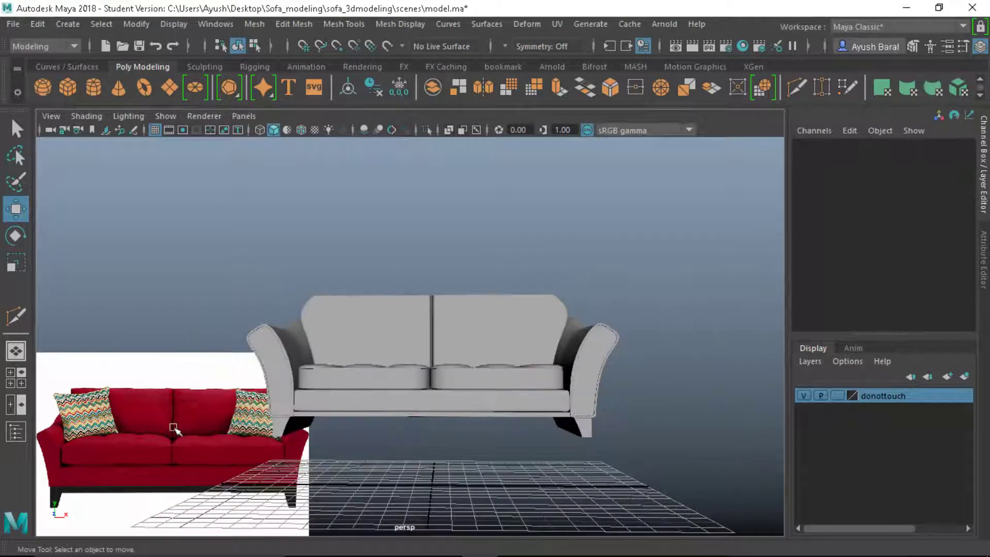
scroll(208, 429, "up", 2)
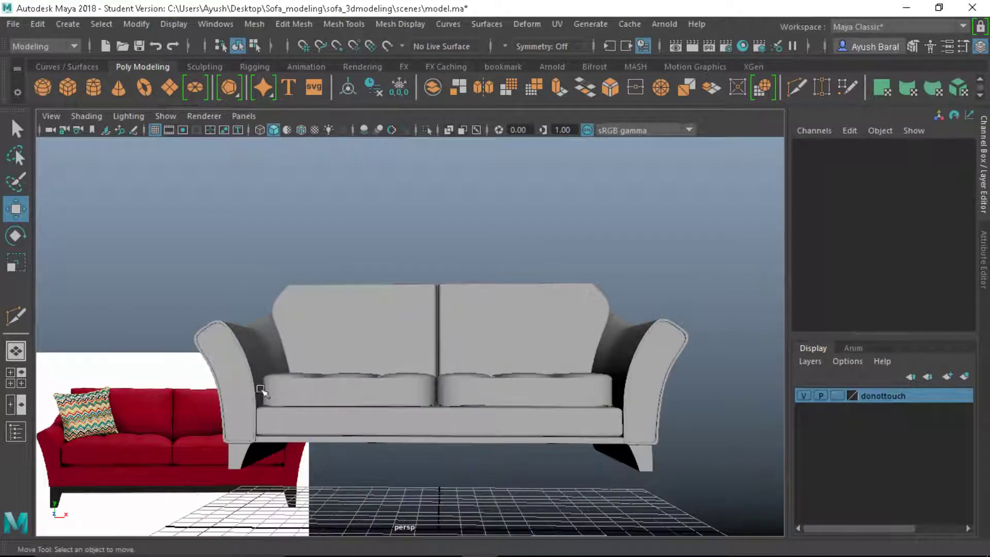
left_click(400, 320)
scroll(440, 356, "up", 5)
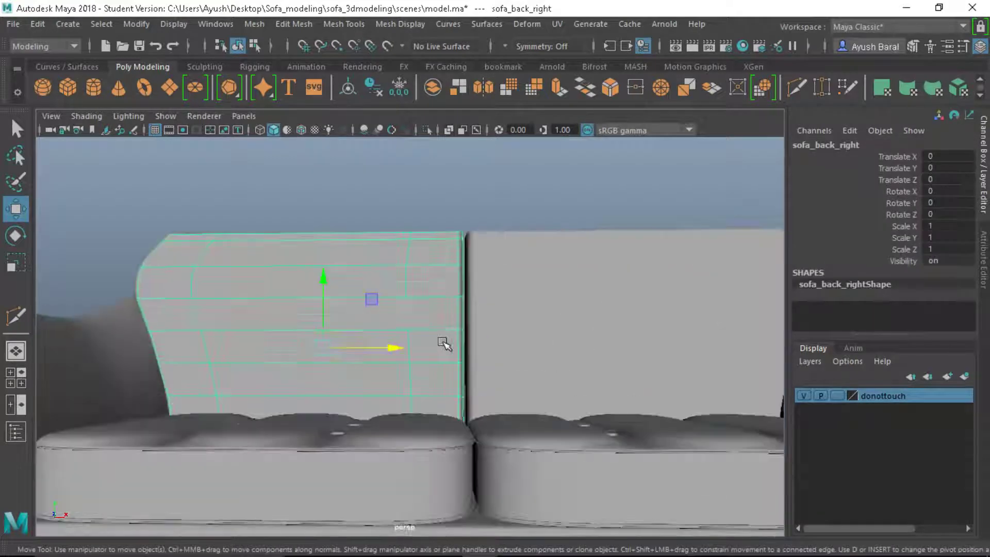
left_click_drag(489, 311, 488, 351, "alt")
left_click(503, 300)
left_click(434, 290)
Insert two vertical edge loops near the left cushion's inner edge
left_click(8, 324)
left_click(404, 265, "ctrl")
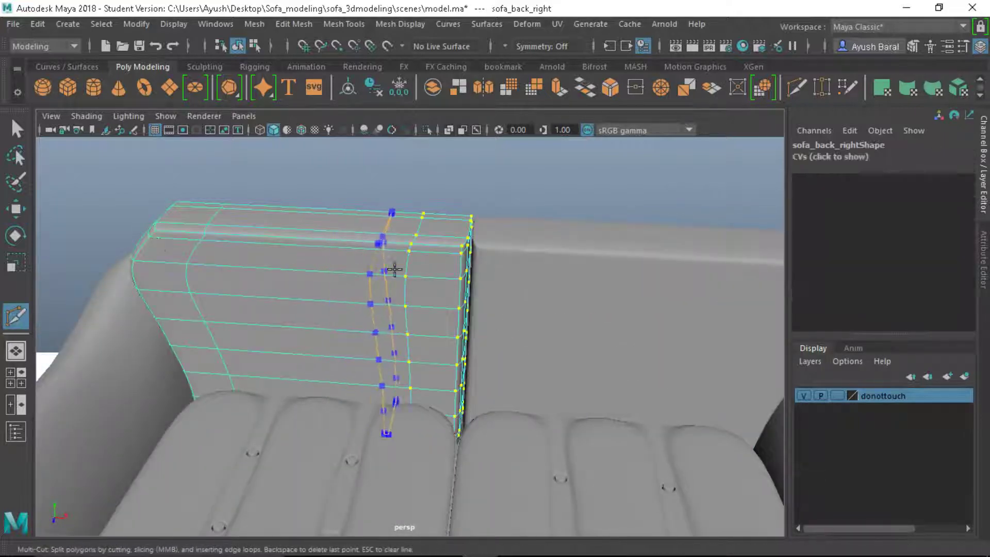
left_click(442, 252, "ctrl")
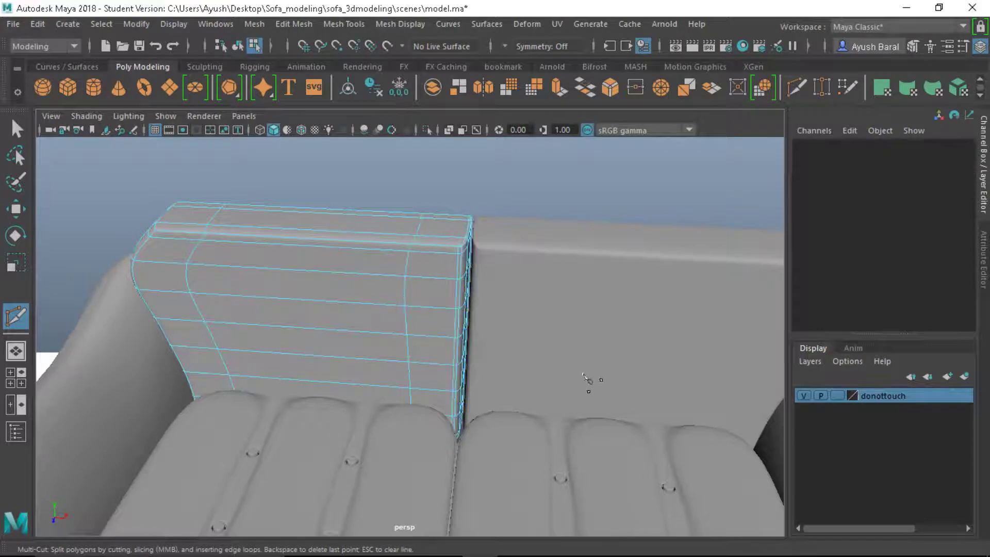
scroll(532, 332, "up", 5)
left_click_drag(529, 329, 485, 266, "alt")
scroll(526, 325, "down", 5)
Extrude the left cushion's thin inner side face twice, pushing it slightly inward
key("1")
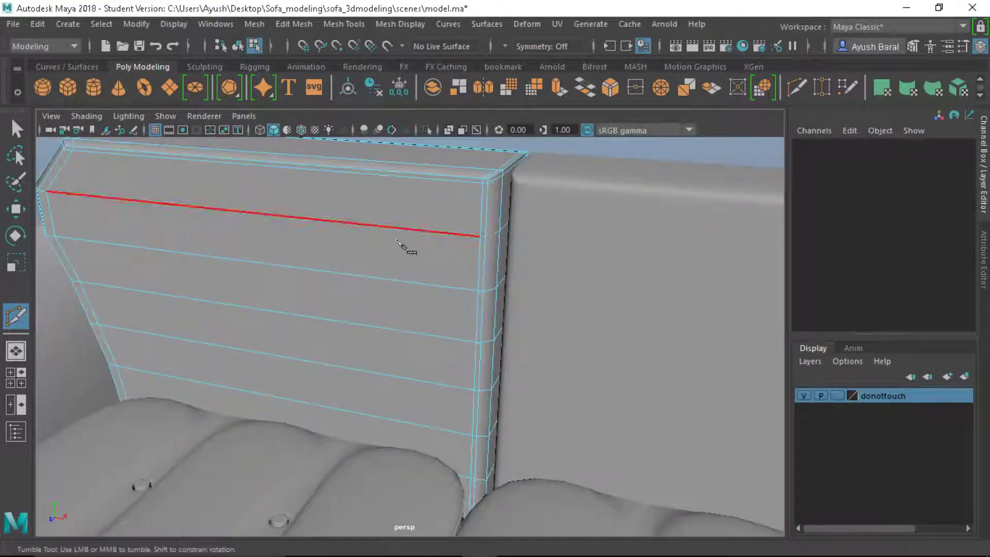
right_click_drag(400, 242, 400, 148)
key("q")
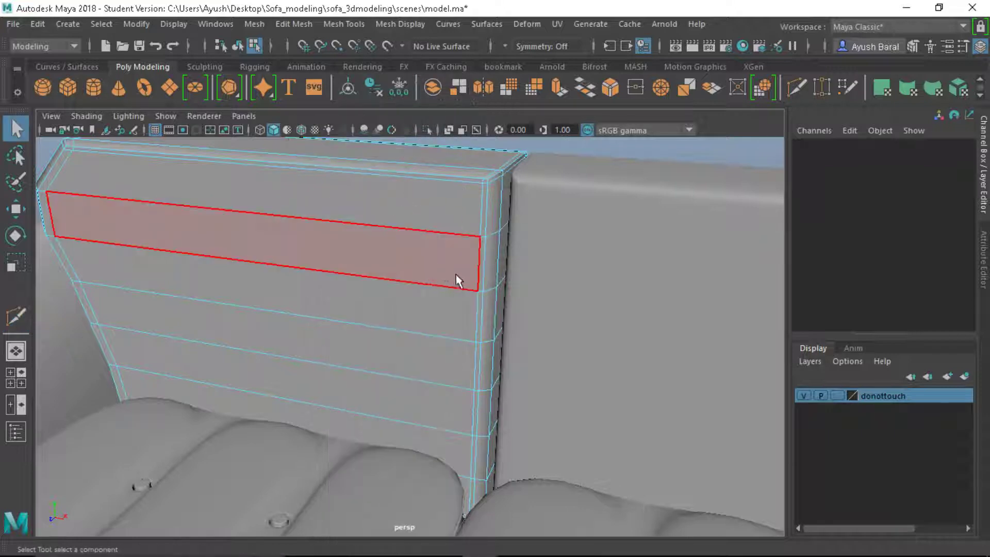
left_click(479, 296)
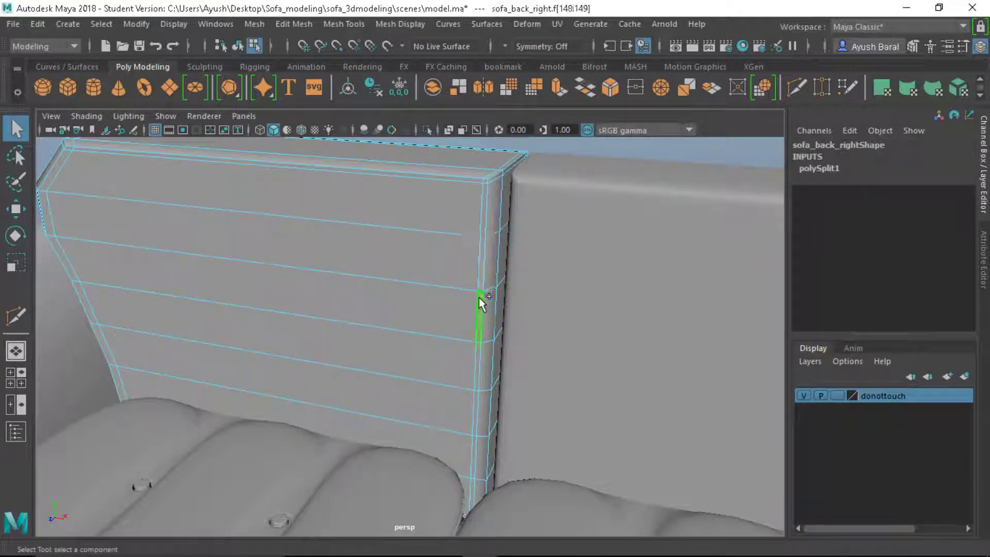
key("ctrl+e")
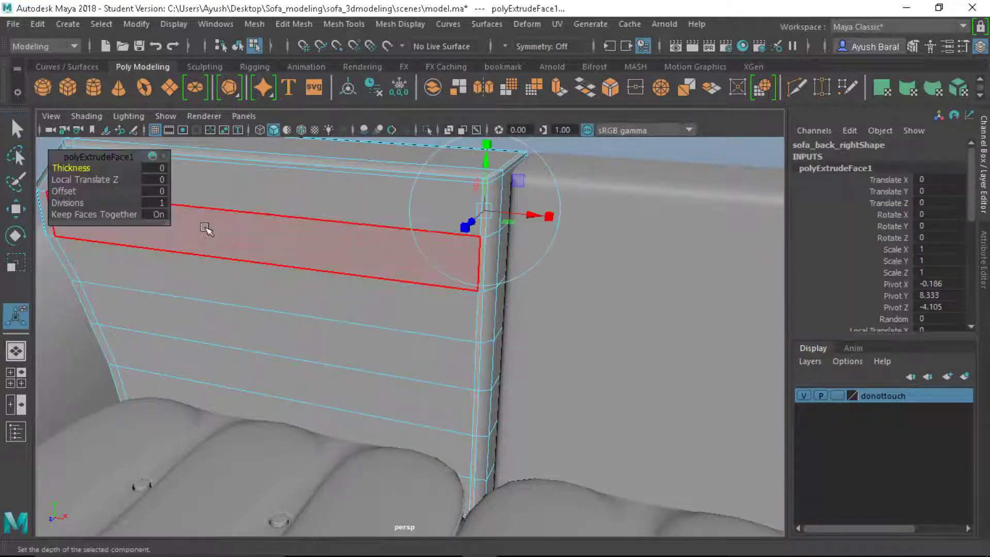
left_click_drag(466, 225, 521, 333)
key("ctrl+e")
key("3")
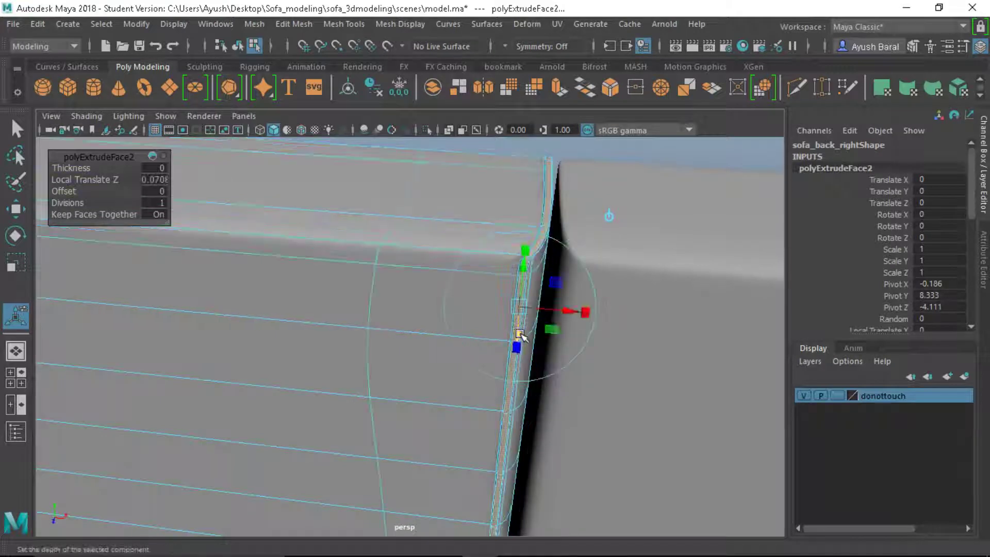
key("q")
Return to object mode and inspect the crease between the two back cushions
right_click_drag(492, 140, 551, 109)
left_click(609, 150)
left_click_drag(613, 157, 437, 379, "alt")
right_click_drag(437, 379, 337, 262, "alt")
left_click(496, 351)
mouse_move(496, 351)
left_mouse_down("alt")
mouse_move(522, 340)
mouse_move(457, 342)
mouse_move(490, 350)
mouse_move(490, 359)
left_mouse_up("alt")
scroll(468, 343, "up", 3)
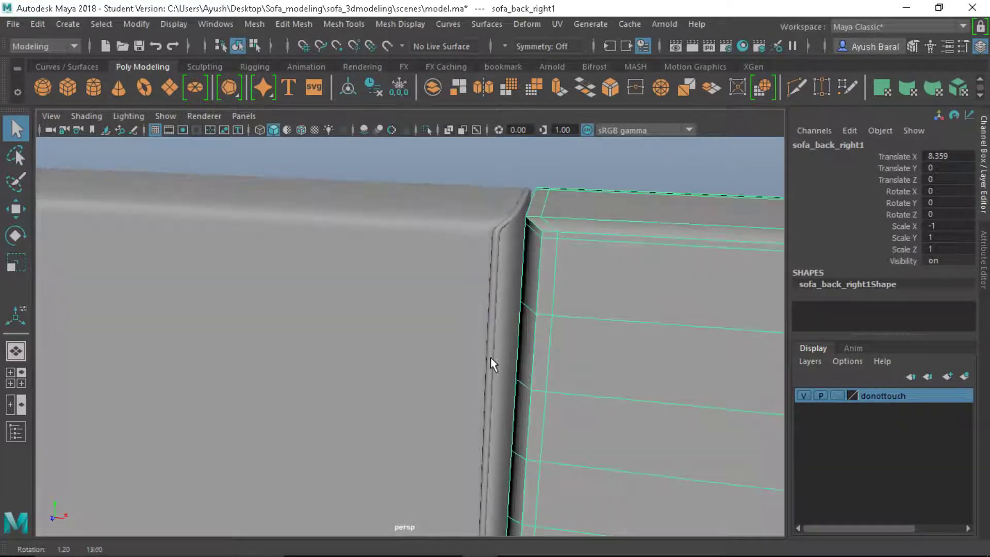
left_click(423, 335)
key("1")
key("3")
Extrude the right cushion's inner side face strip twice, pushing it inward by -0.061
left_click(573, 311)
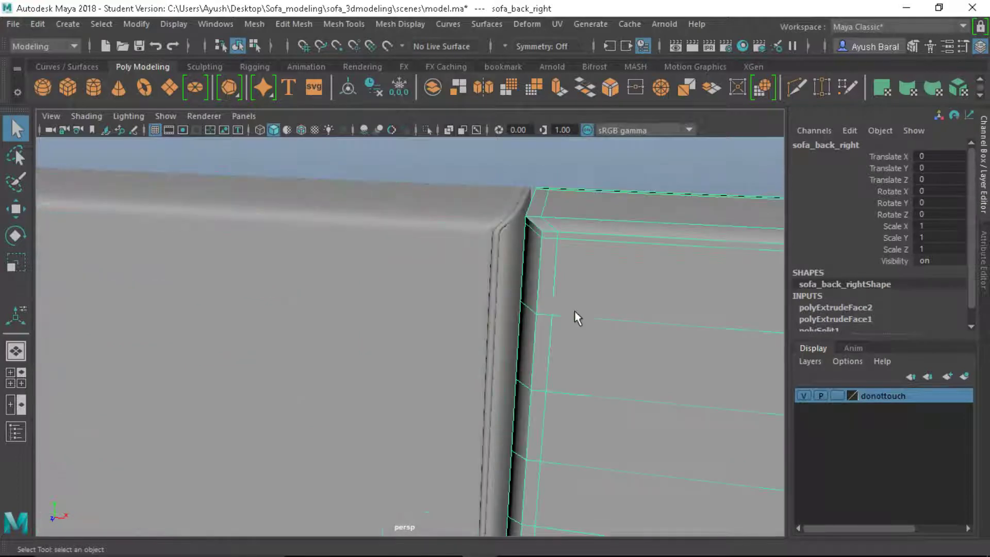
right_click_drag(552, 283, 549, 171)
left_click(548, 294)
double_click(545, 335)
key("ctrl+e")
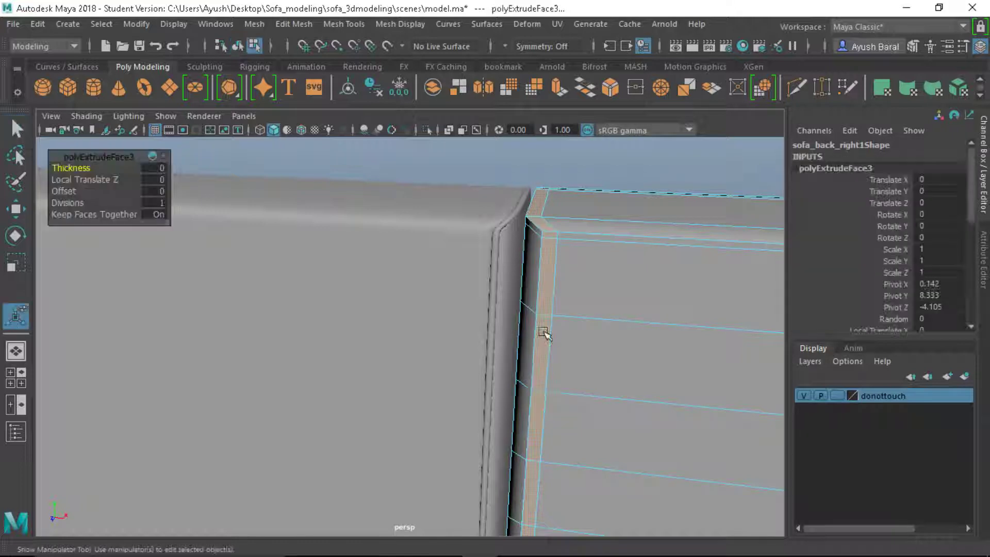
scroll(308, 283, "down", 5)
scroll(305, 282, "up", 3)
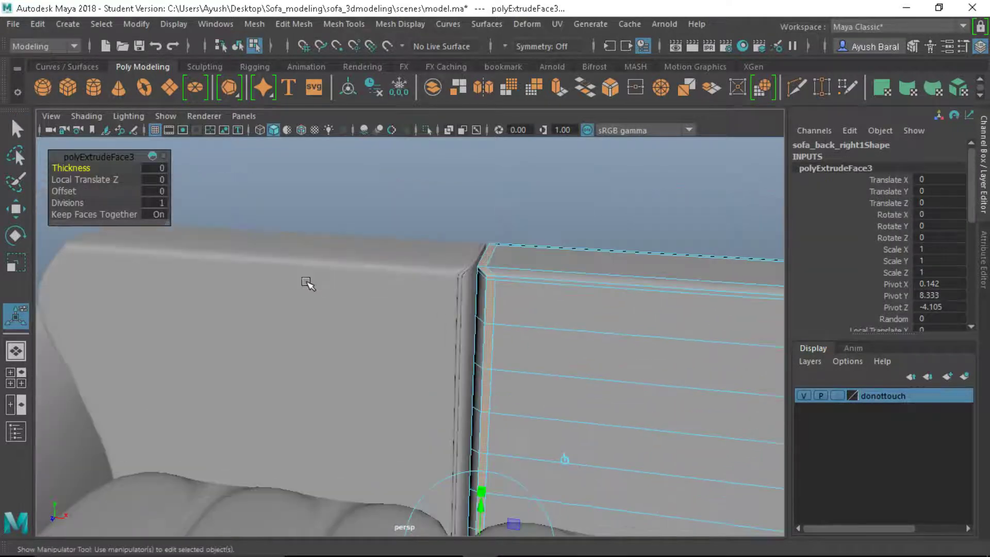
scroll(424, 393, "up", 3)
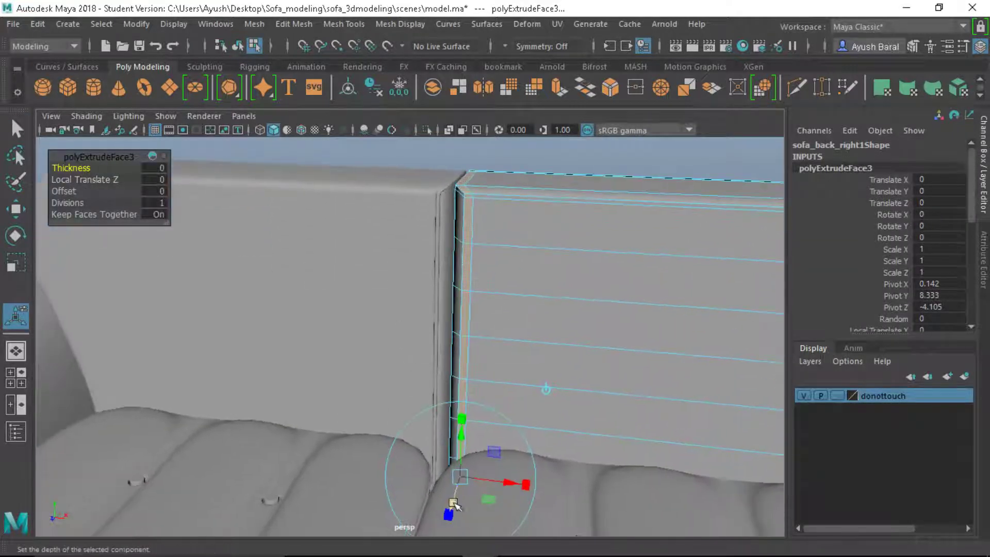
left_click_drag(451, 497, 458, 496)
key("ctrl+e")
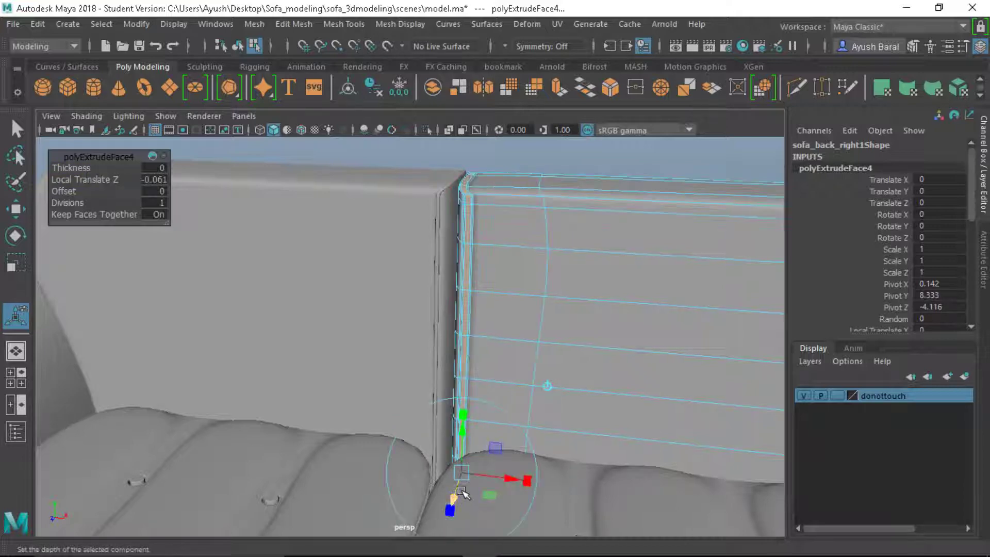
key("q")
Return to object mode and orbit around the sofa to inspect the cushion seam
right_click_drag(443, 144, 508, 67)
left_click(485, 152)
scroll(484, 155, "down", 5)
left_click_drag(438, 261, 462, 271, "alt")
scroll(519, 330, "up", 5)
left_click_drag(518, 330, 519, 301, "alt")
scroll(519, 304, "down", 5)
left_click_drag(520, 397, 442, 360, "alt")
scroll(459, 397, "down", 5)
Rename the right back cushion to sofa_back_left
left_click(383, 309)
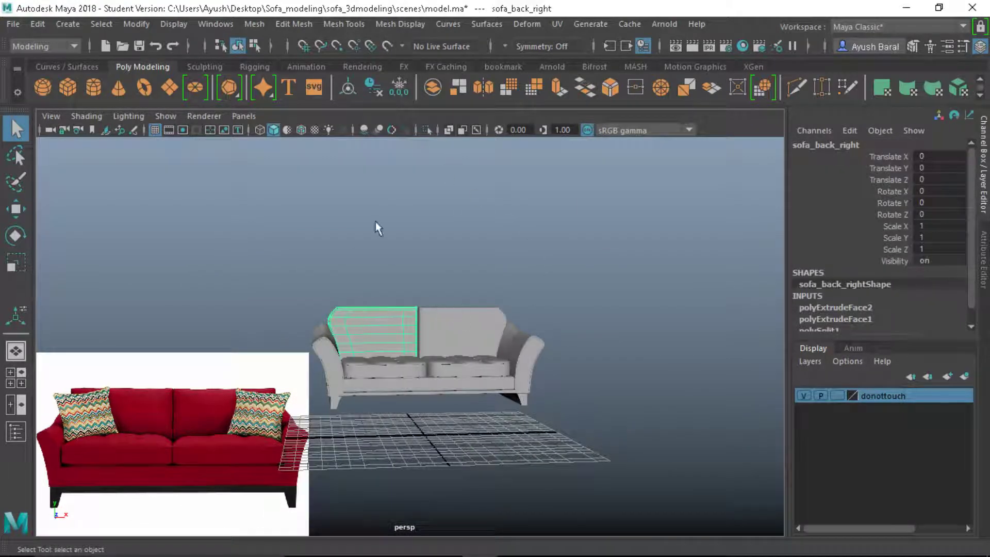
left_click(459, 327)
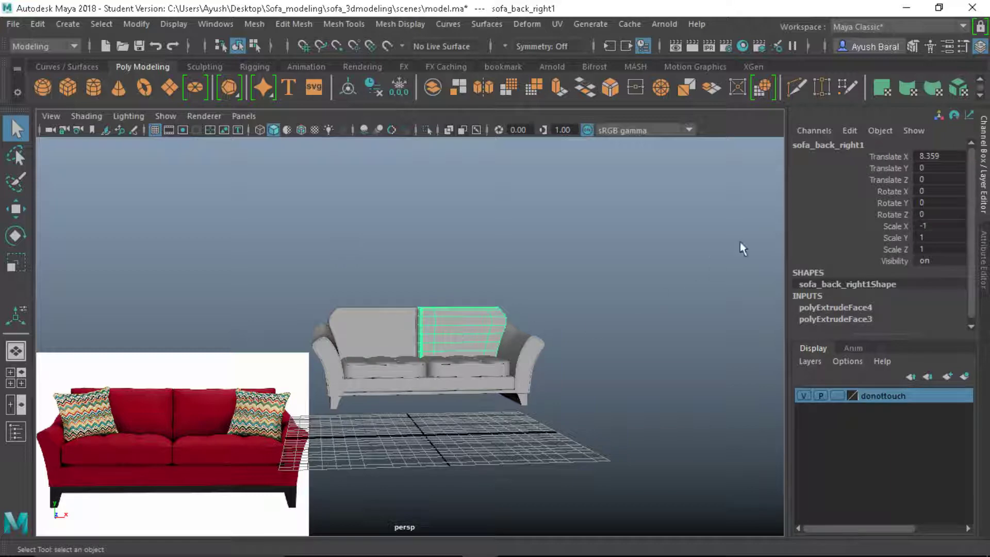
double_click(859, 147)
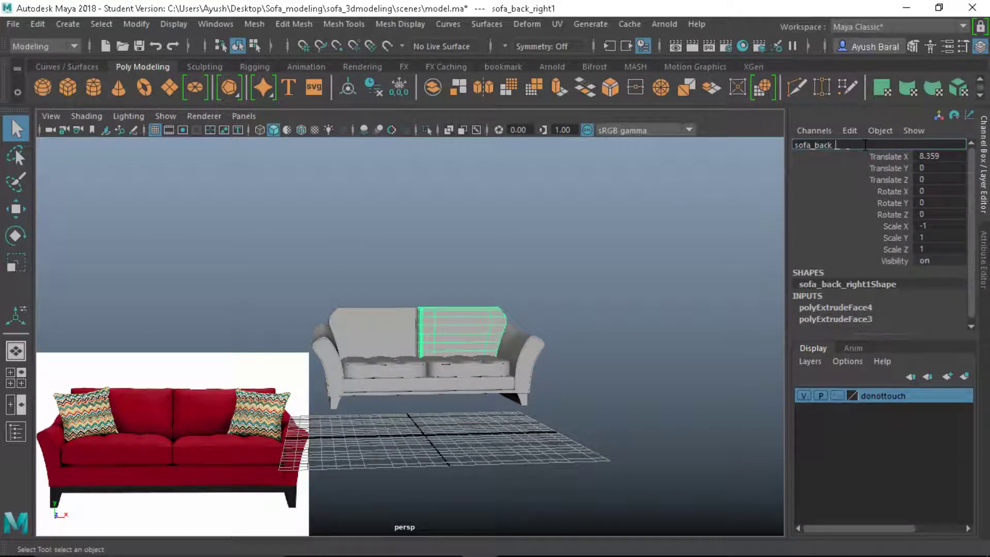
key("Return")
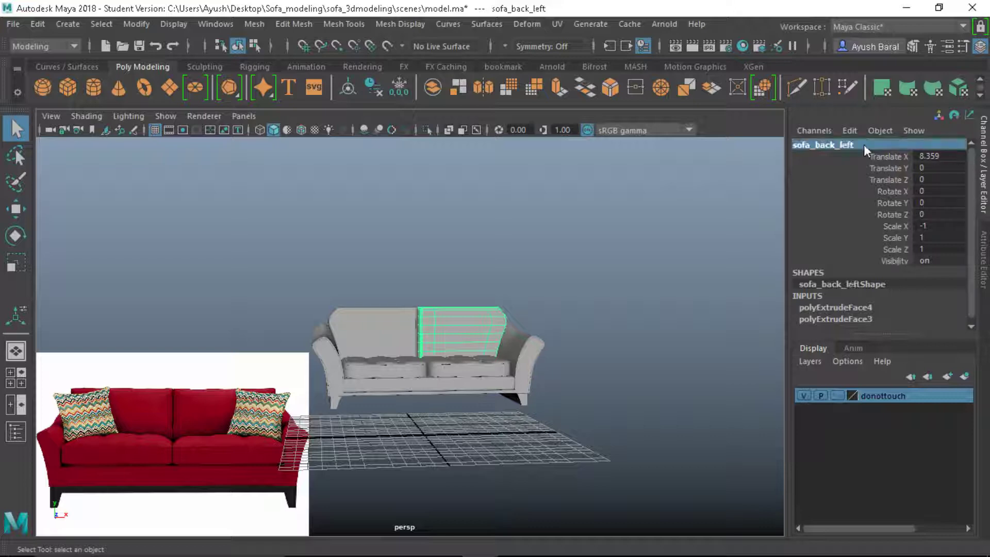
Convert the left back cushion's smooth mesh preview into real polygons
left_click(404, 262)
left_click(403, 317)
scroll(403, 318, "up", 2)
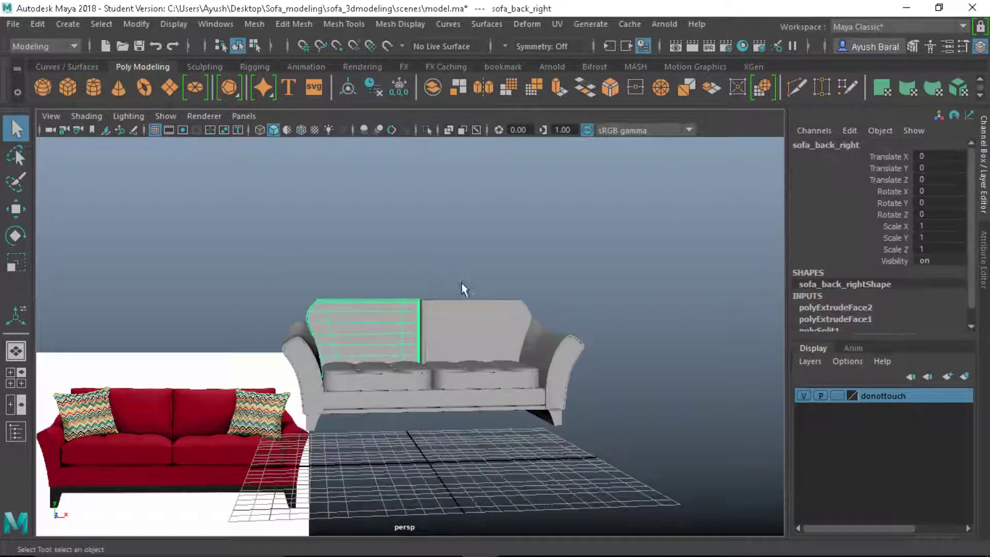
left_click_drag(456, 284, 429, 296, "alt")
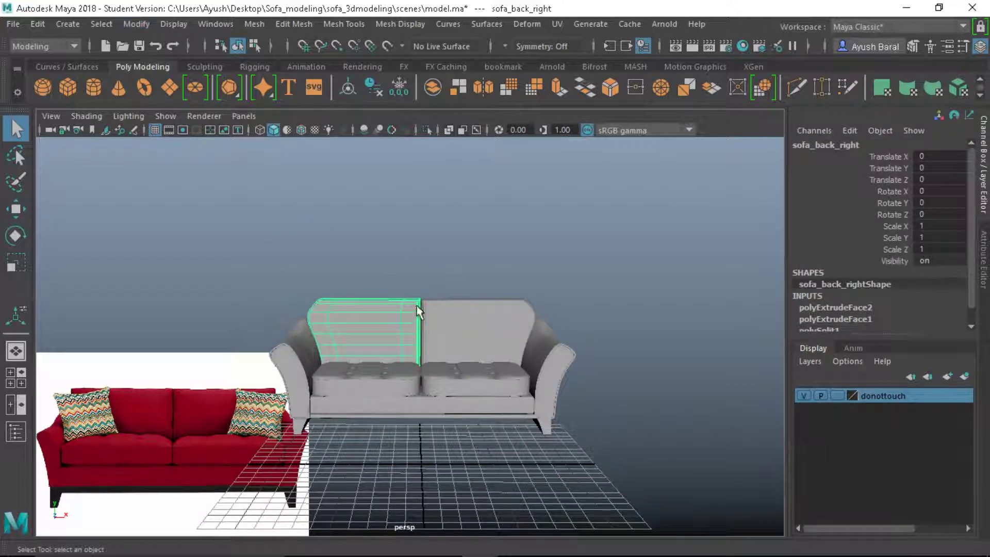
left_click(448, 316)
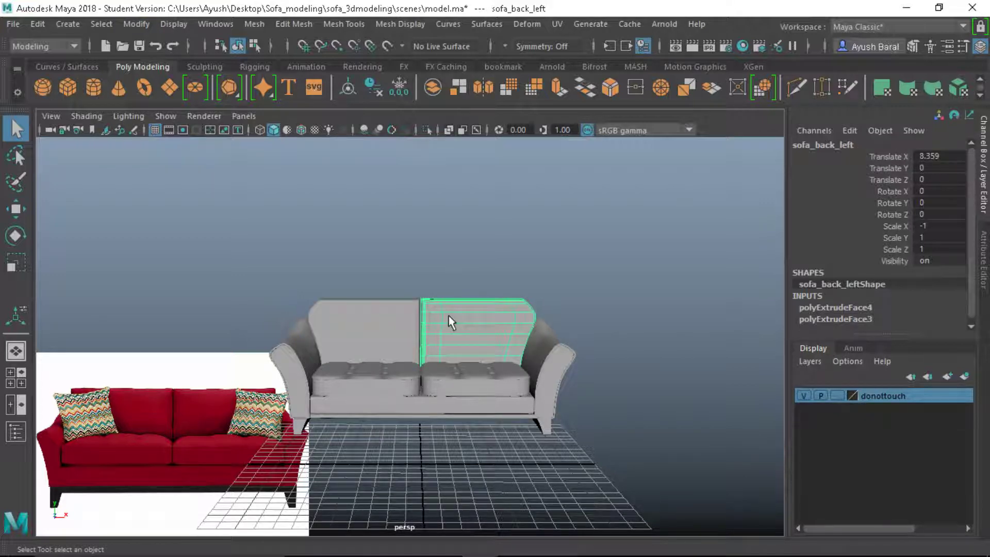
left_click(354, 311)
scroll(333, 310, "up", 2)
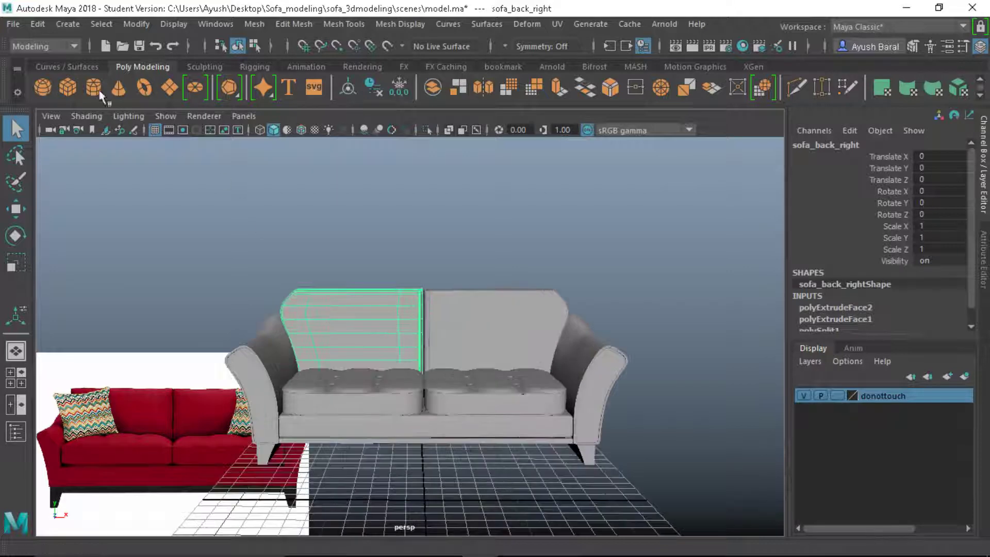
left_click(136, 24)
mouse_move(190, 375)
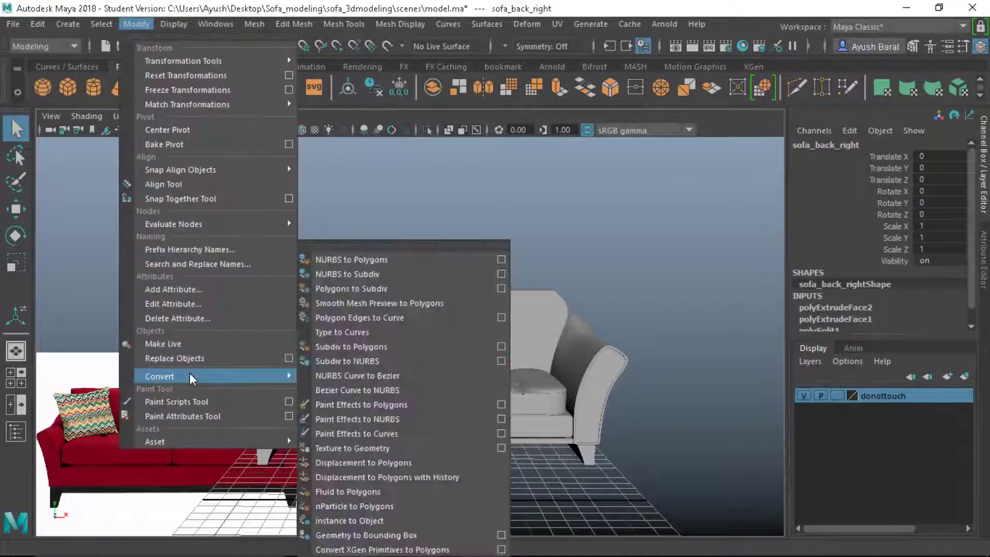
left_click(339, 303)
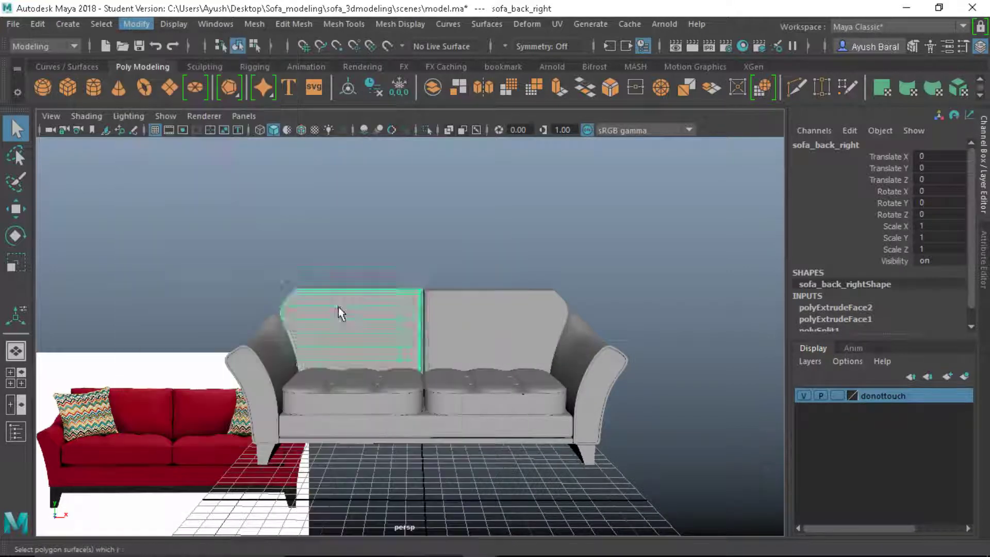
left_click(453, 320)
Repeat the smooth-preview-to-polygons conversion on the right back cushion
key("g")
left_click(418, 239)
scroll(418, 241, "down", 5)
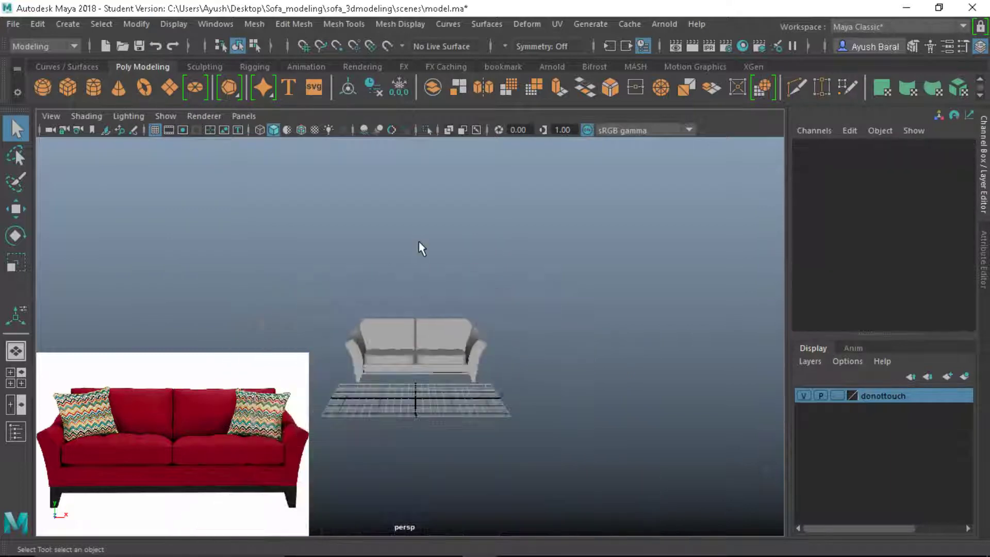
scroll(448, 306, "up", 2)
left_click_drag(448, 305, 394, 365, "alt")
scroll(393, 364, "down", 4)
Create a new polygon cube and move it off to the right of the sofa
left_click(68, 87)
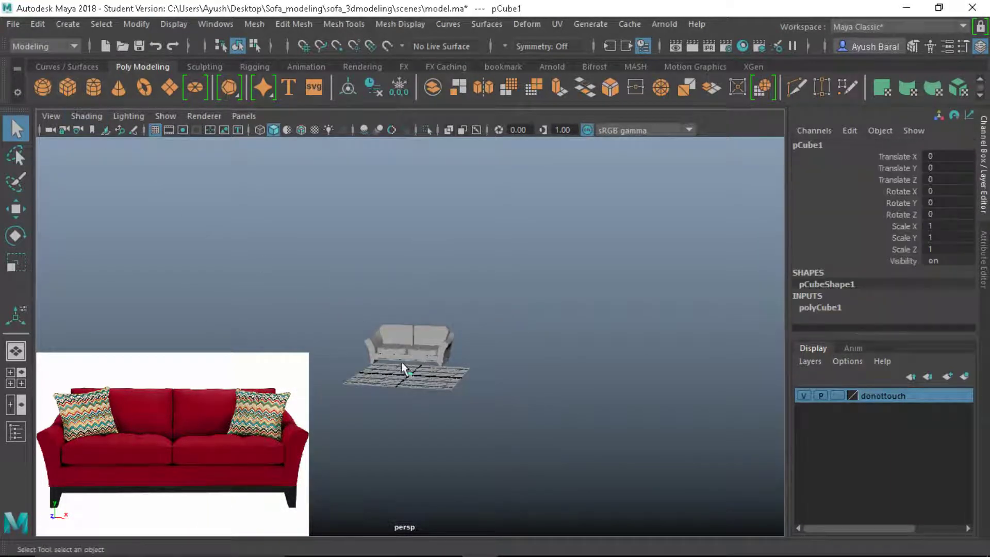
key("w")
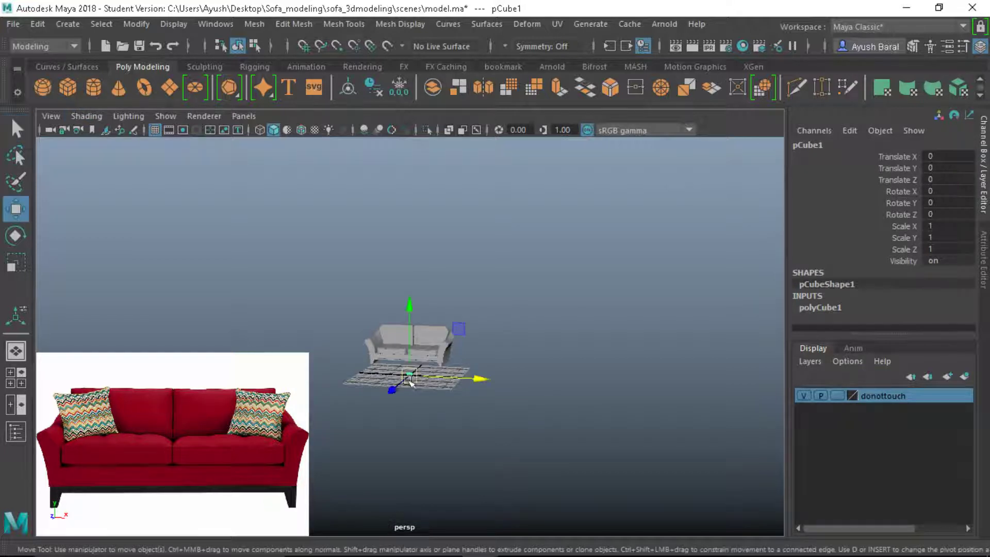
left_click_drag(409, 380, 505, 383)
key("r")
left_click_drag(376, 346, 459, 385, "alt")
scroll(458, 386, "down", 4)
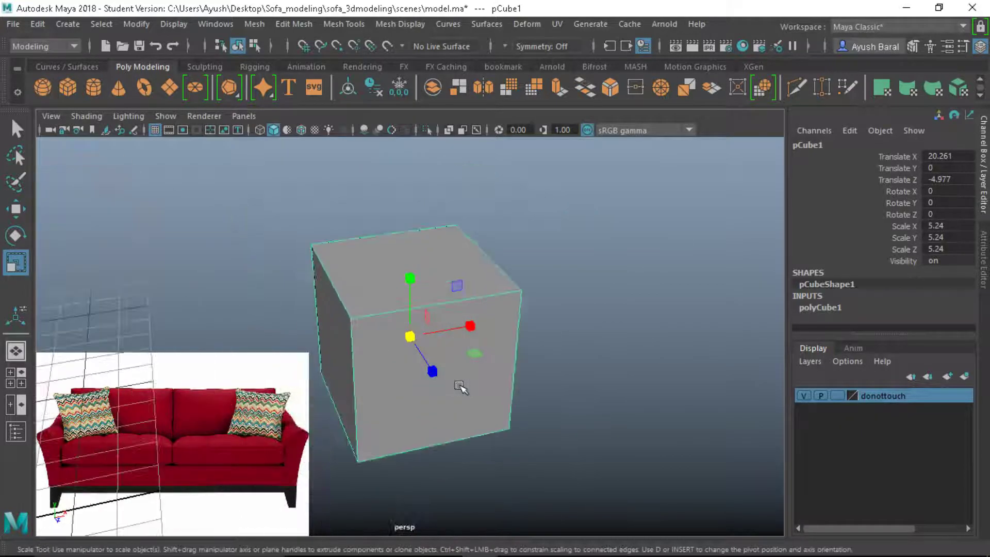
right_click_drag(587, 401, 541, 403, "alt")
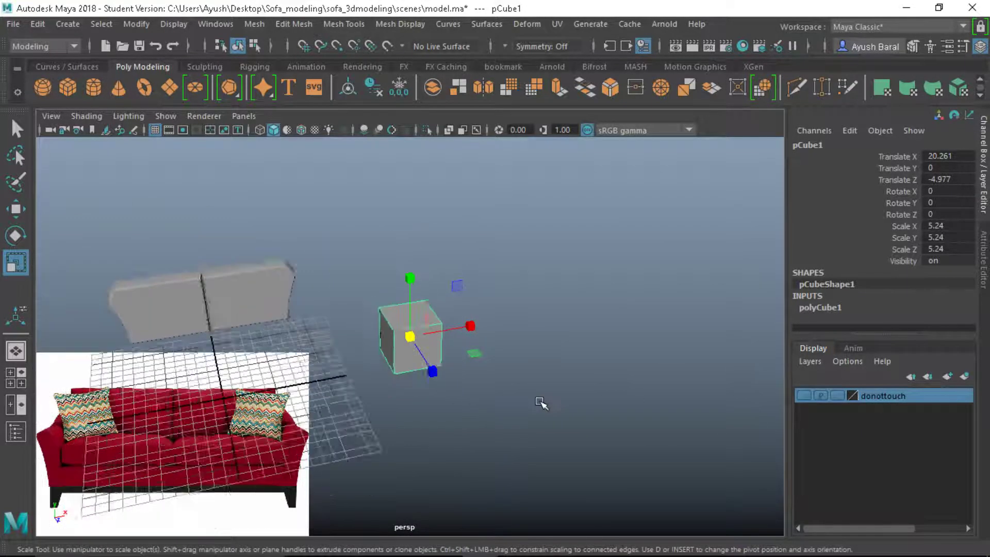
Add the back cushion to the donottouch layer
left_click(306, 323)
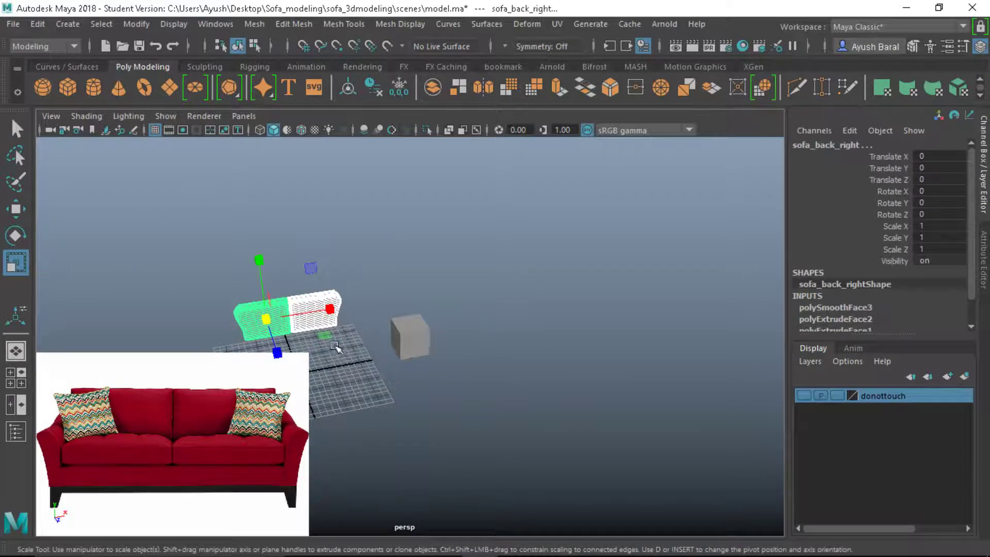
right_click(874, 396)
left_click(861, 252)
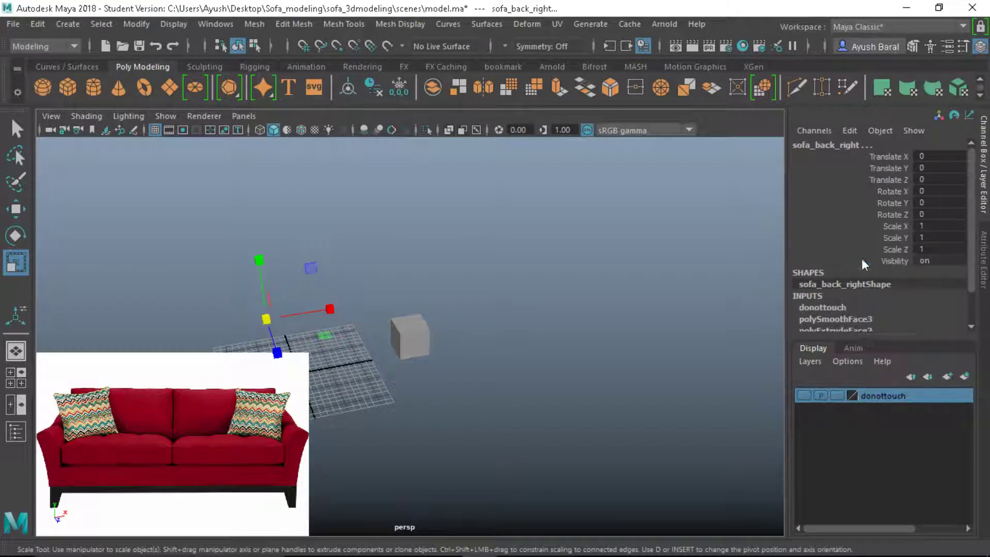
left_click(497, 257)
Scale the cube to 8.388, 8.154, 4.329 as the pillow box
scroll(356, 240, "up", 3)
left_click_drag(221, 223, 446, 358)
scroll(382, 347, "up", 3)
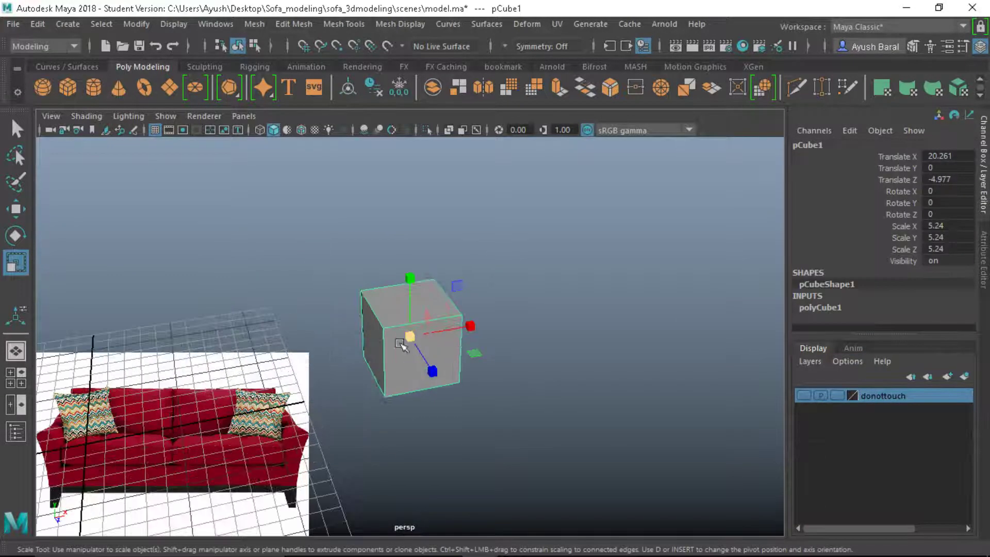
left_click_drag(382, 347, 371, 320, "alt")
left_click_drag(410, 272, 409, 251)
left_click_drag(470, 333, 447, 335)
left_click_drag(409, 270, 409, 260)
left_click_drag(415, 301, 424, 414, "alt")
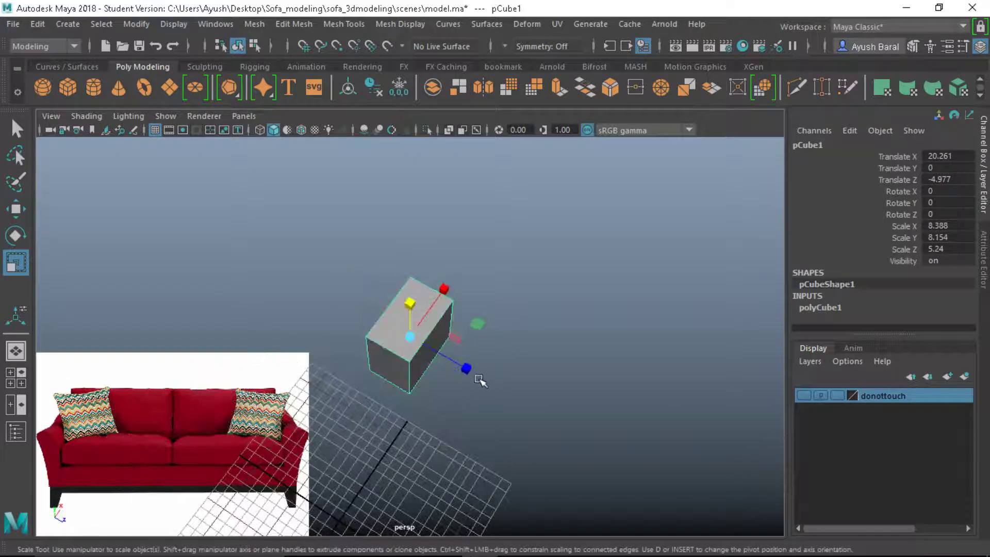
left_click_drag(471, 378, 306, 325)
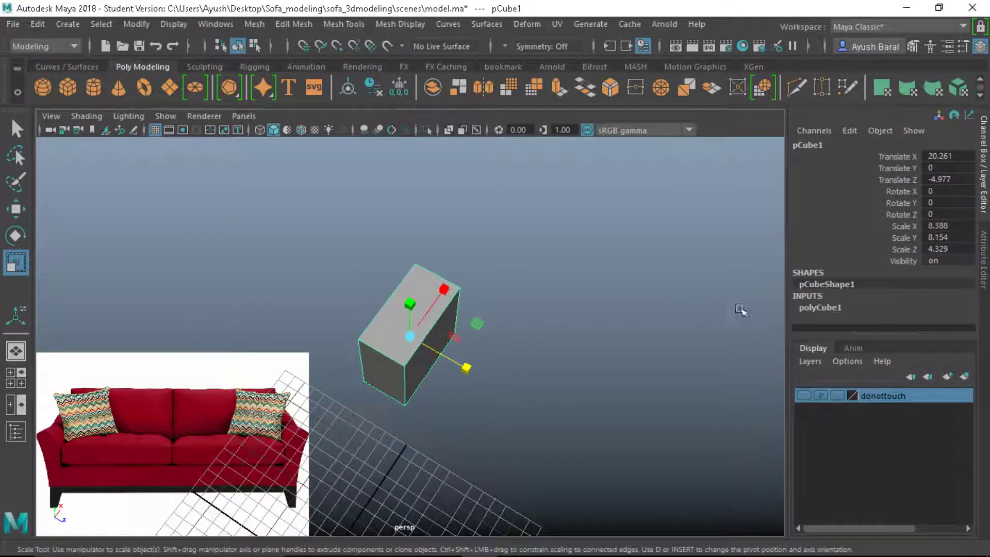
Set the cube's width, height and depth subdivisions to 5
left_click(814, 306)
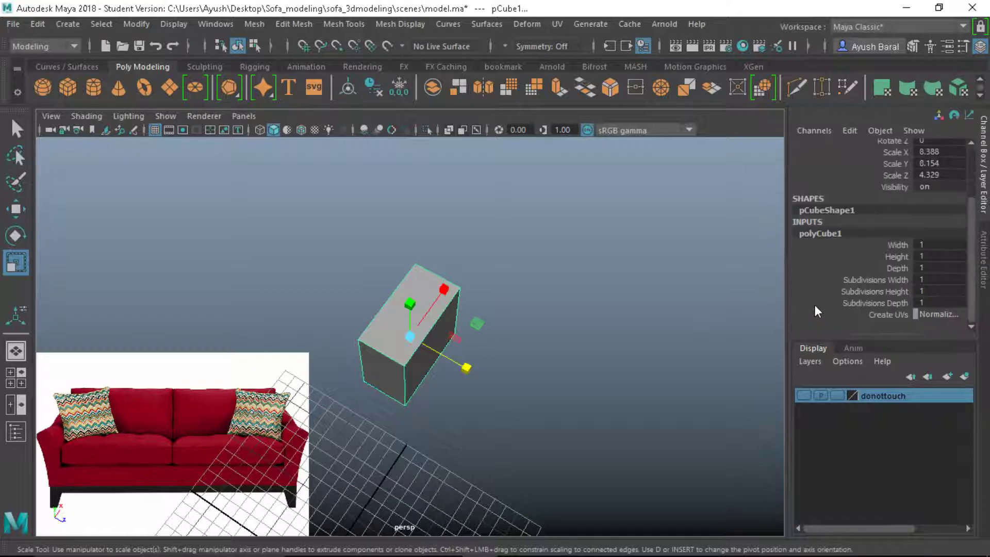
left_click(831, 279)
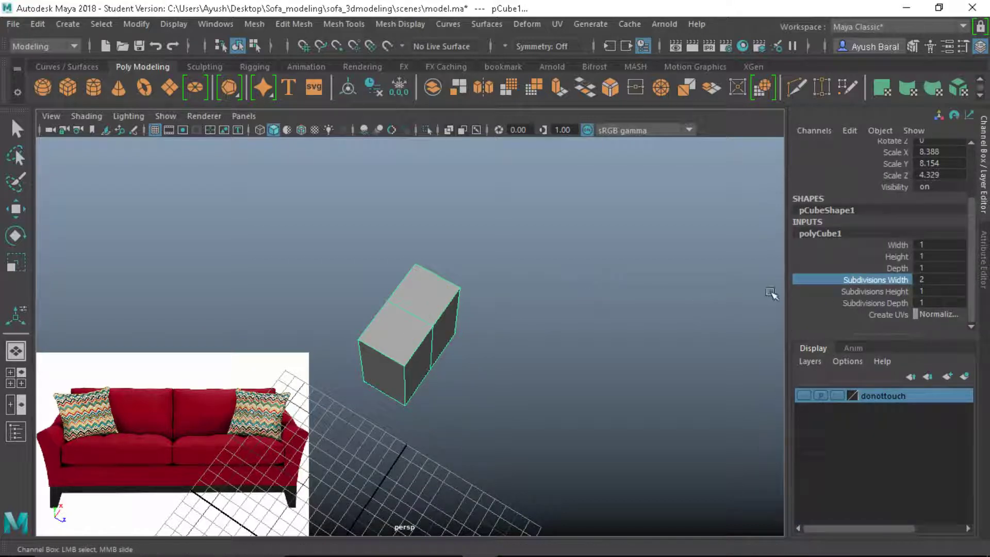
mouse_move(824, 284)
left_mouse_down()
mouse_move(842, 295)
mouse_move(830, 301)
left_mouse_up()
middle_click_drag(630, 302, 653, 307)
Scale the box's left-side vertices inward to about half depth
left_click_drag(655, 308, 323, 294, "alt")
right_click_drag(216, 186, 213, 132)
left_click_drag(285, 334, 272, 314, "alt")
left_click_drag(267, 260, 366, 439)
key("r")
left_click_drag(369, 438, 458, 454, "alt")
left_click_drag(426, 378, 452, 418)
left_click_drag(452, 417, 423, 390, "alt")
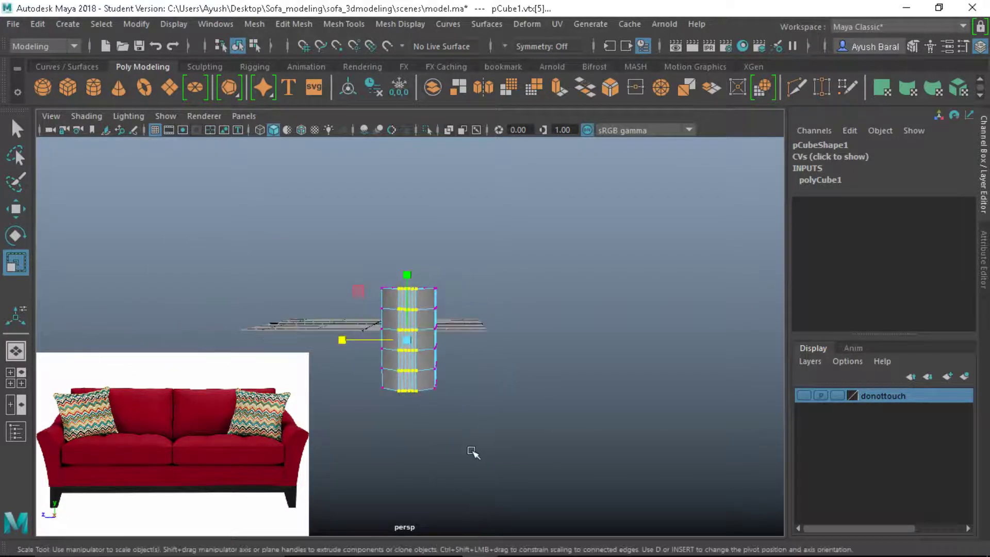
Flatten the box's top vertices into a thin pillow edge
mouse_move(341, 386)
left_mouse_down("alt")
mouse_move(533, 397)
mouse_move(562, 336)
mouse_move(413, 402)
mouse_move(343, 399)
mouse_move(360, 391)
left_mouse_up("alt")
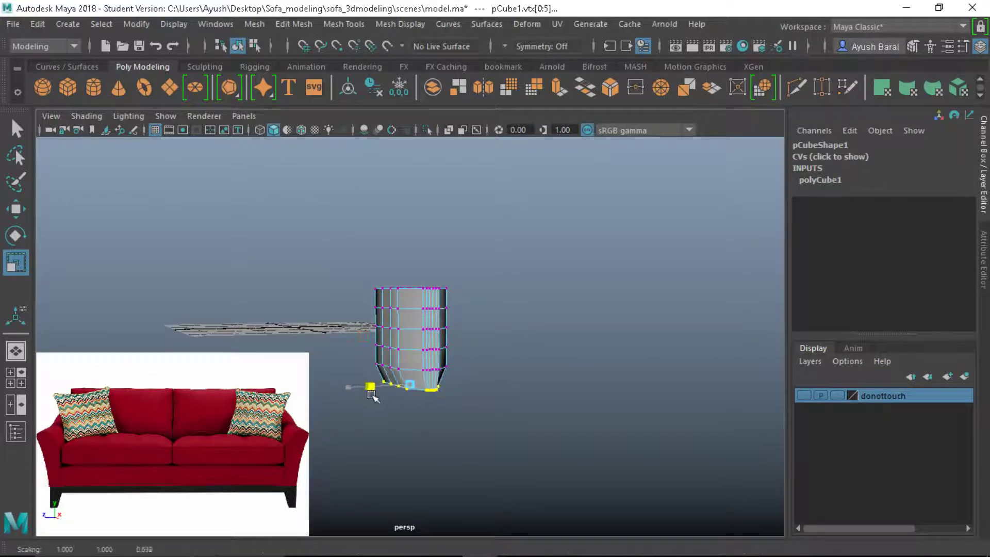
left_click_drag(517, 399, 550, 371, "alt")
left_click(550, 372)
scroll(472, 404, "up", 6)
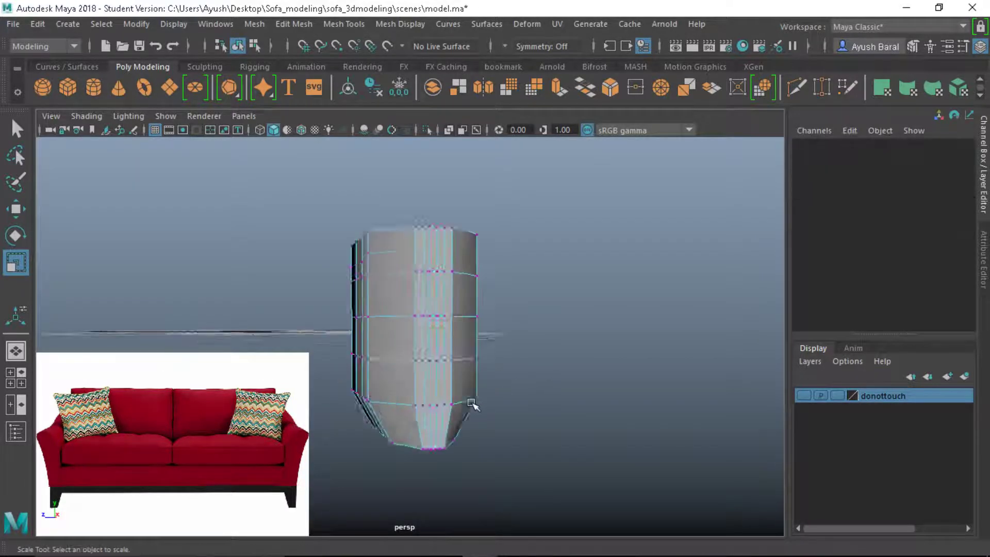
middle_click_drag(472, 372, 454, 438, "alt")
left_click_drag(267, 217, 491, 341)
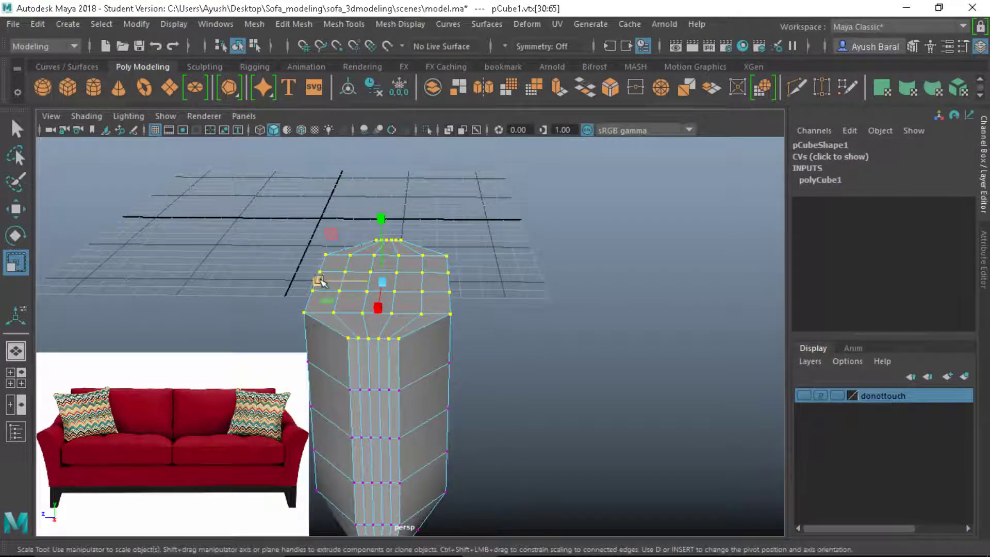
left_click_drag(318, 280, 541, 335)
Pull the pillow's top-right corner vertex up and outward
left_click_drag(488, 311, 497, 284)
key("w")
left_click_drag(263, 258, 311, 289)
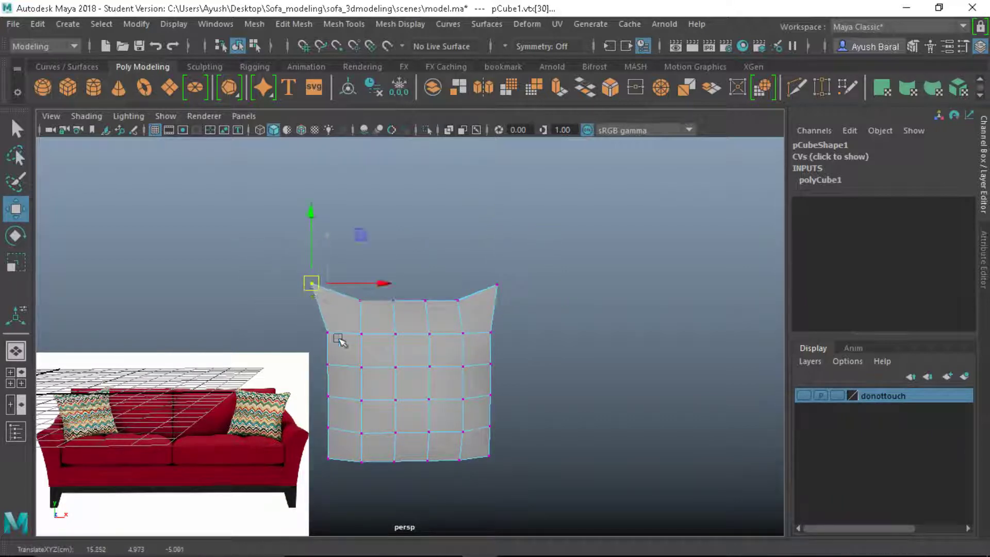
middle_click_drag(341, 340, 362, 240, "alt")
scroll(363, 253, "up", 2)
Pull the bottom-left and bottom-right corner vertices down and outward into points
left_click_drag(301, 355, 300, 354)
mouse_move(355, 367)
left_mouse_down("alt")
mouse_move(440, 358)
mouse_move(348, 373)
left_mouse_up("alt")
scroll(310, 310, "up", 2)
middle_click_drag(290, 307, 267, 317)
scroll(289, 324, "down", 3)
mouse_move(413, 369)
left_mouse_down("alt")
mouse_move(433, 351)
mouse_move(400, 379)
left_mouse_up("alt")
left_click_drag(492, 338, 492, 336)
middle_click_drag(536, 374, 542, 374)
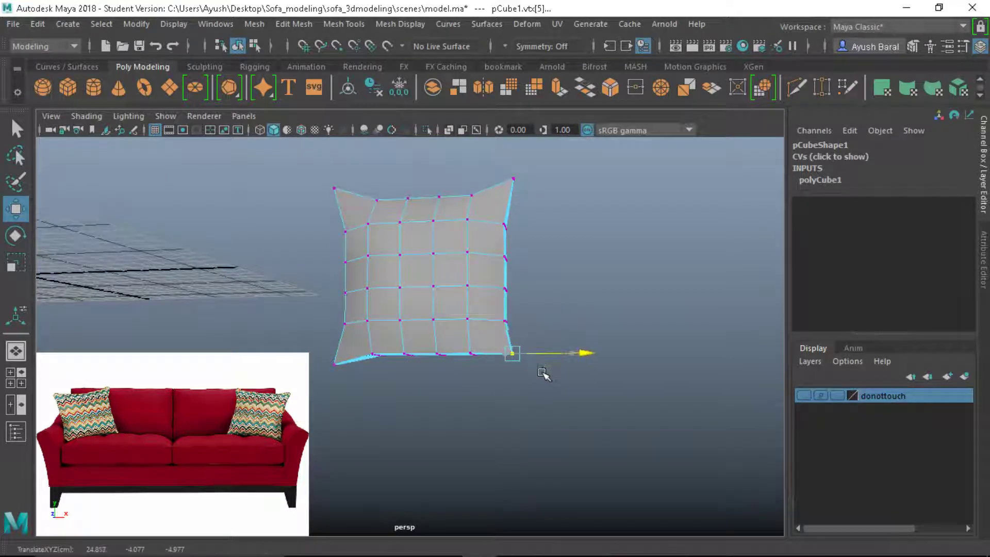
middle_click_drag(548, 308, 549, 326)
Inspect the reshaped pillow's corners from several angles
left_click(611, 327)
left_click_drag(611, 327, 460, 267, "alt")
right_click_drag(460, 124, 405, 123)
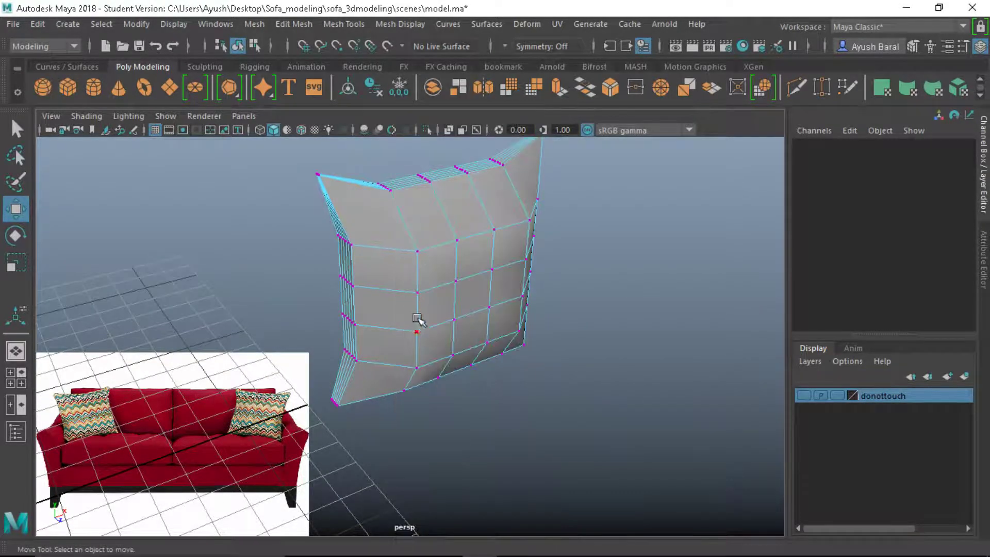
left_click_drag(420, 332, 403, 410, "alt")
left_click(544, 449)
left_click_drag(544, 449, 509, 329, "alt")
left_click(608, 321)
left_click_drag(608, 322, 523, 370, "alt")
Turn on smooth preview (3) and return the pillow to Object Mode
key("3")
key("q")
right_click_drag(426, 304, 490, 105)
left_click(659, 346)
scroll(647, 304, "down", 5)
left_click_drag(644, 287, 403, 336, "alt")
Frame the pillow and select the three centre-strip faces in Face mode
left_click(420, 292)
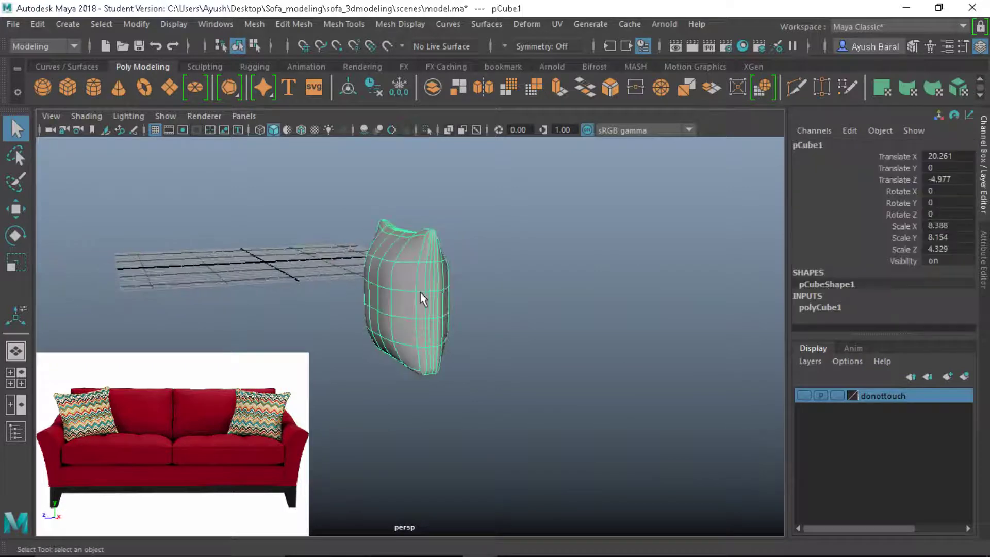
key("f")
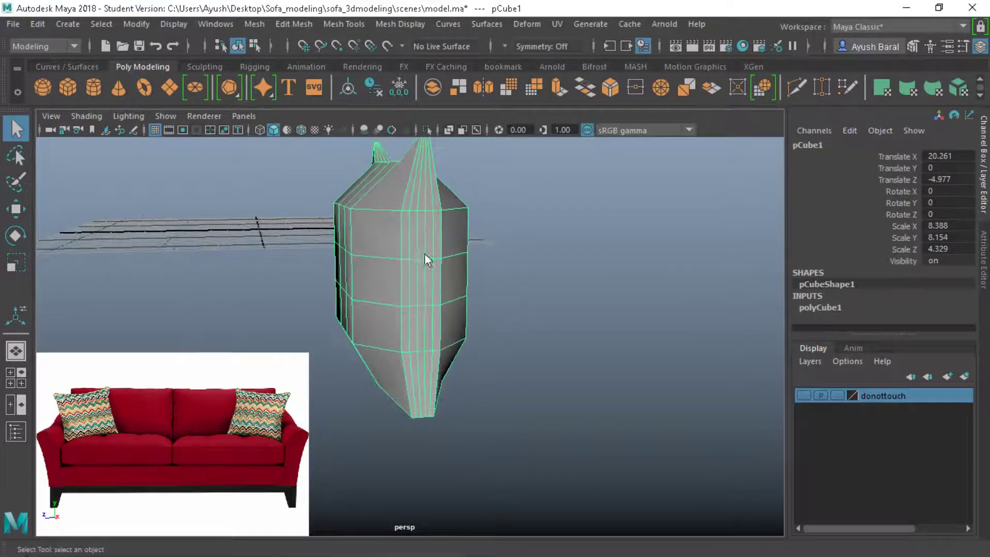
right_click_drag(424, 126, 426, 154)
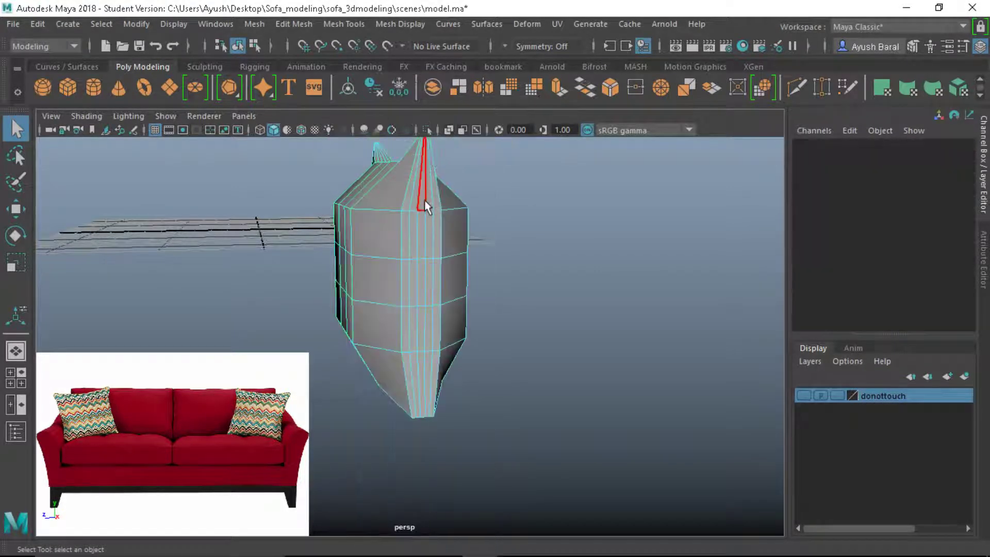
left_click(420, 217)
left_click(419, 271, "shift")
left_click(419, 323, "shift")
scroll(312, 319, "down", 4)
Add the centre-column faces on the pillow's opposite side to the selection
left_click_drag(317, 319, 546, 320, "alt")
scroll(486, 301, "up", 5)
left_click_drag(403, 234, 458, 272, "alt")
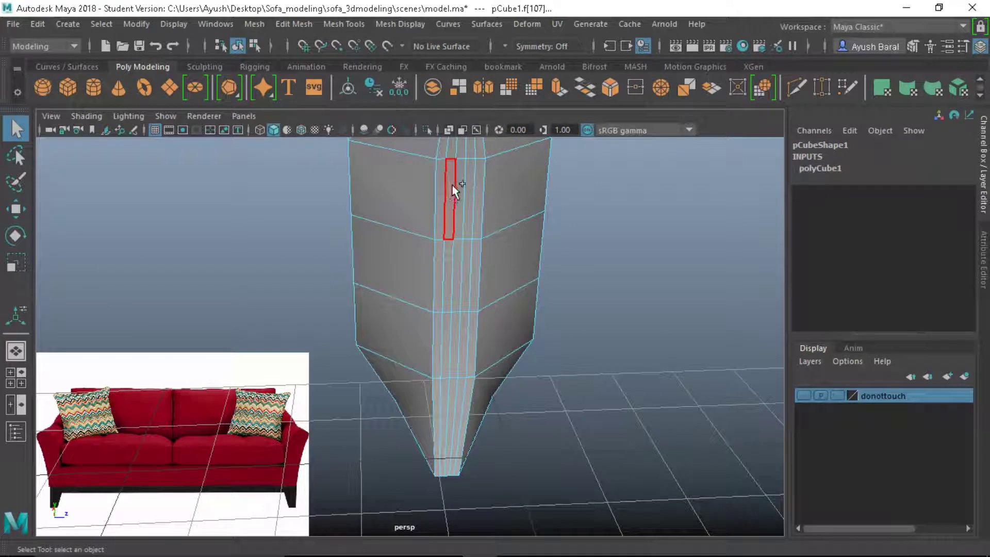
left_click(444, 344, "shift")
key("ctrl+z")
key("ctrl+z")
key("ctrl+z")
left_click(459, 197, "shift")
left_click(458, 266, "shift")
left_click(455, 334, "shift")
Extrude the centre strip inward and back out to form a recessed seam
key("ctrl+e")
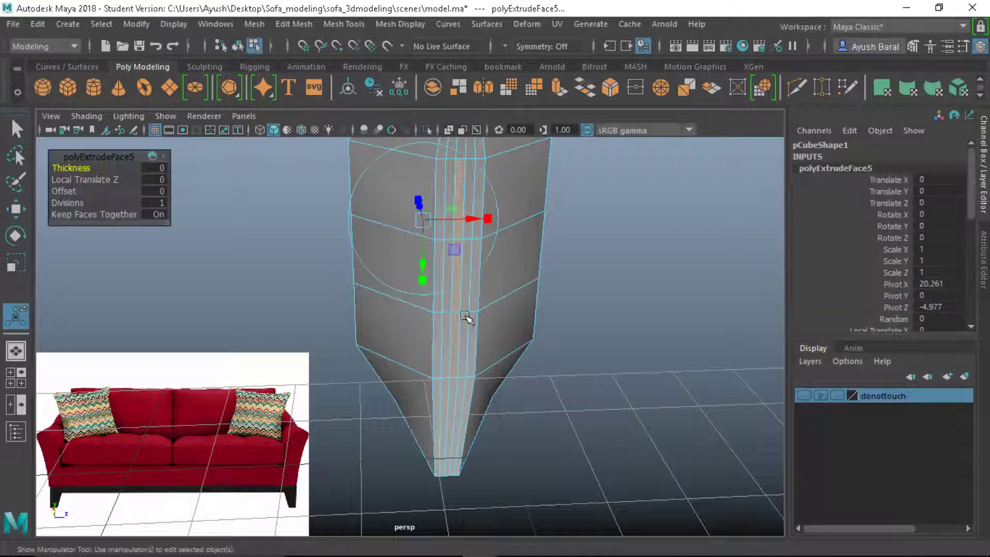
left_click_drag(457, 324, 411, 400, "alt")
key("ctrl+e")
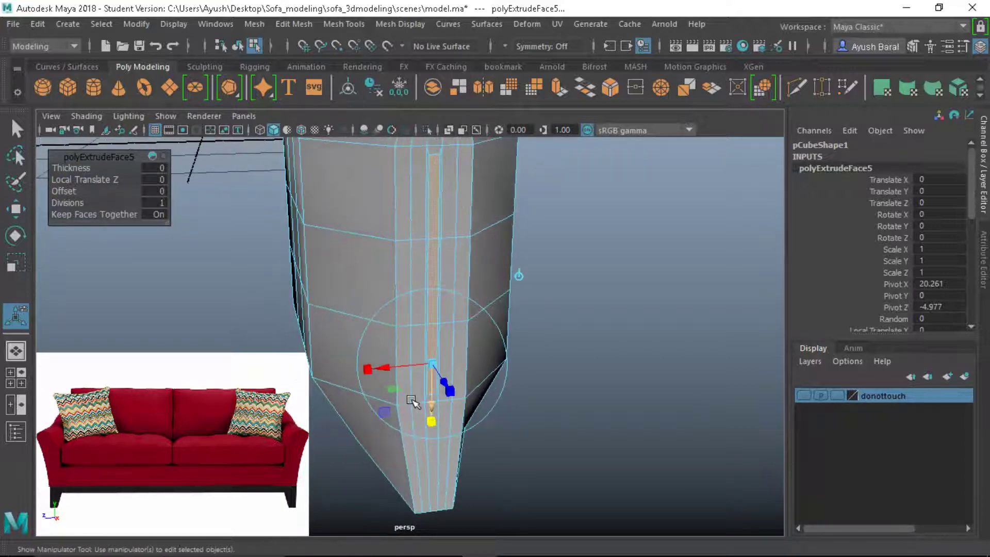
left_click_drag(436, 364, 442, 374)
key("ctrl+e")
Preview the seamed pillow smoothed and return it to Object Mode
key("3")
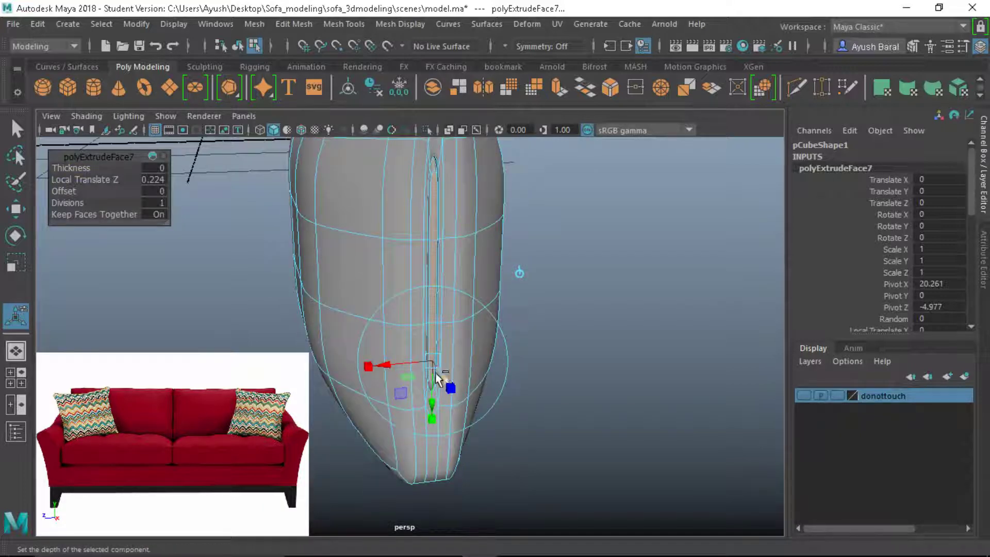
key("q")
right_click_drag(433, 294, 453, 103)
left_click(645, 255)
left_click_drag(645, 255, 487, 335, "alt")
Select the pillow, freeze its transforms and delete its history
right_click_drag(486, 336, 433, 345, "alt")
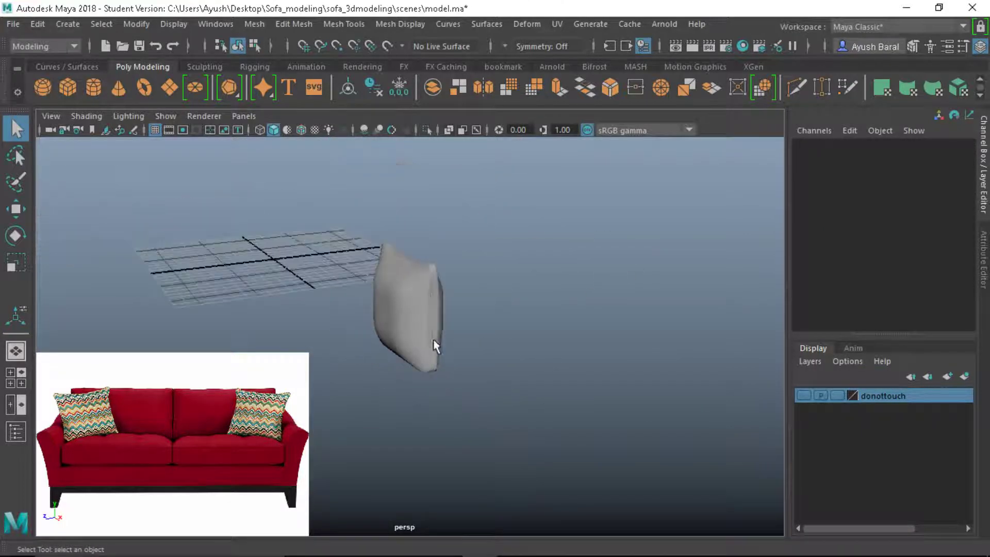
left_click_drag(433, 345, 433, 293, "alt")
left_click_drag(418, 359, 413, 321, "alt")
scroll(414, 321, "down", 5)
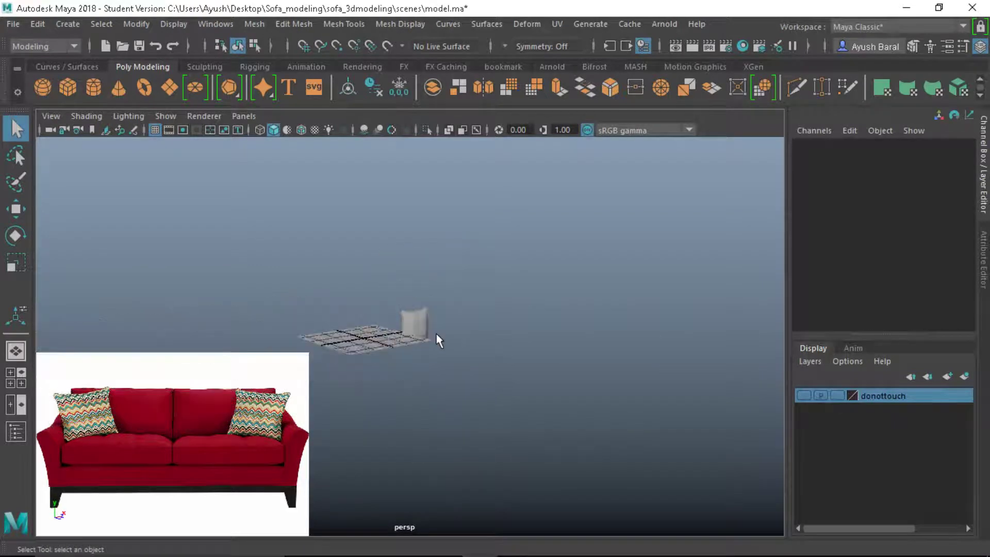
left_click(420, 325)
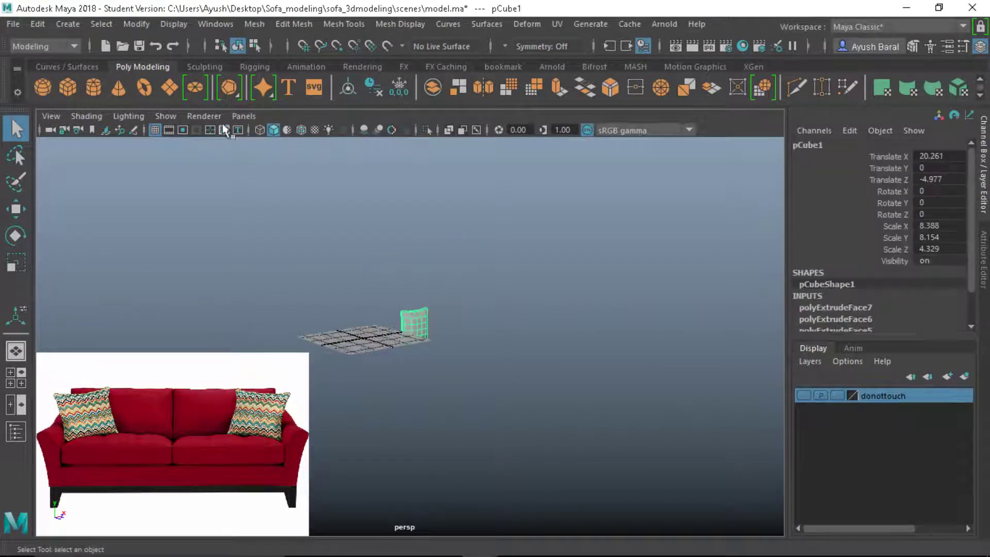
left_click(374, 88)
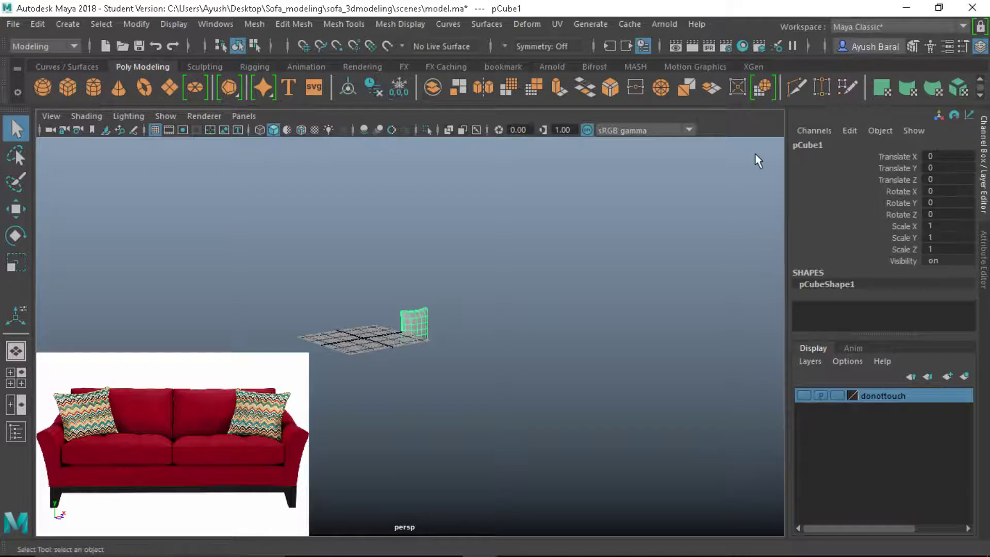
Rename the pillow to sofa_pillow_right
double_click(807, 145)
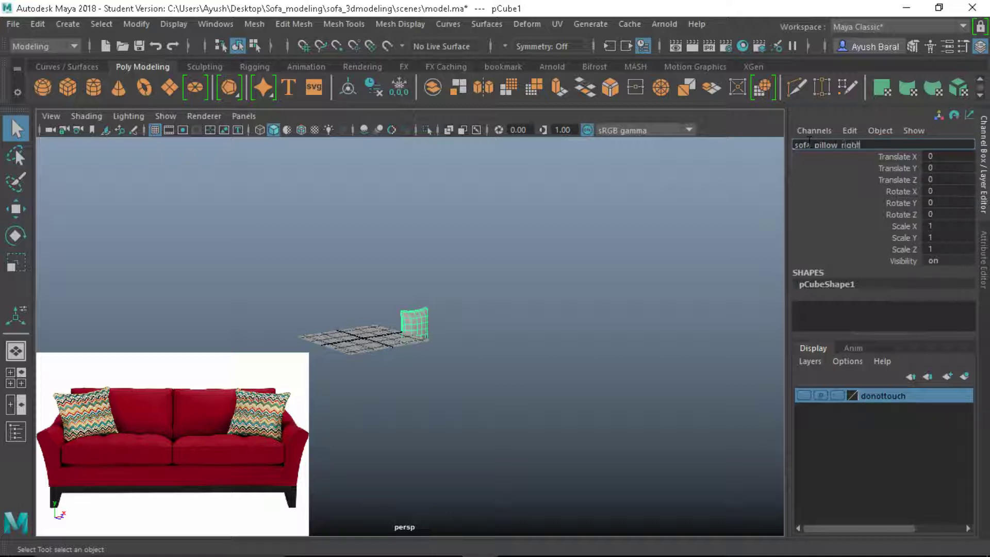
key("Return")
left_click(540, 281)
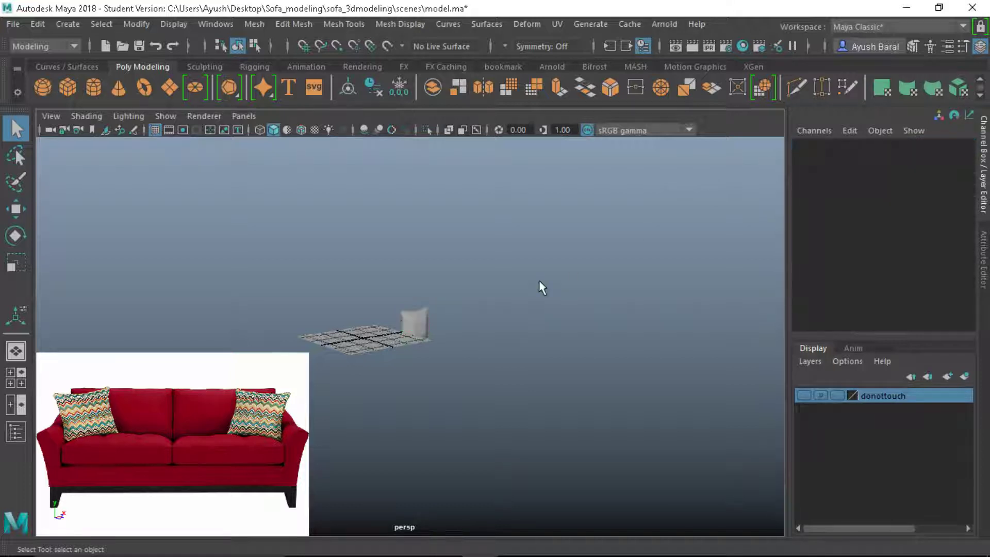
left_click(417, 318)
Convert the pillow's smooth mesh preview into real polygons via Modify > Convert
left_click_drag(551, 354, 511, 354, "alt")
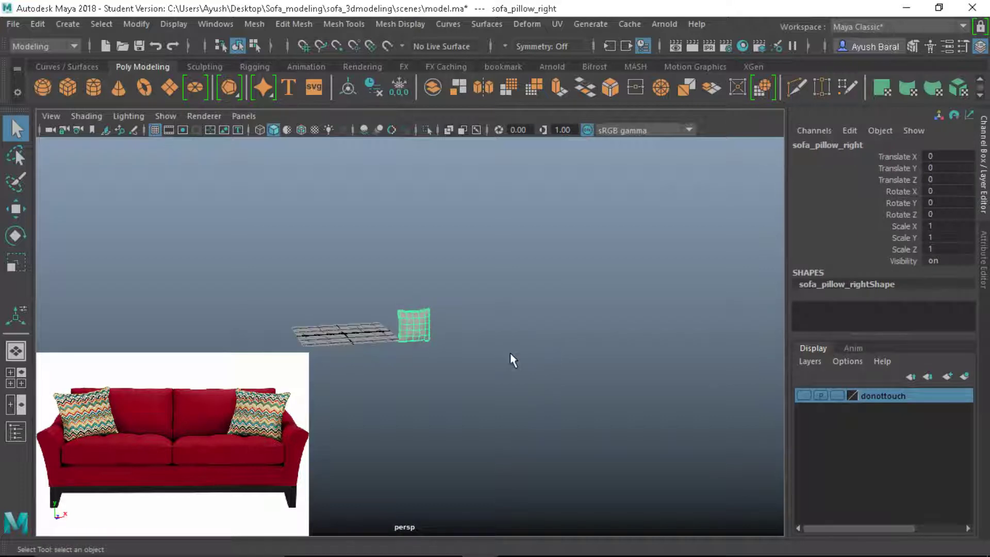
right_click_drag(504, 321, 550, 262, "alt")
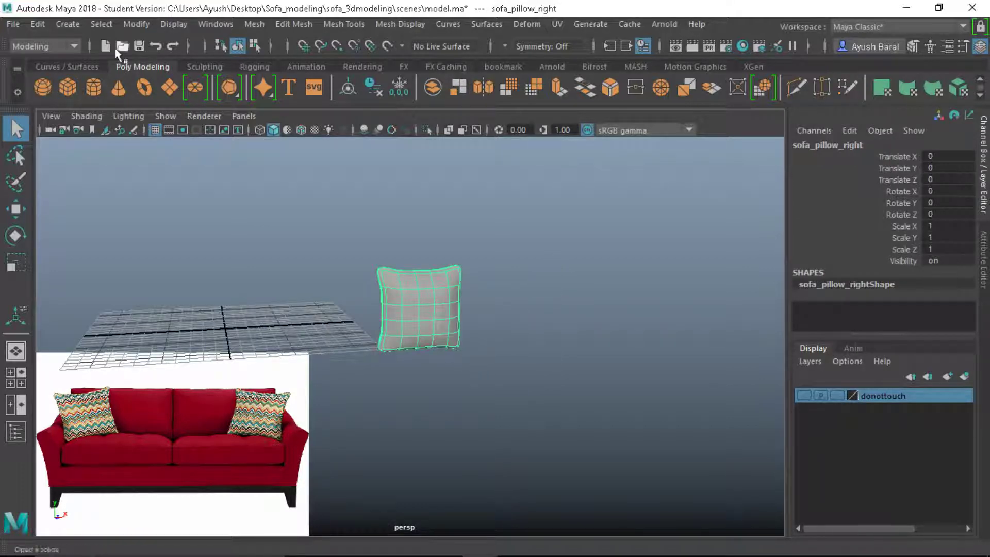
left_click(135, 23)
mouse_move(183, 369)
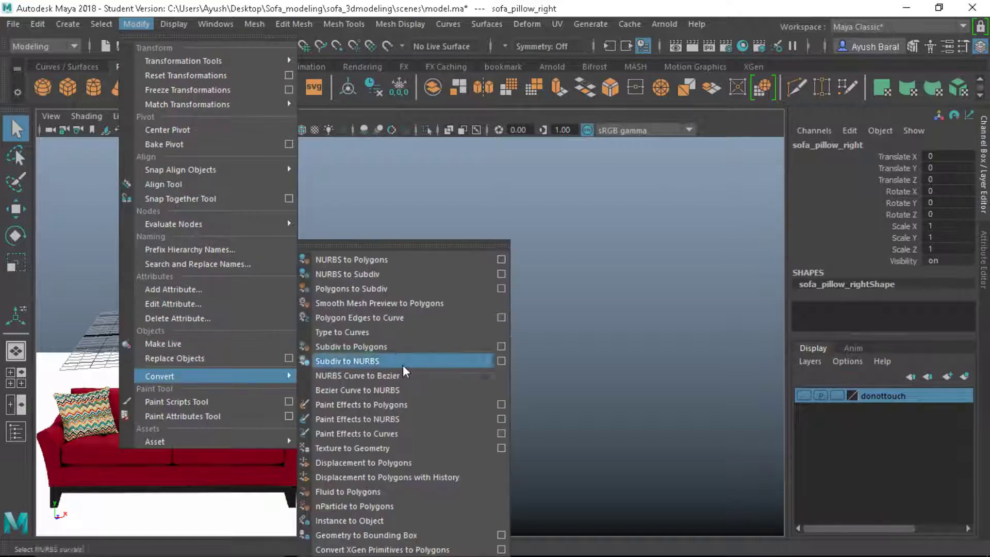
left_click(396, 298)
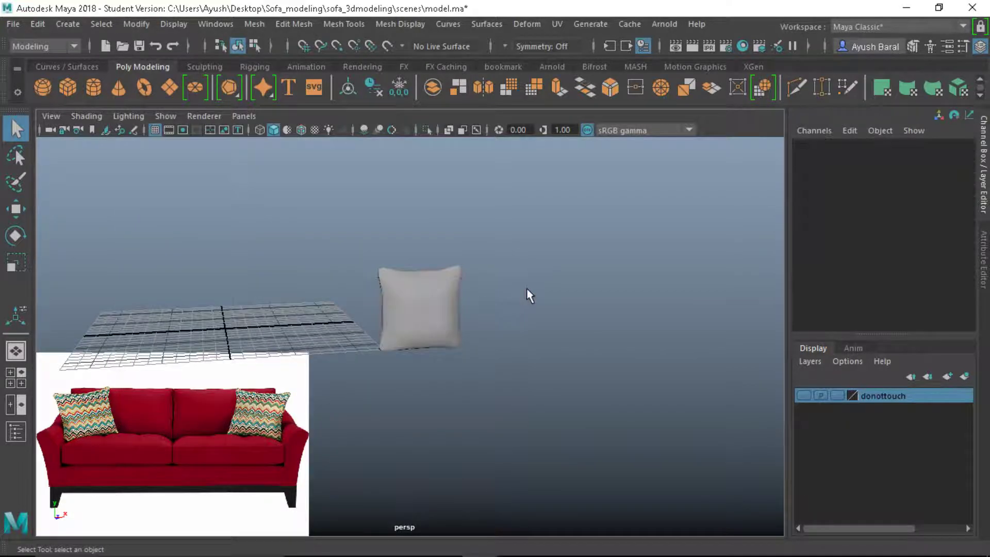
left_click(446, 312)
key("space")
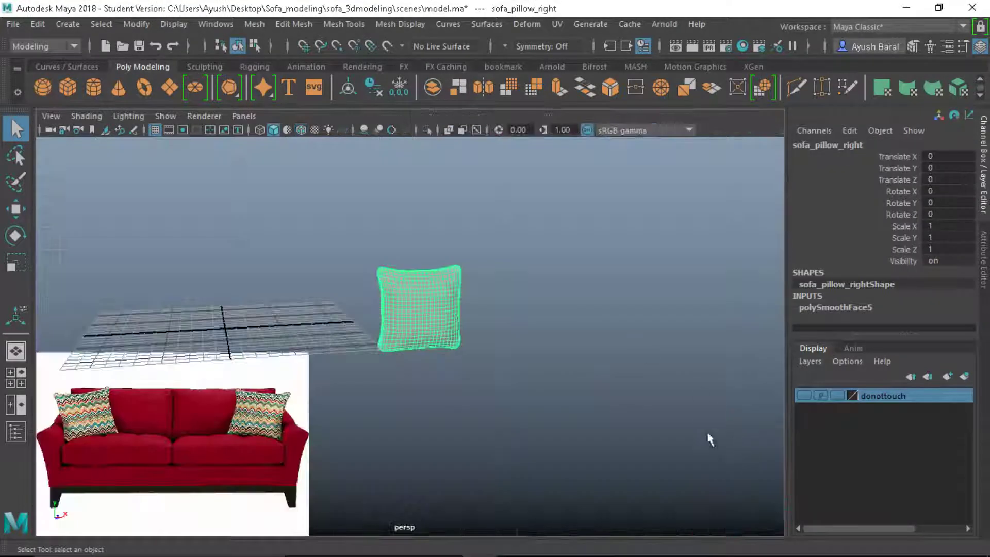
Unhide the sofa layer, move the pillow toward the sofa and scale it to 0.29
left_click(803, 396)
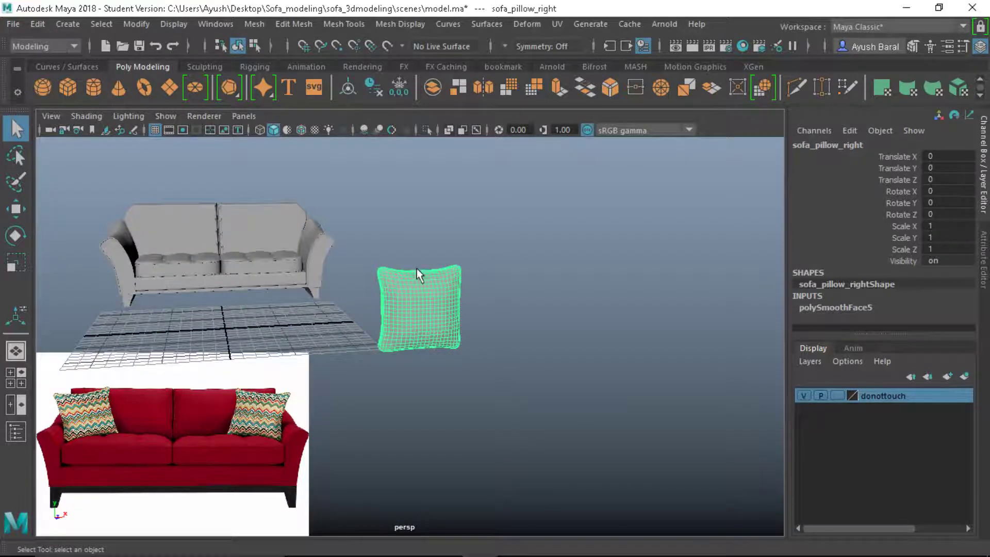
key("space")
key("space")
scroll(293, 378, "down", 5)
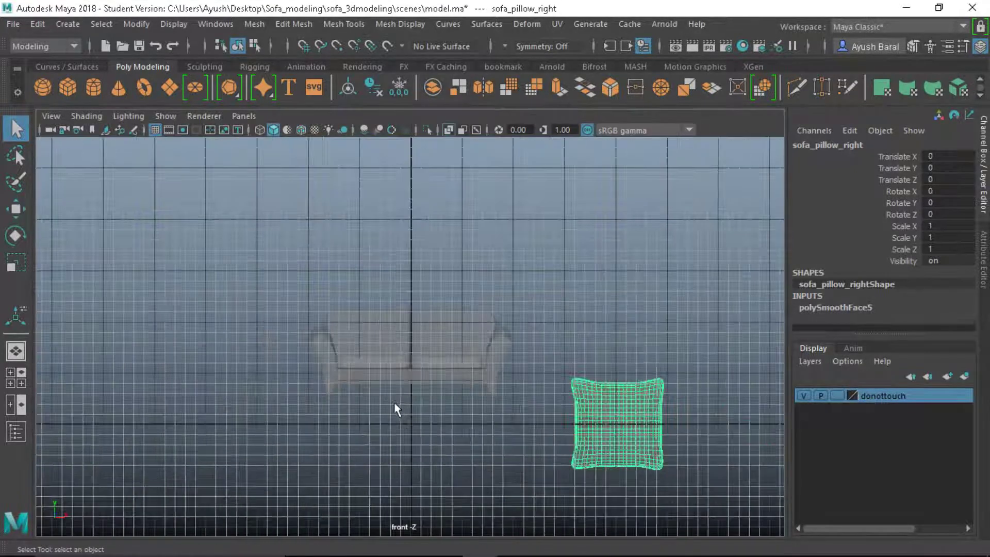
key("w")
left_click_drag(604, 433, 164, 347)
scroll(453, 355, "up", 5)
scroll(454, 355, "down", 1)
key("r")
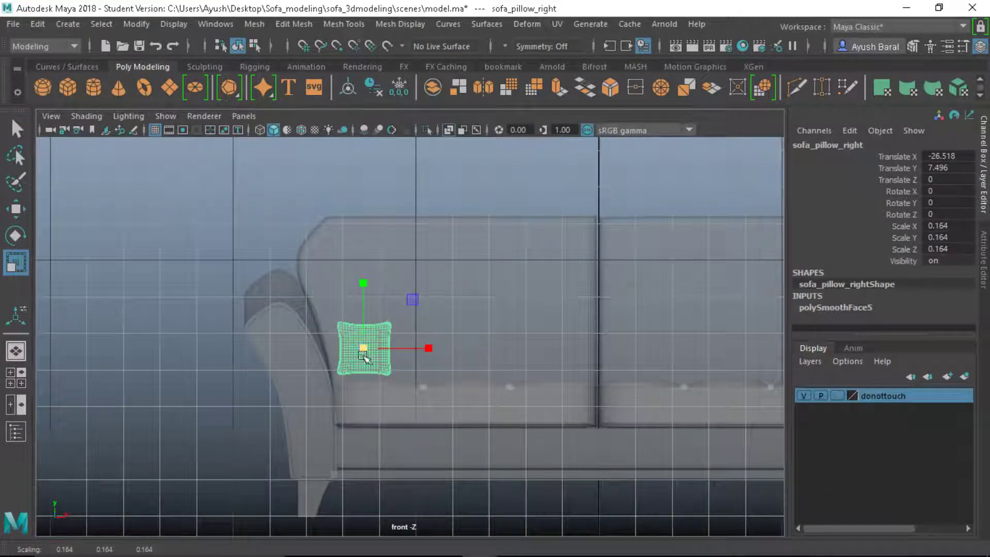
mouse_move(365, 354)
left_mouse_down()
mouse_move(407, 360)
mouse_move(355, 349)
left_mouse_up()
Move the pillow forward and raise it against the backrest
key("space")
key("space")
scroll(454, 255, "down", 3)
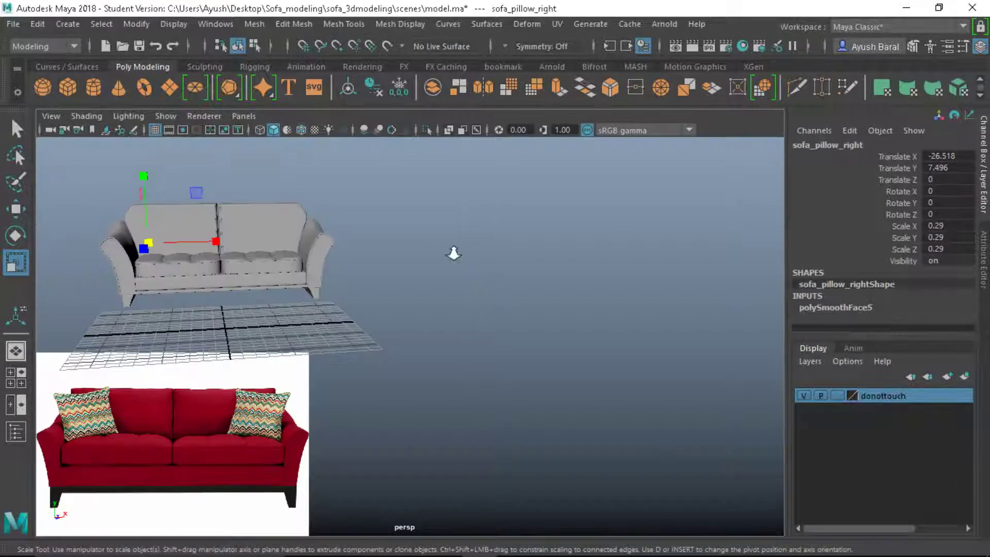
key("f")
scroll(334, 278, "down", 5)
left_click_drag(335, 280, 420, 382, "alt")
key("w")
left_click_drag(472, 360, 536, 386)
left_click_drag(536, 385, 372, 366, "alt")
left_click_drag(396, 326, 397, 312)
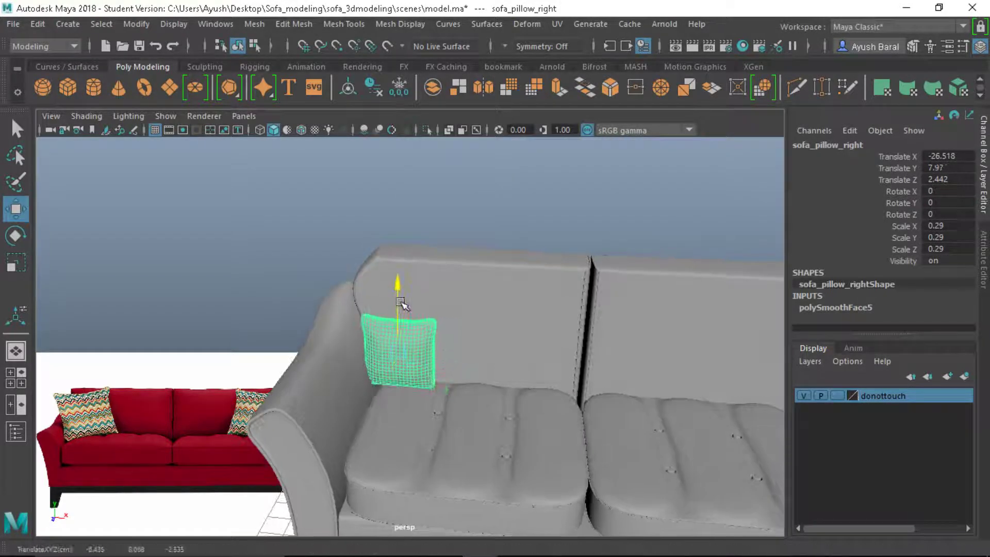
Tilt the pillow and shift it sideways into the sofa's left corner
key("e")
left_click_drag(412, 382, 452, 404)
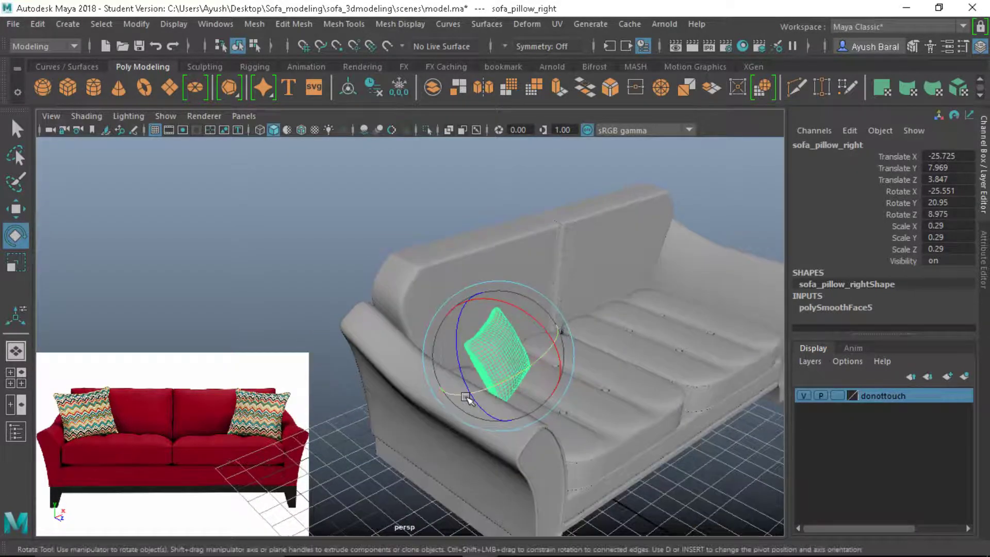
key("w")
left_click_drag(534, 377, 398, 376)
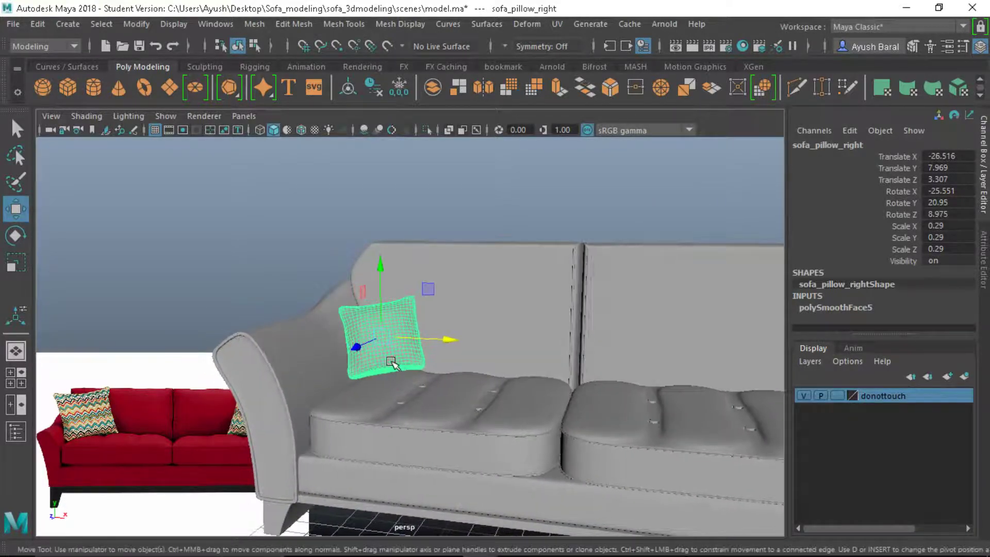
key("e")
left_click_drag(400, 336, 498, 413)
Pull the pillow back to the backrest, refine its tilt and lower it onto the seat
key("w")
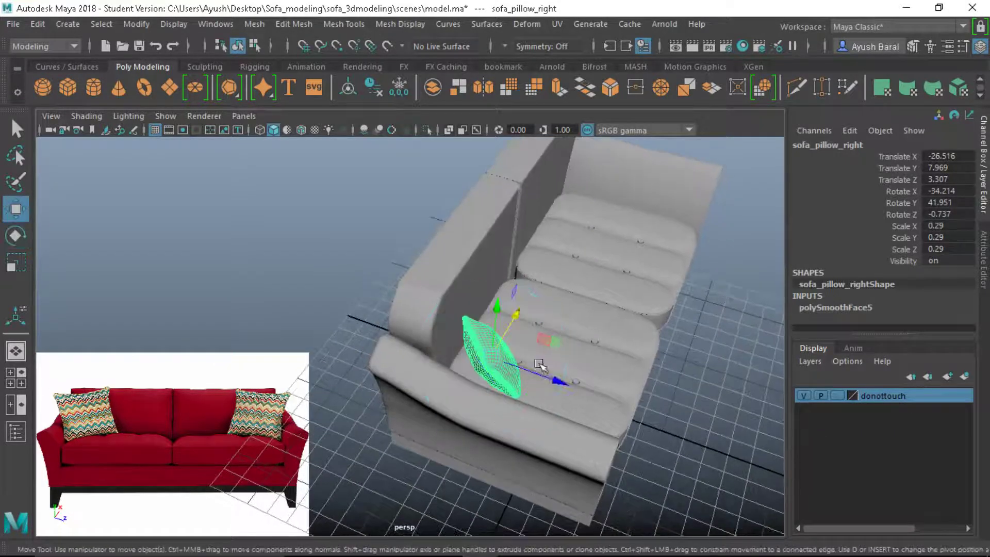
left_click_drag(544, 377, 345, 323)
key("e")
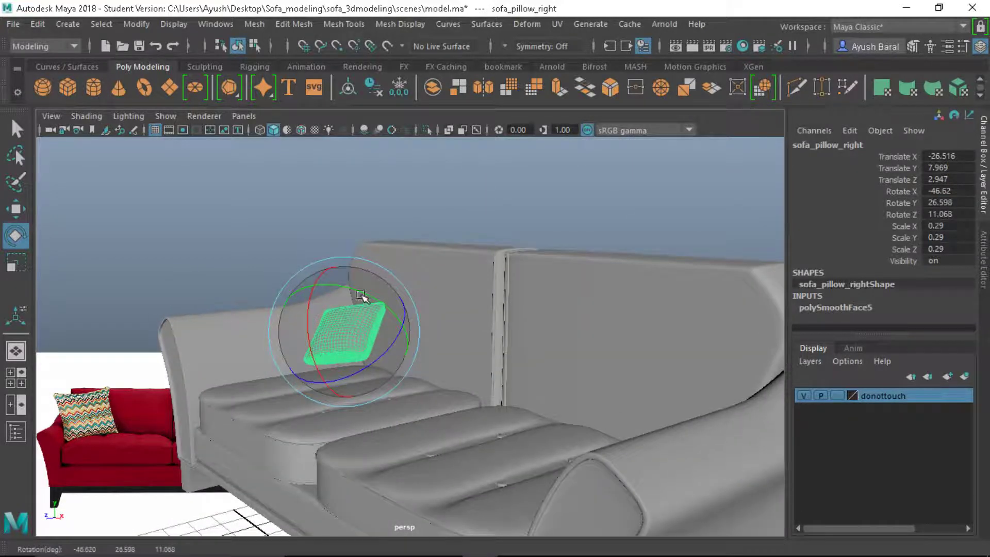
mouse_move(361, 276)
left_mouse_down()
mouse_move(371, 280)
mouse_move(357, 287)
mouse_move(344, 278)
left_mouse_up()
key("w")
left_click_drag(331, 335, 348, 354, "alt")
left_click(247, 275)
scroll(252, 300, "down", 5)
left_click(348, 355)
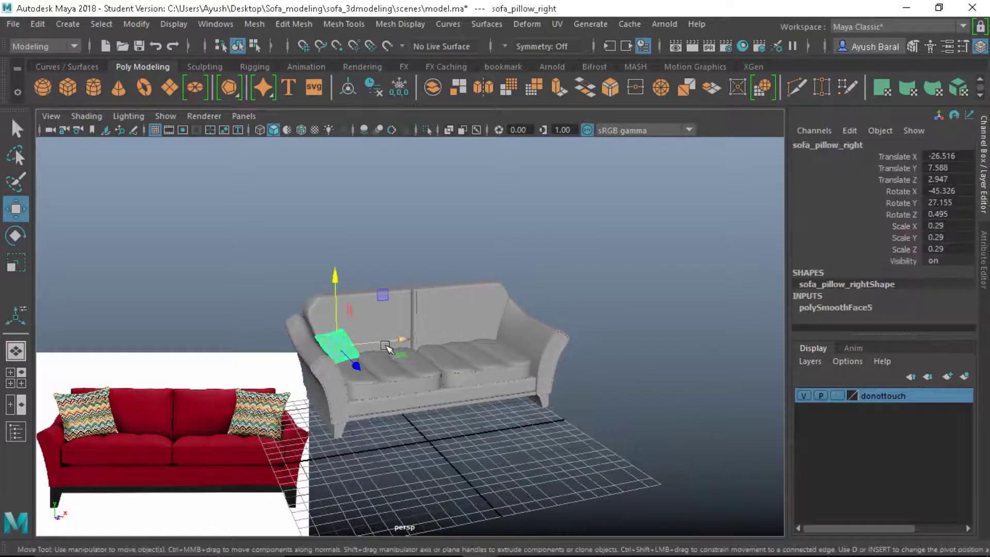
Rename the copied pillow to sofa_pillow_left
left_click(870, 146)
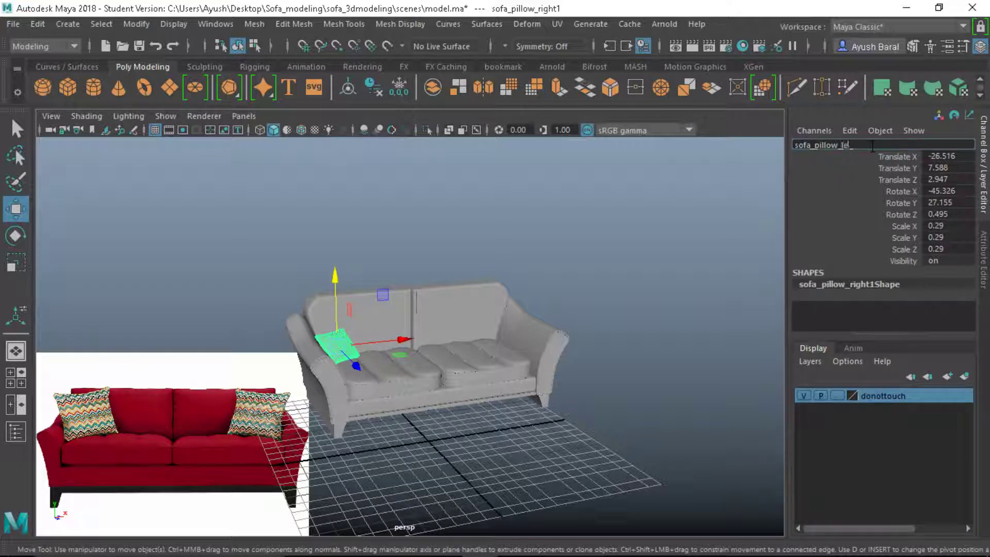
type("left")
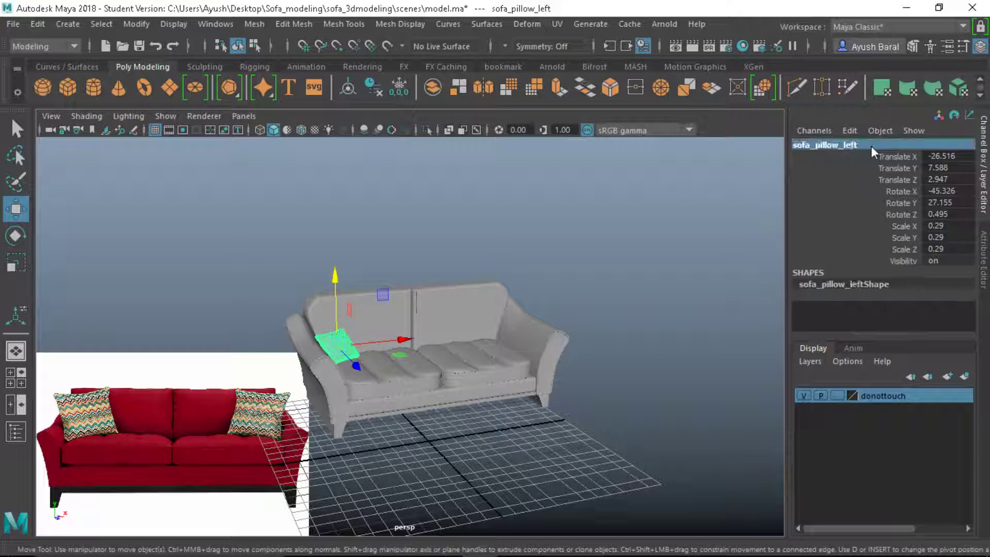
key("Return")
left_click_drag(502, 325, 582, 361, "alt")
scroll(544, 353, "up", 5)
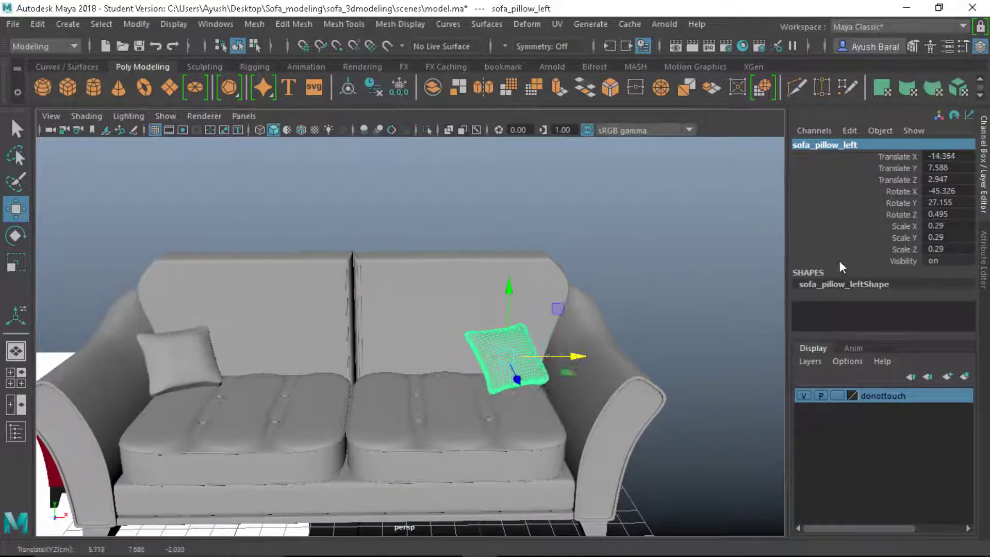
Set the pillow's Rotate Y to -27.155 and tilt it further
left_click(940, 202)
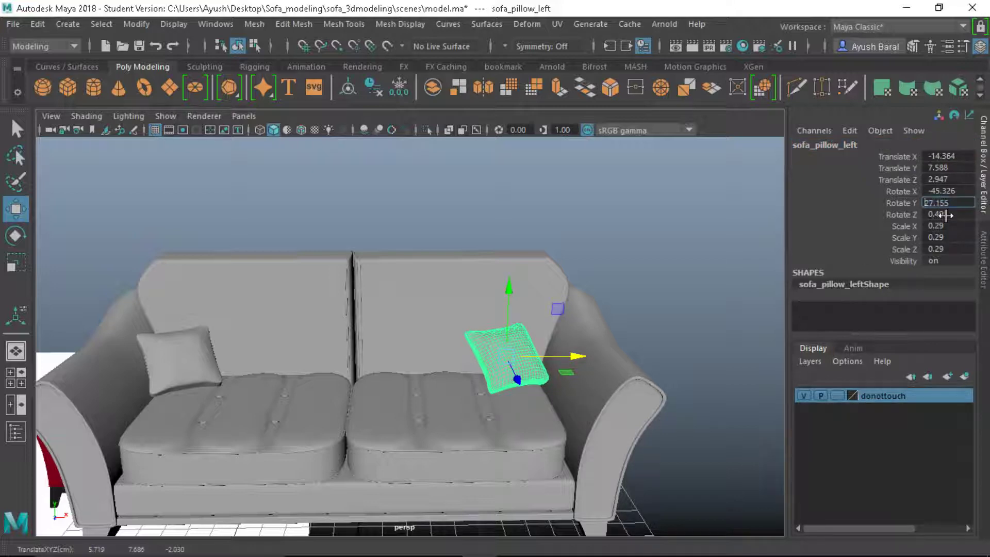
key("Return")
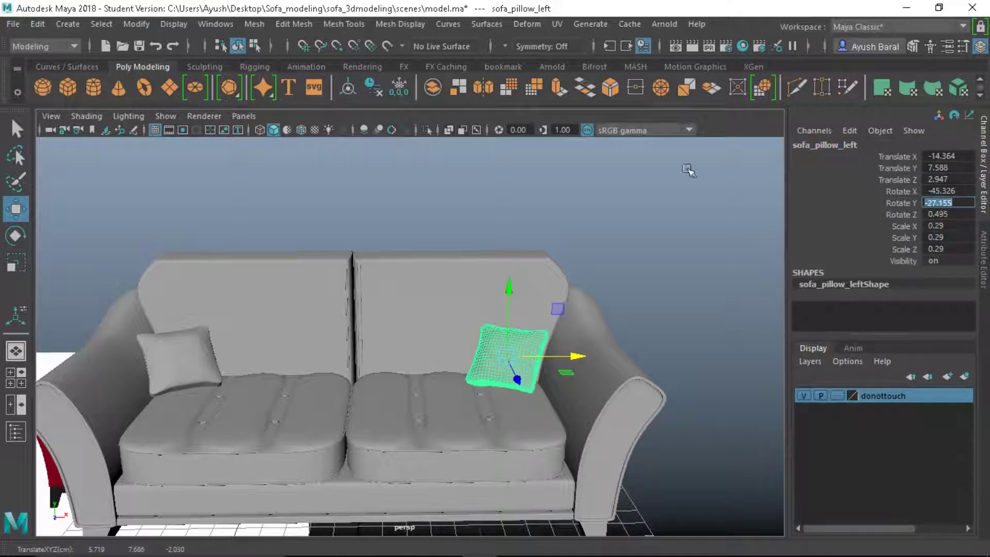
left_click_drag(650, 181, 551, 378, "alt")
key("e")
left_click_drag(517, 441, 533, 465)
key("space")
scroll(552, 453, "down", 2)
key("space")
left_click_drag(632, 410, 615, 424)
right_click_drag(614, 422, 635, 407)
Move sofa_pillow_left against the right-end armrest and raise it slightly
left_click(654, 412)
left_click_drag(655, 415, 609, 461, "alt")
left_click(443, 438)
key("w")
left_click_drag(517, 345, 530, 288)
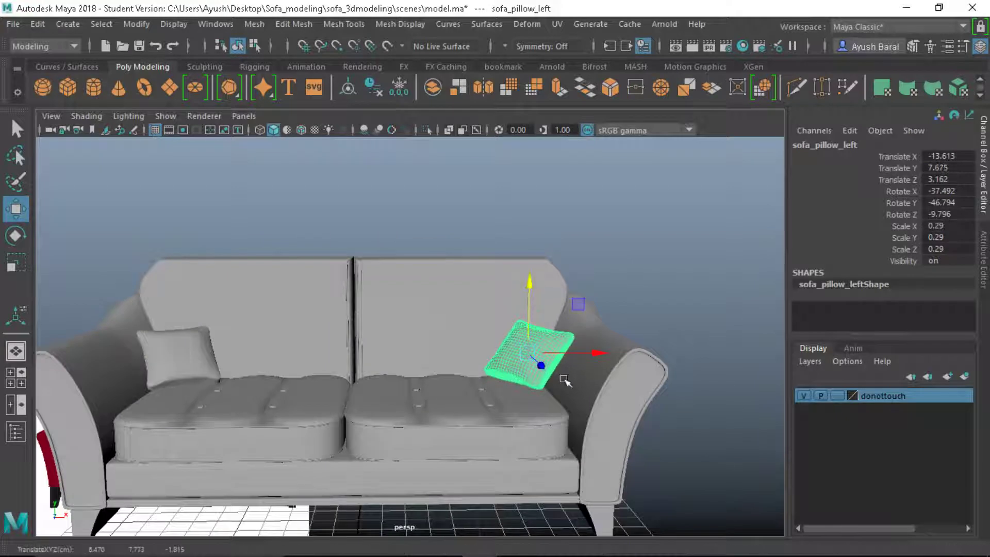
left_click_drag(564, 380, 628, 425, "alt")
left_click(695, 313)
scroll(695, 314, "down", 5)
left_click_drag(449, 330, 515, 383, "alt")
scroll(467, 350, "down", 5)
Marquee-select the armrests, cushions and both throw pillows of the sofa
right_click_drag(442, 330, 605, 393, "alt")
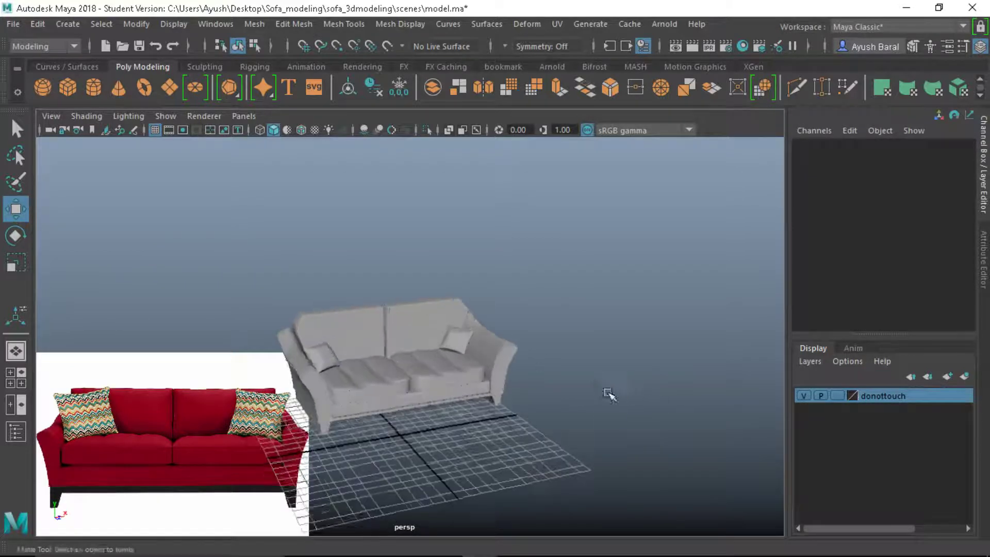
left_click_drag(605, 393, 622, 416, "alt")
scroll(623, 415, "down", 3)
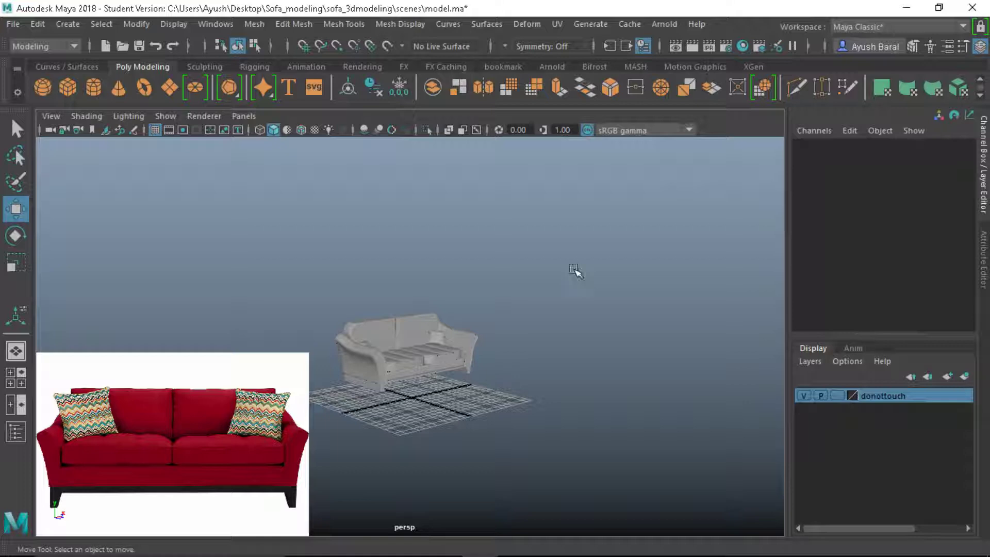
scroll(599, 232, "up", 5)
left_click_drag(599, 232, 414, 341, "alt")
scroll(387, 335, "down", 5)
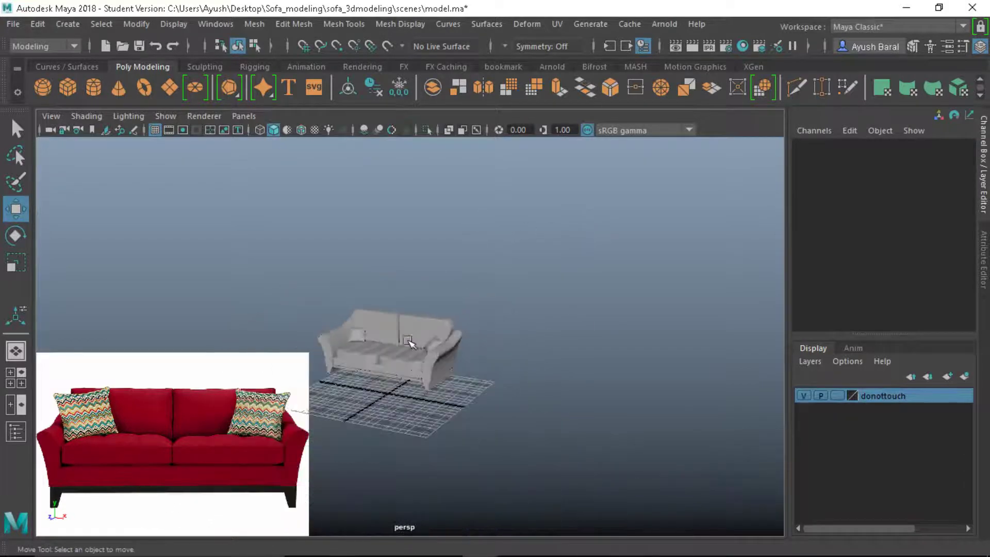
left_click_drag(306, 286, 481, 404)
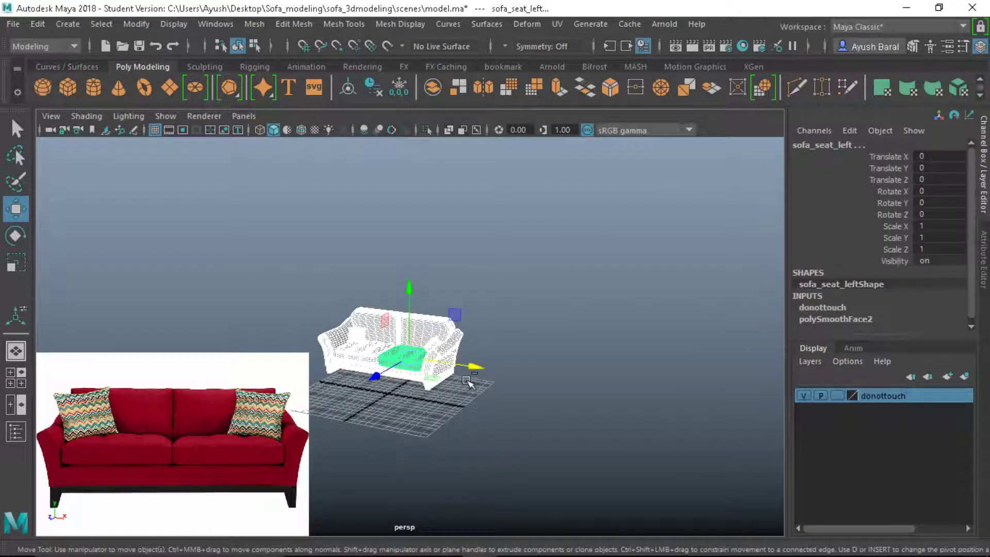
Group the selected sofa parts with Ctrl+G and rename group1 to 'sofa'
key("ctrl+g")
double_click(819, 147)
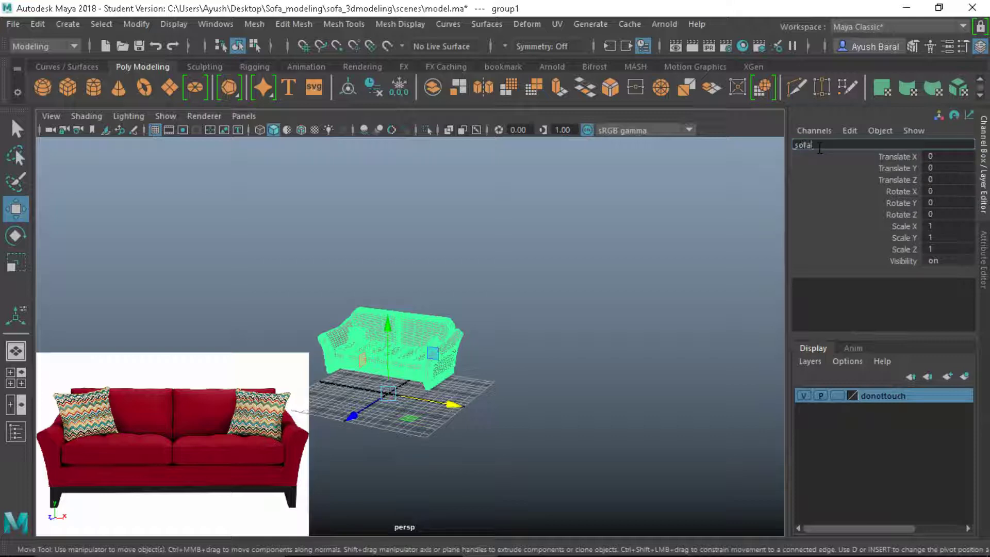
key("Return")
Save the scene past the student-version notice, then deselect the group and orbit the view
key("ctrl+s")
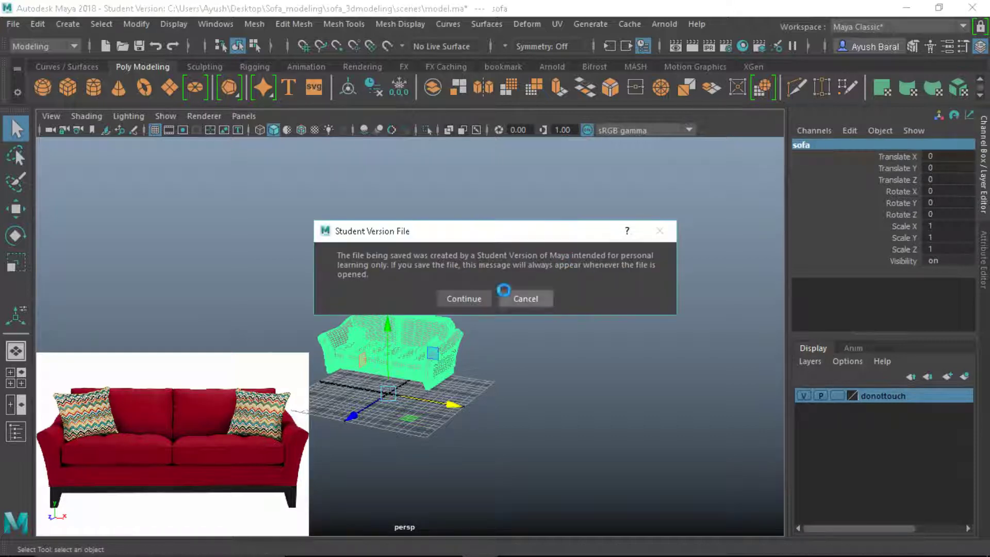
left_click(472, 298)
key("w")
left_click(537, 332)
left_click_drag(536, 332, 557, 374, "alt")
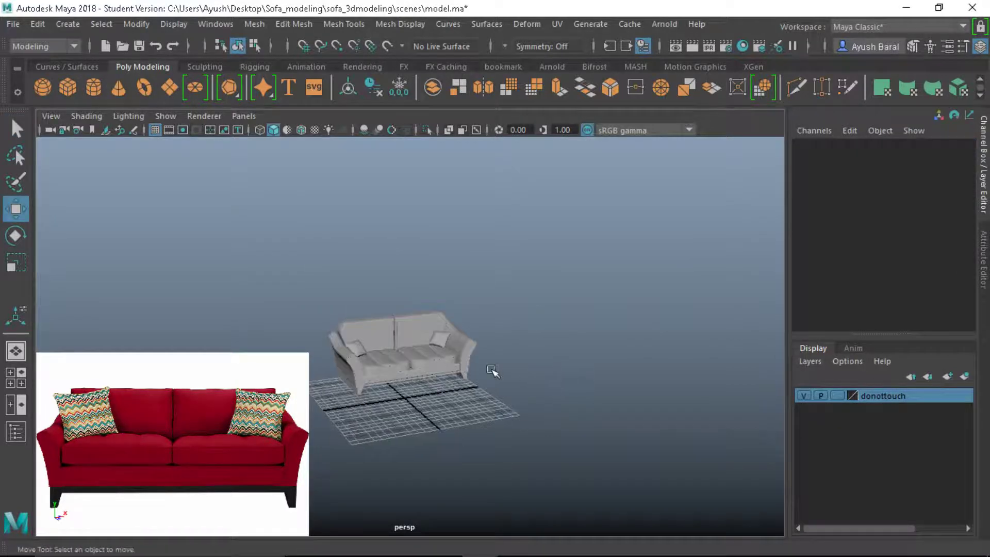
middle_click_drag(474, 382, 537, 408, "alt")
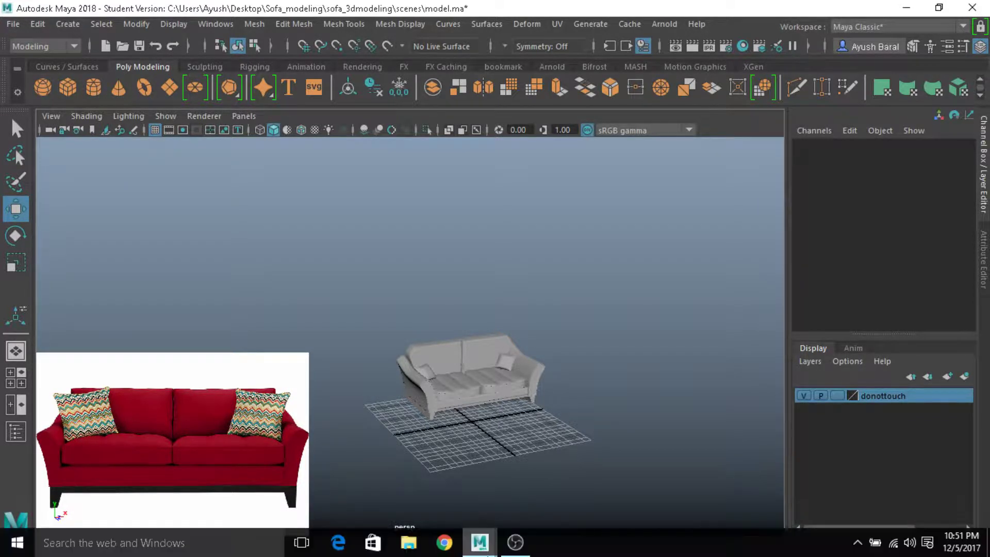
mouse_move(480, 546)
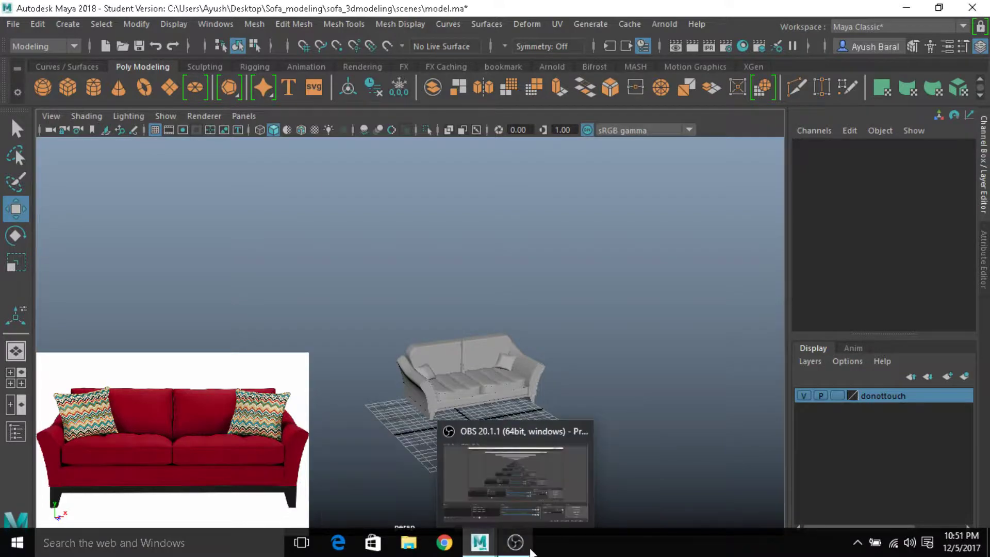